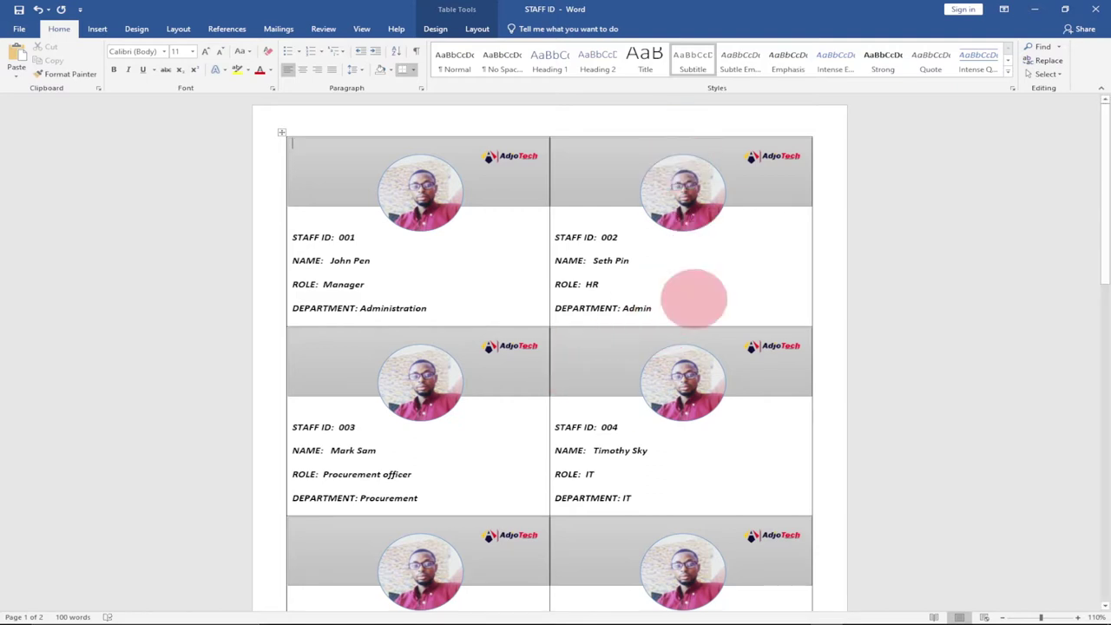
View the staff list in the Excel data workbook and create a new blank document in Word.
left_click(794, 612)
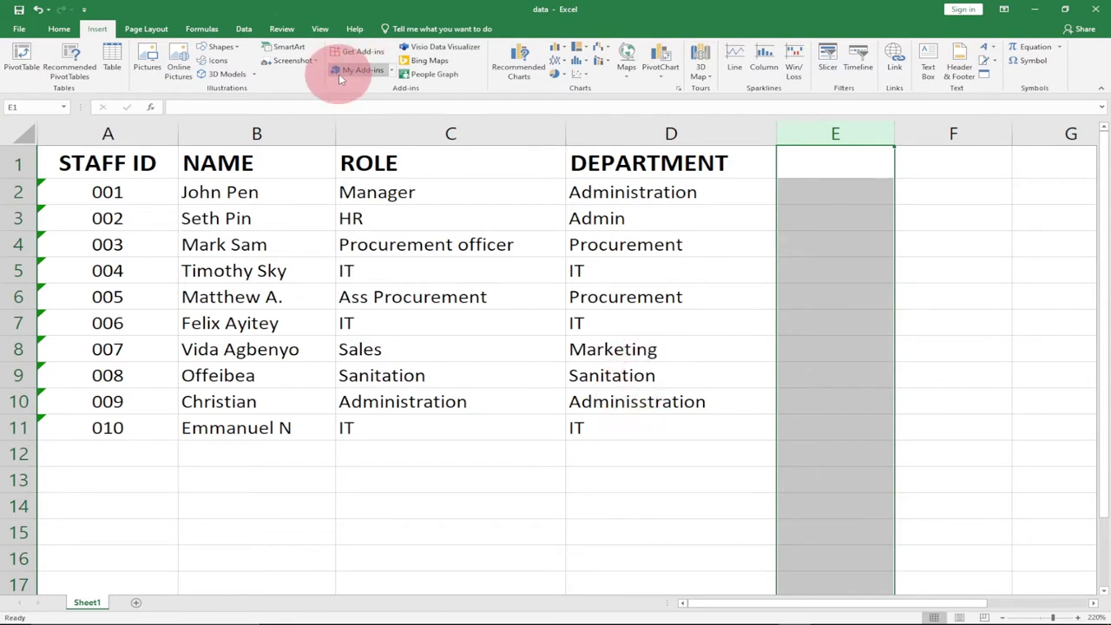
mouse_move(840, 621)
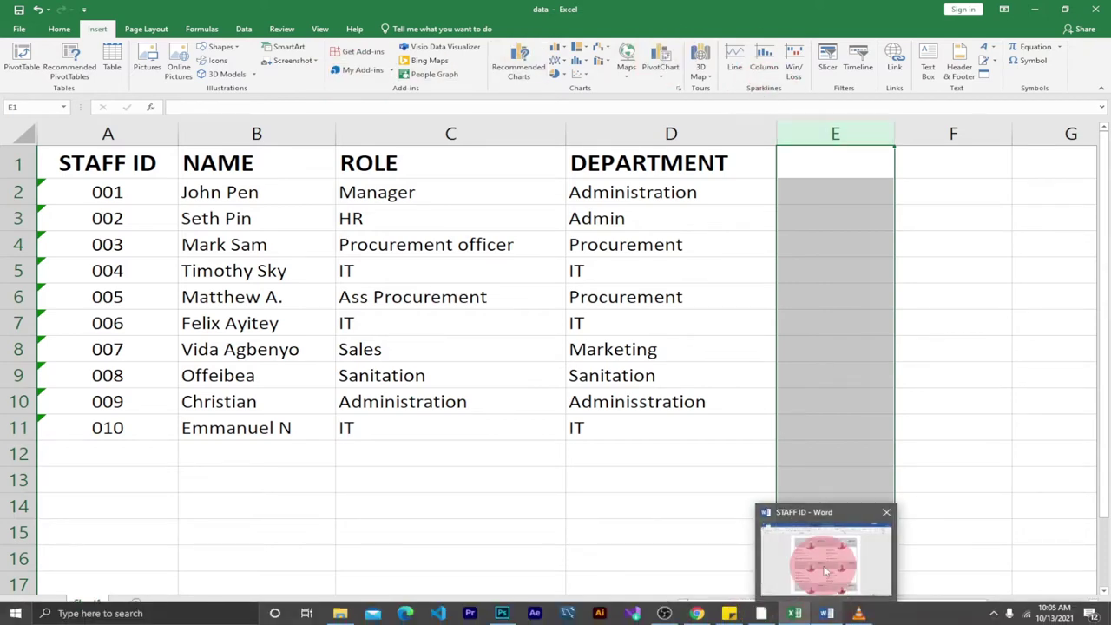
left_click(825, 568)
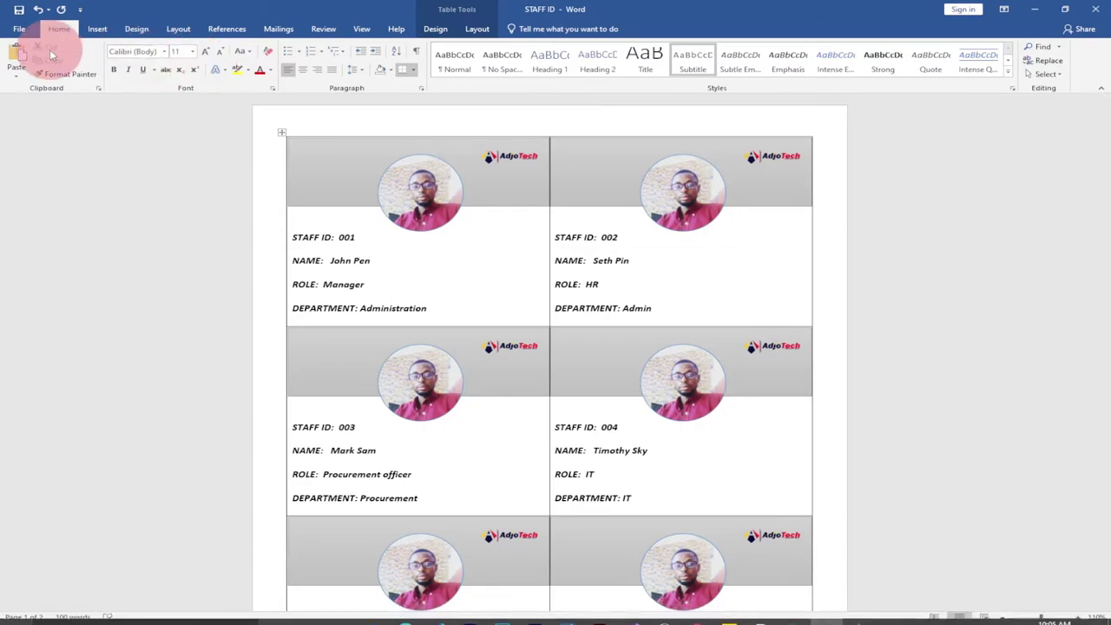
left_click(20, 29)
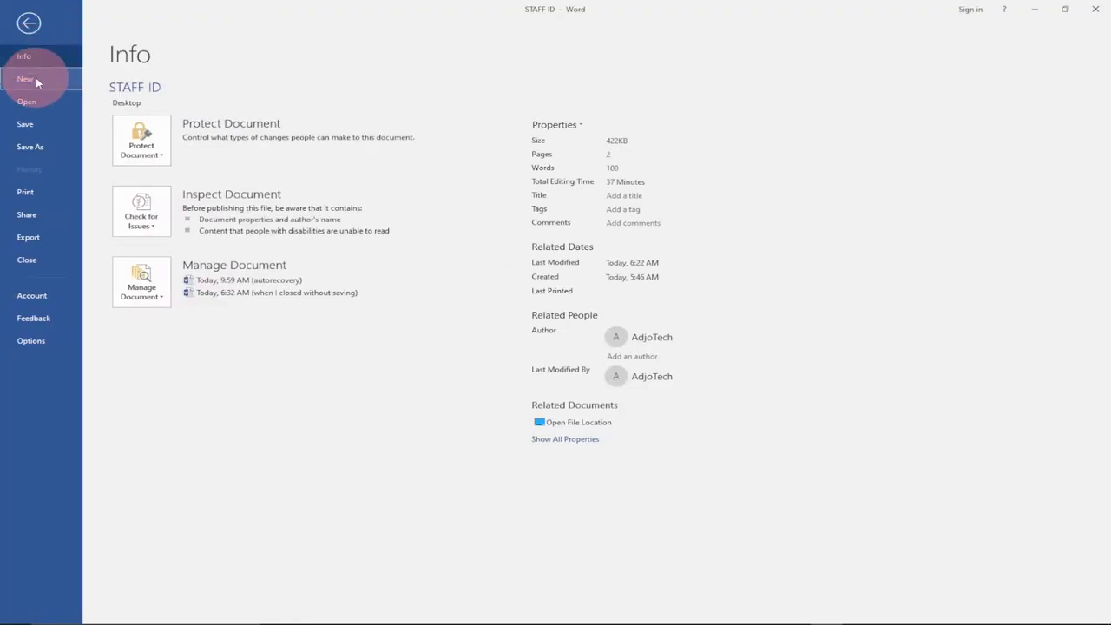
left_click(26, 79)
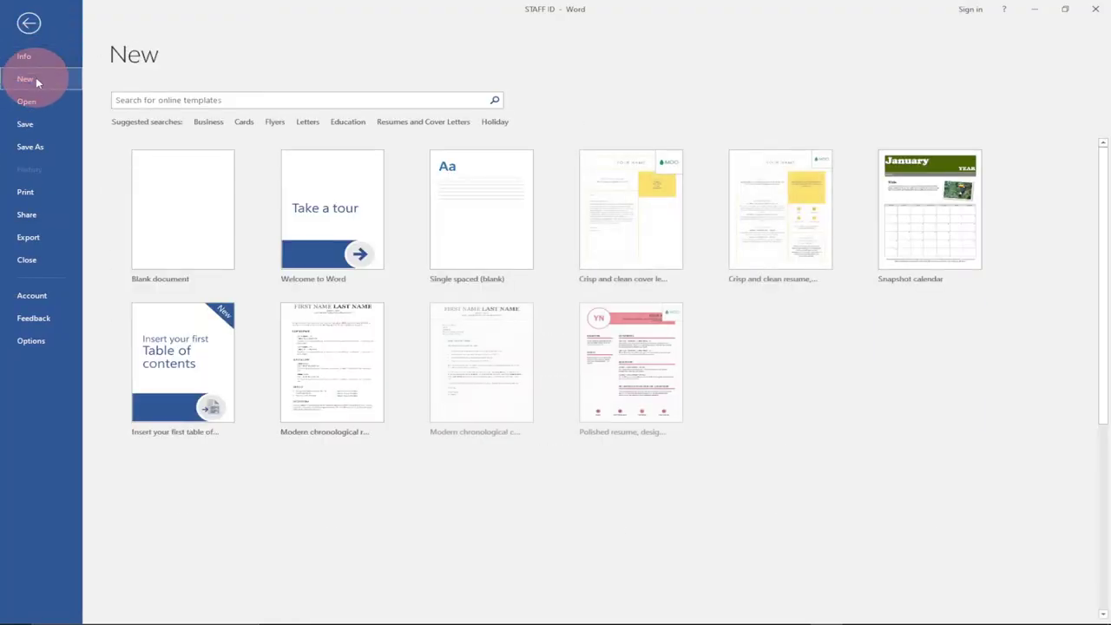
left_click(165, 236)
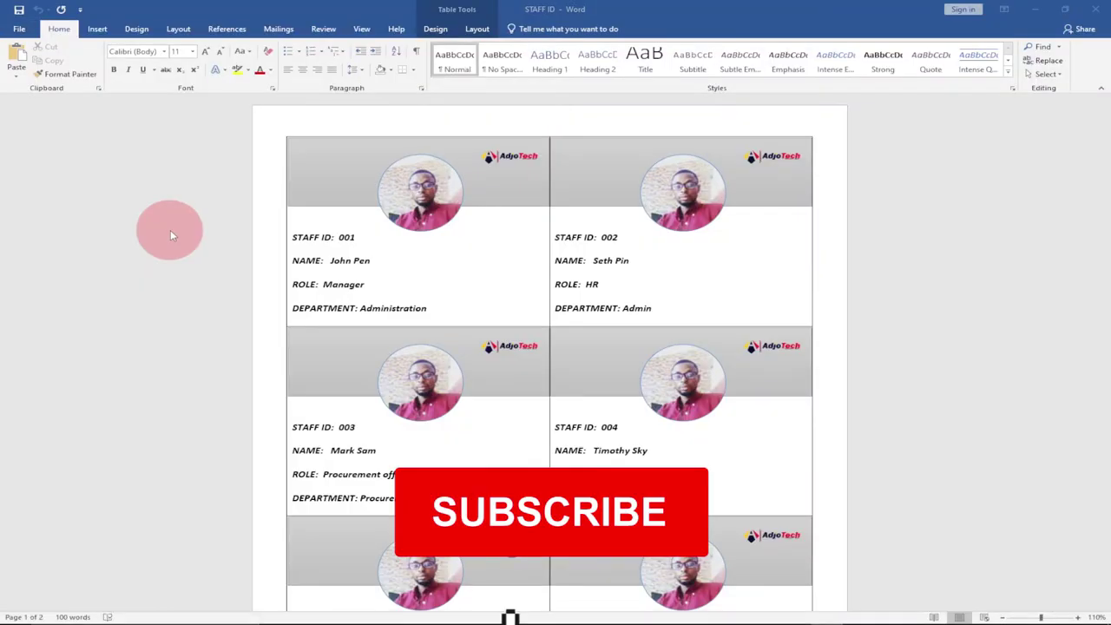
left_click_drag(387, 251, 608, 265)
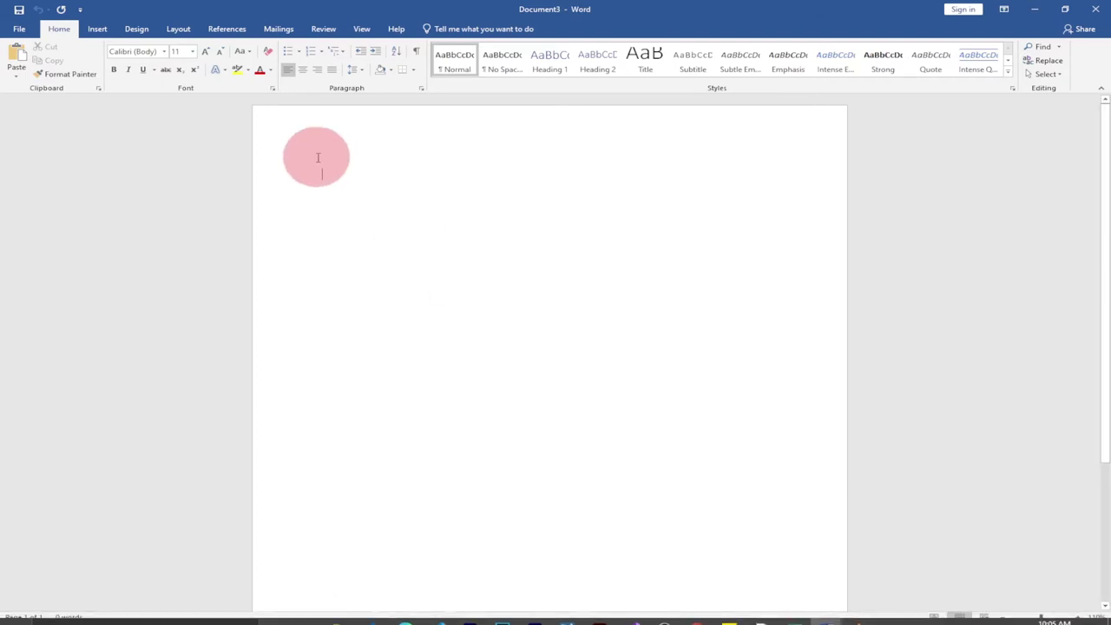
Set the blank document's top, left, bottom and right page margins to 0.5 inch each.
left_click(178, 28)
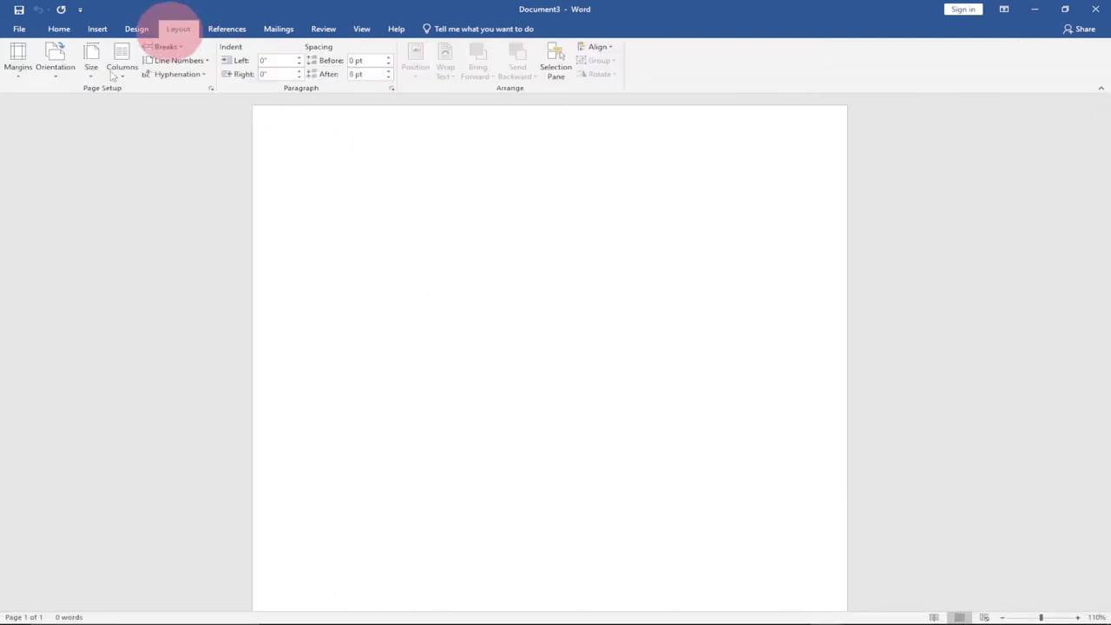
left_click(25, 70)
left_click(65, 367)
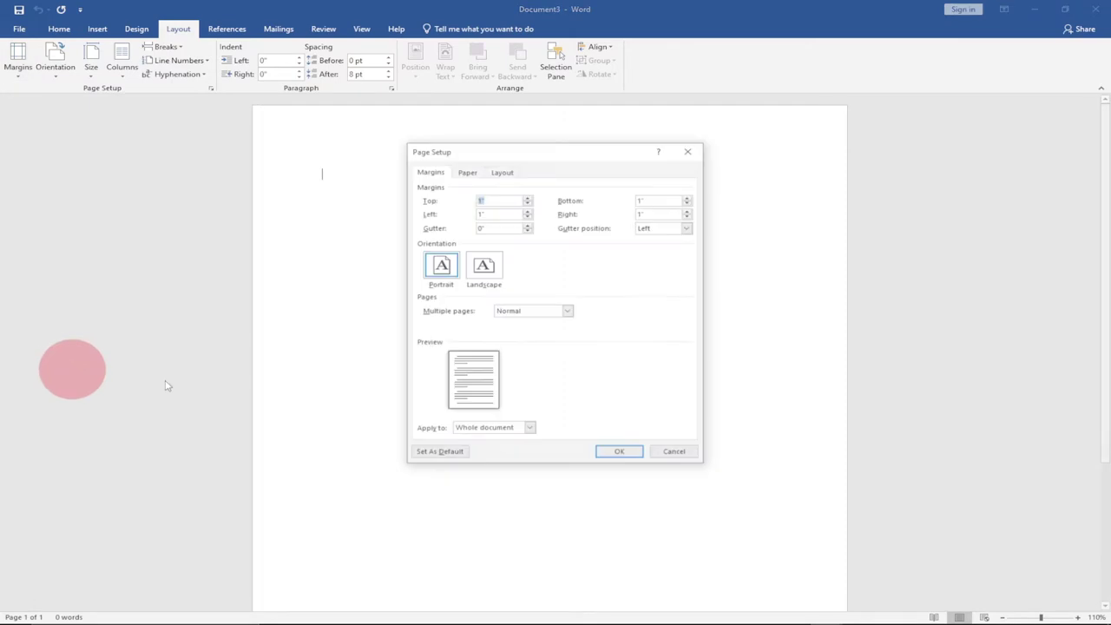
left_click(480, 199)
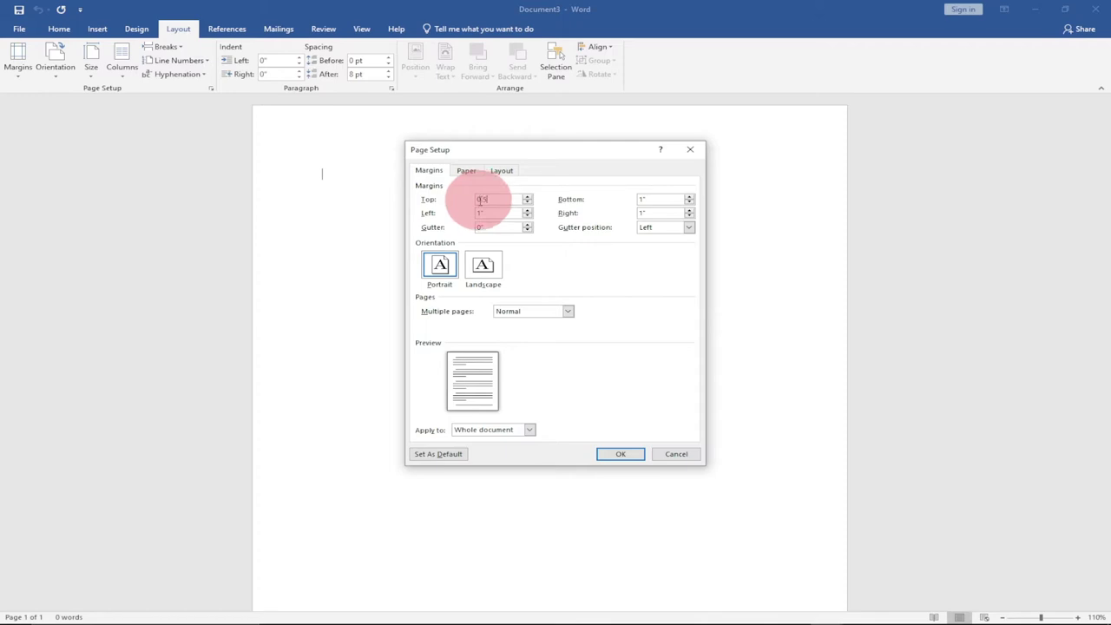
key("Tab")
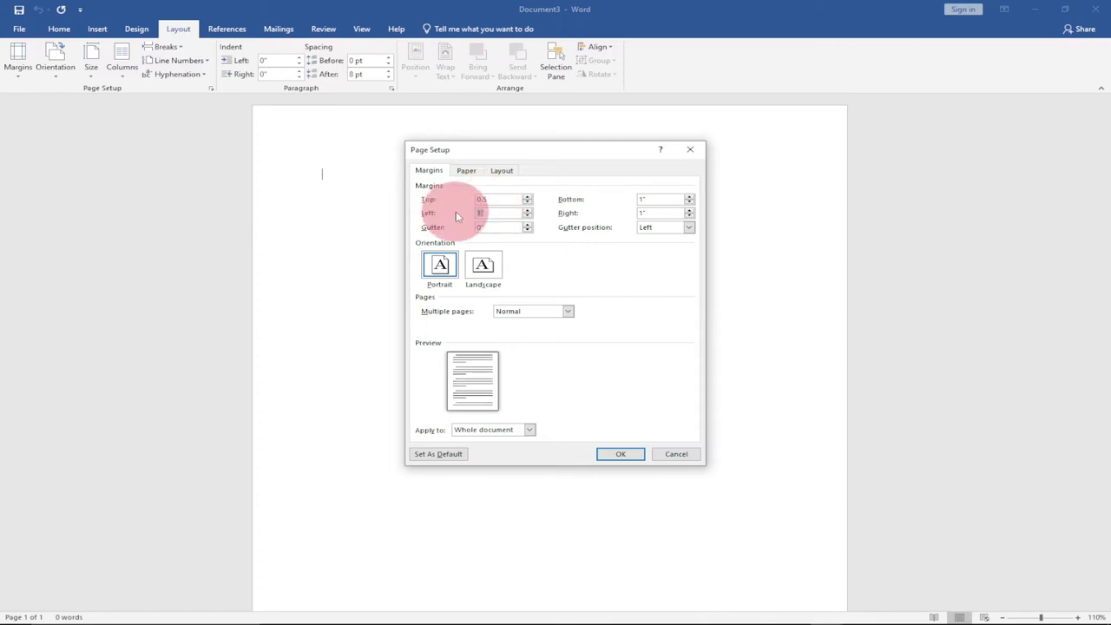
type("0.5")
left_click(638, 199)
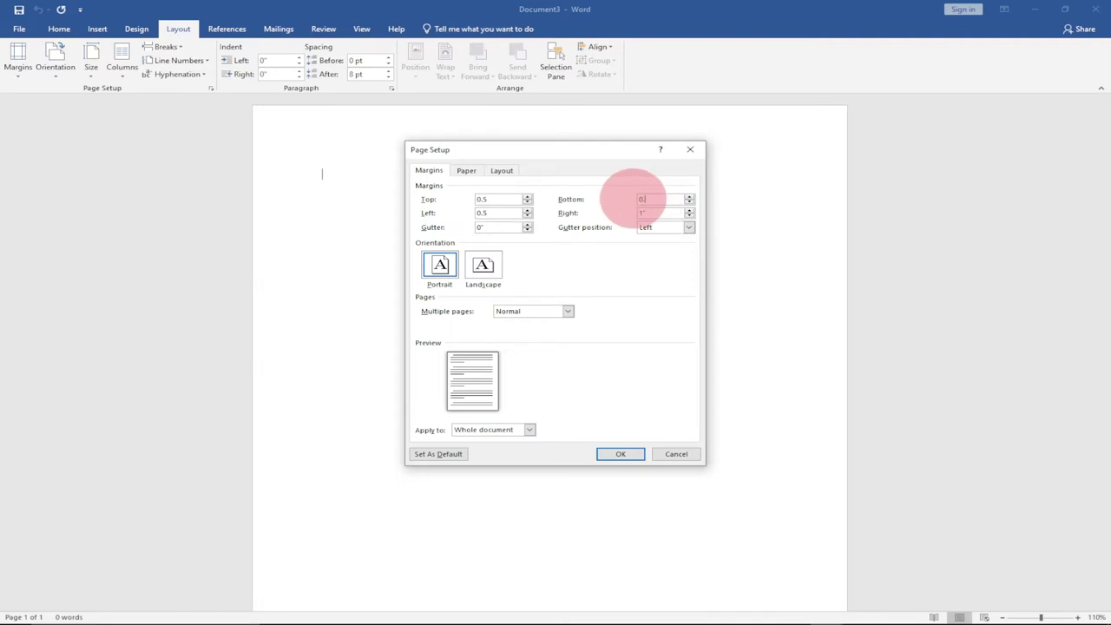
type("0.5")
left_click(639, 213)
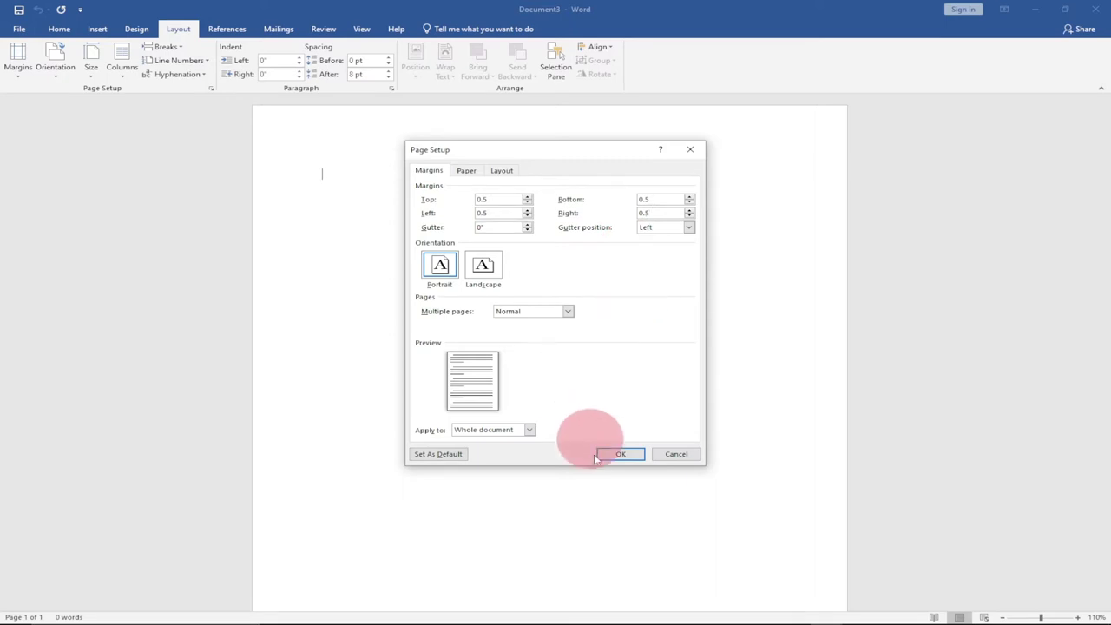
left_click(616, 454)
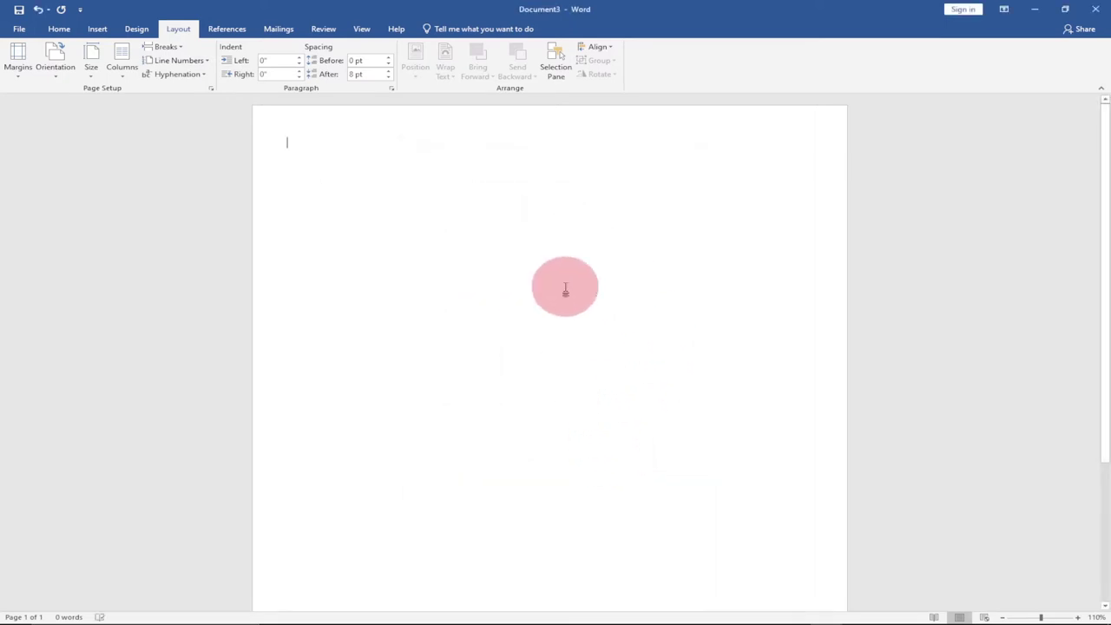
Check the staff list in Excel again and insert a table of two columns and five rows in the new Word document.
mouse_move(954, 618)
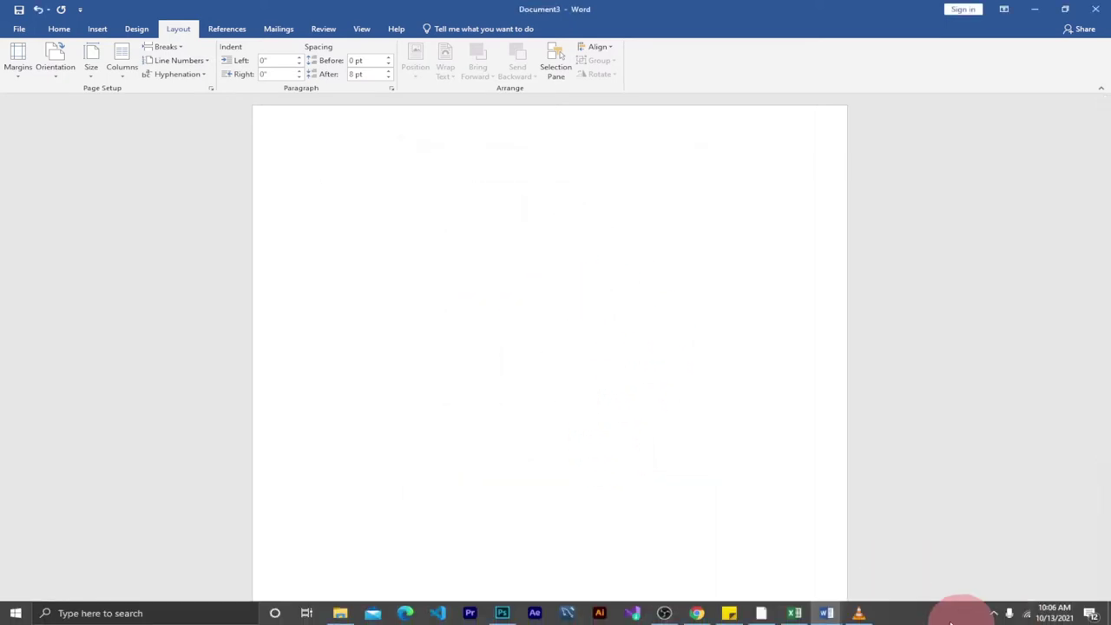
left_click(794, 613)
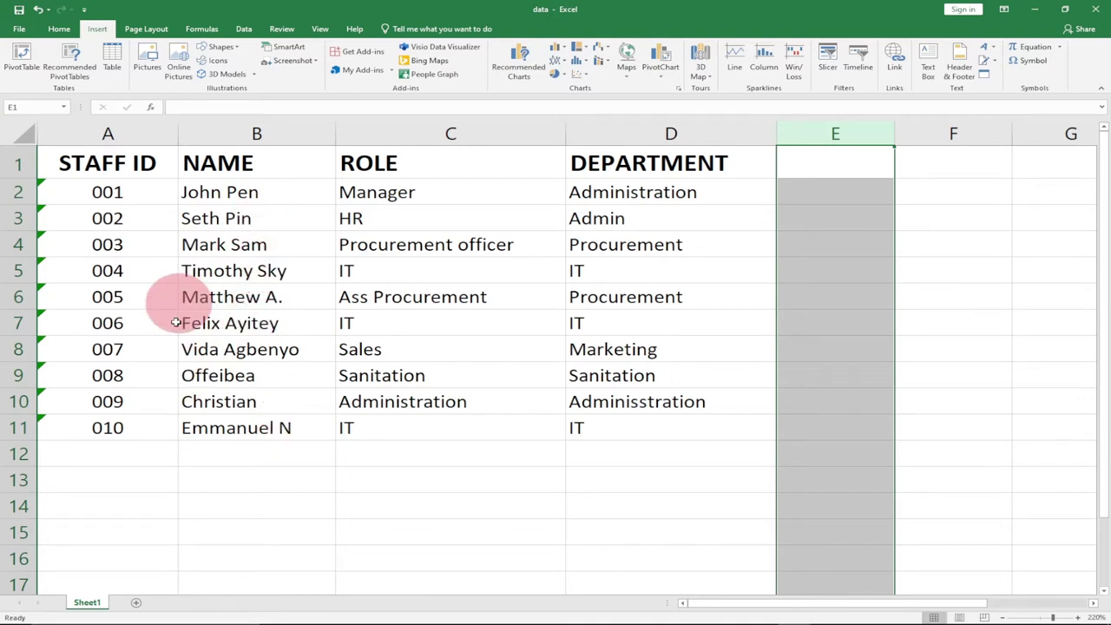
left_click(826, 613)
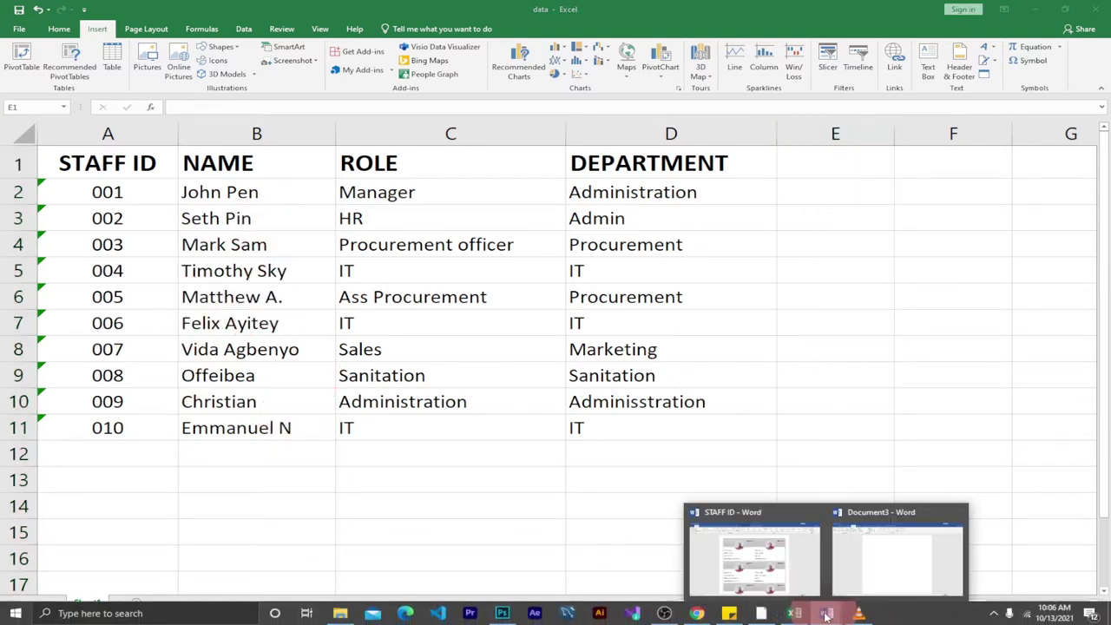
left_click(882, 559)
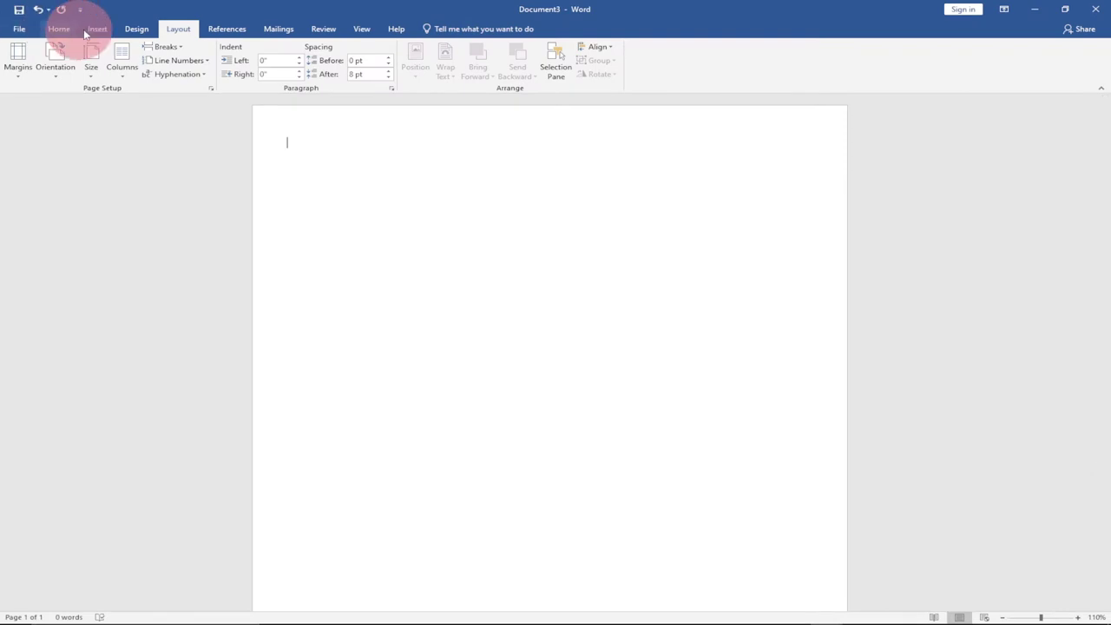
left_click(103, 31)
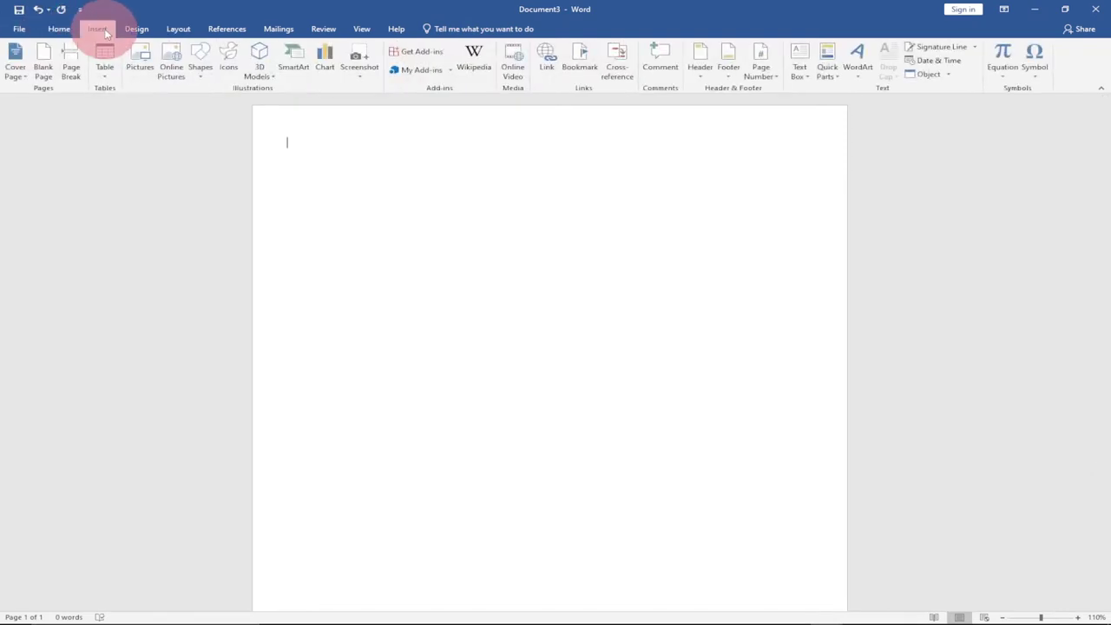
left_click(109, 77)
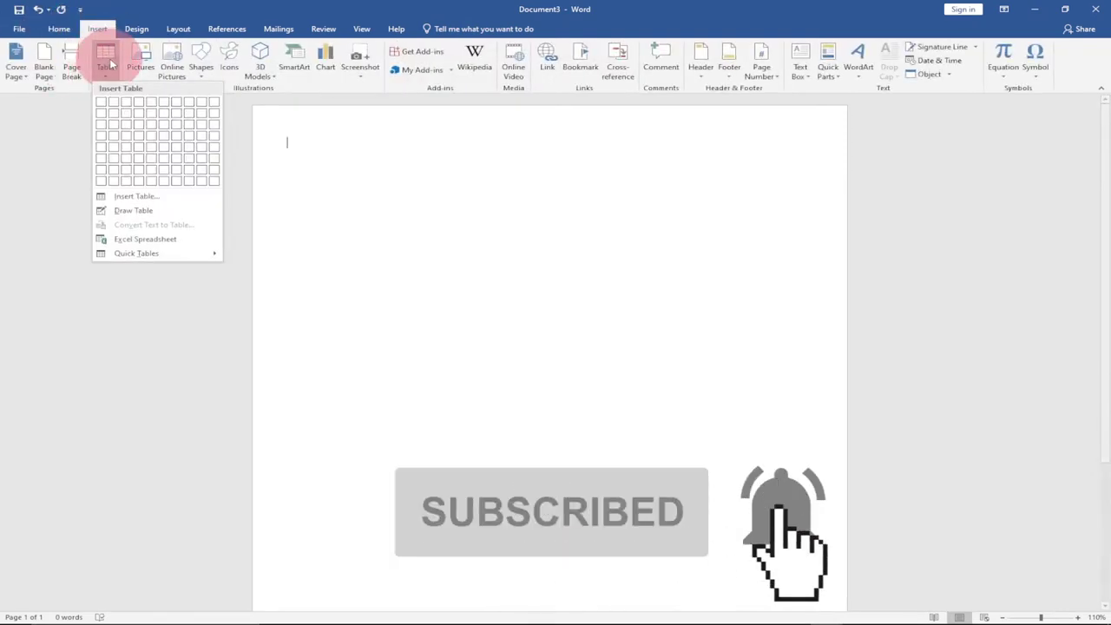
left_click(112, 149)
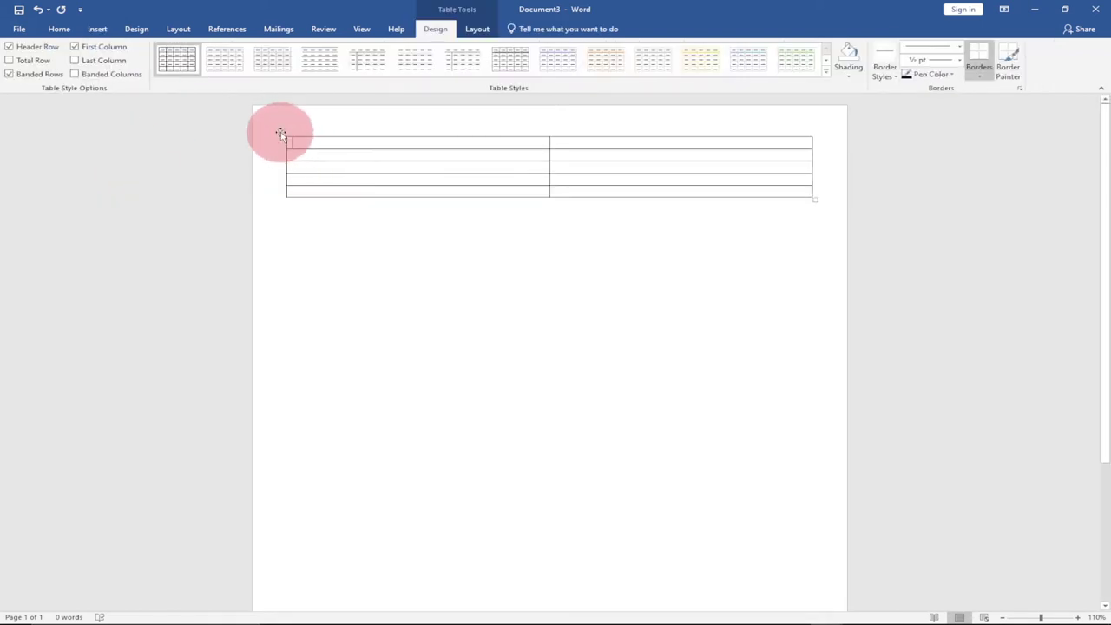
Set the height of all table rows to 3.2 inches.
left_click(280, 132)
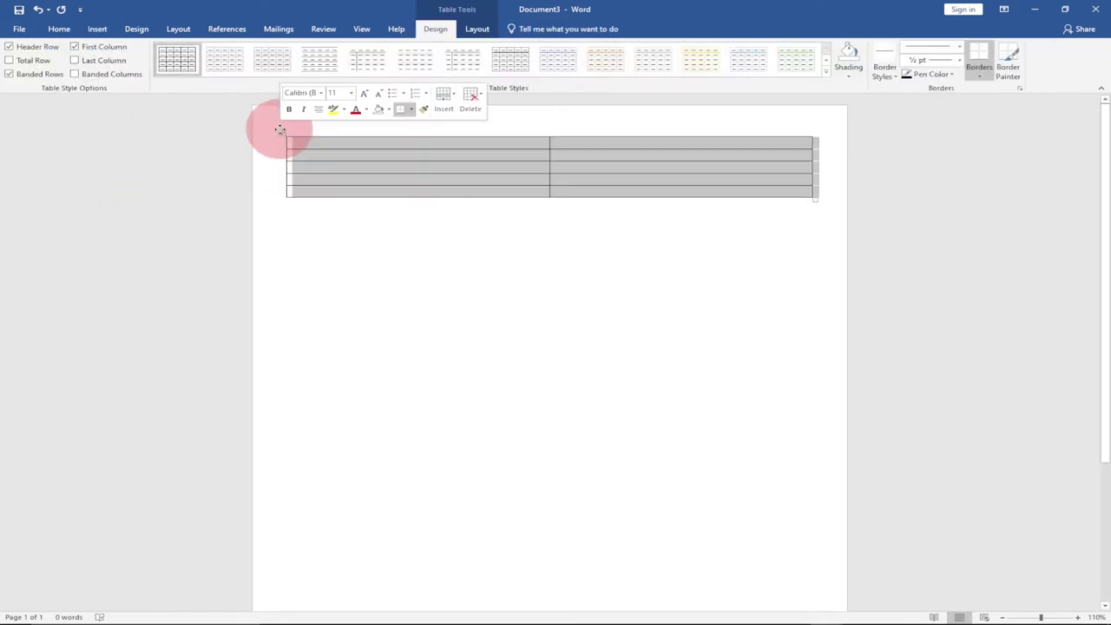
left_click(477, 30)
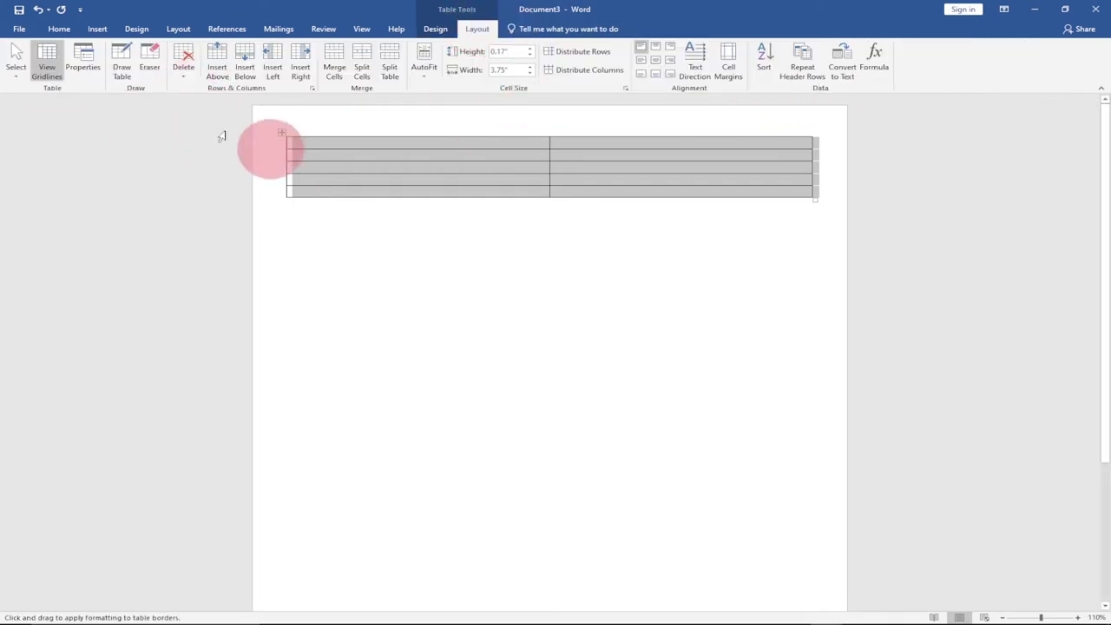
left_click(496, 52)
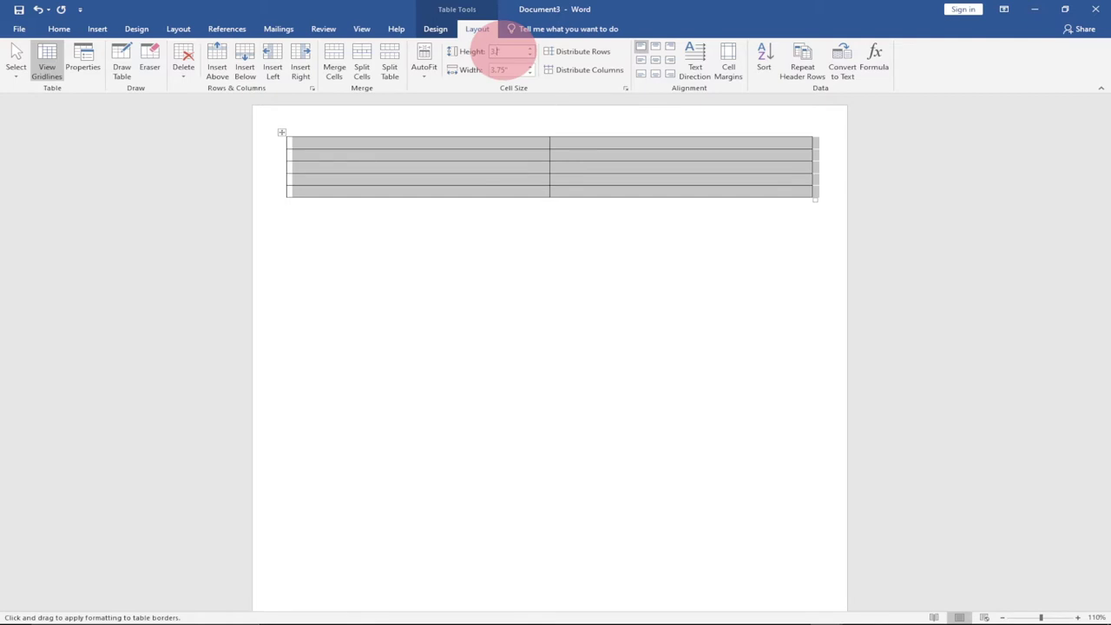
type("3.2")
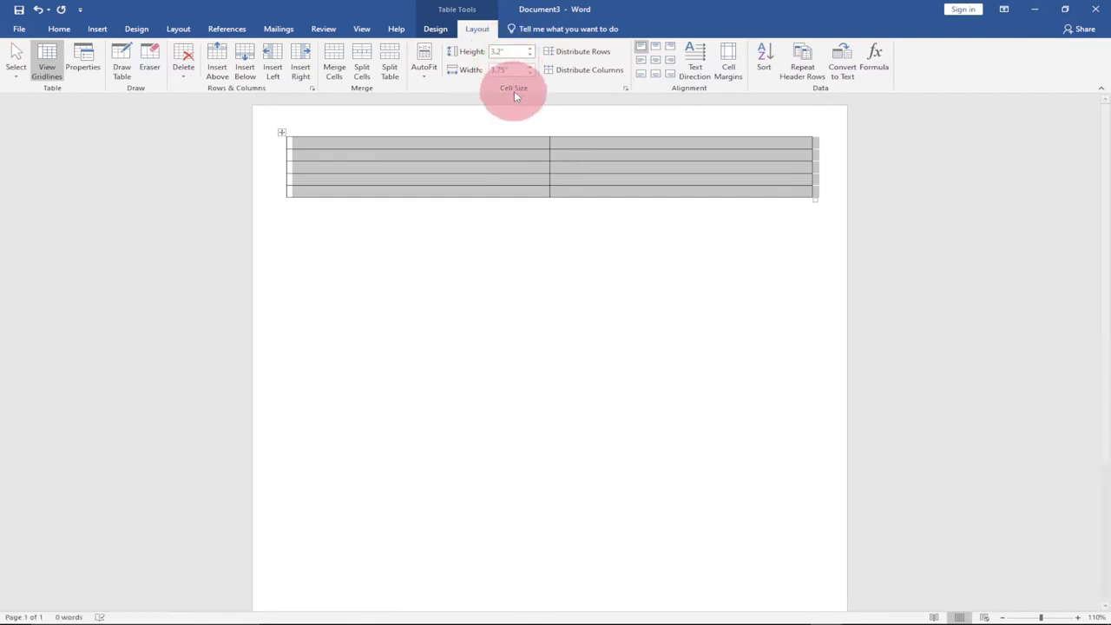
key("Return")
left_click(411, 178)
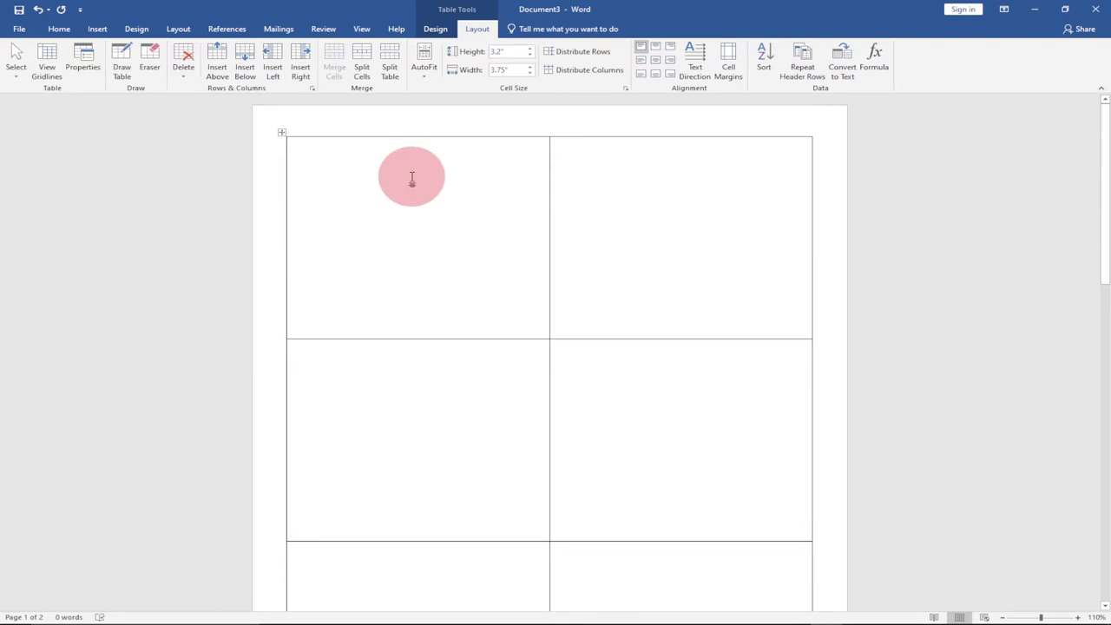
Preview the STAFF ID document and draw a rectangle about 0.85 by 3.73 inches across the top of the new table's first cell.
mouse_move(856, 612)
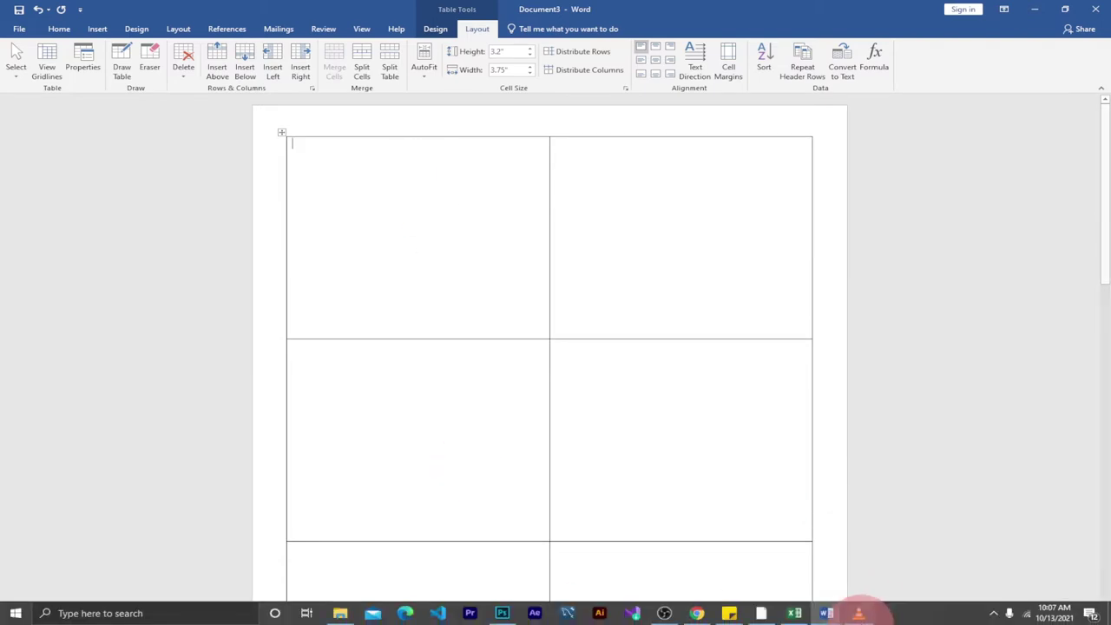
left_click(829, 613)
mouse_move(786, 562)
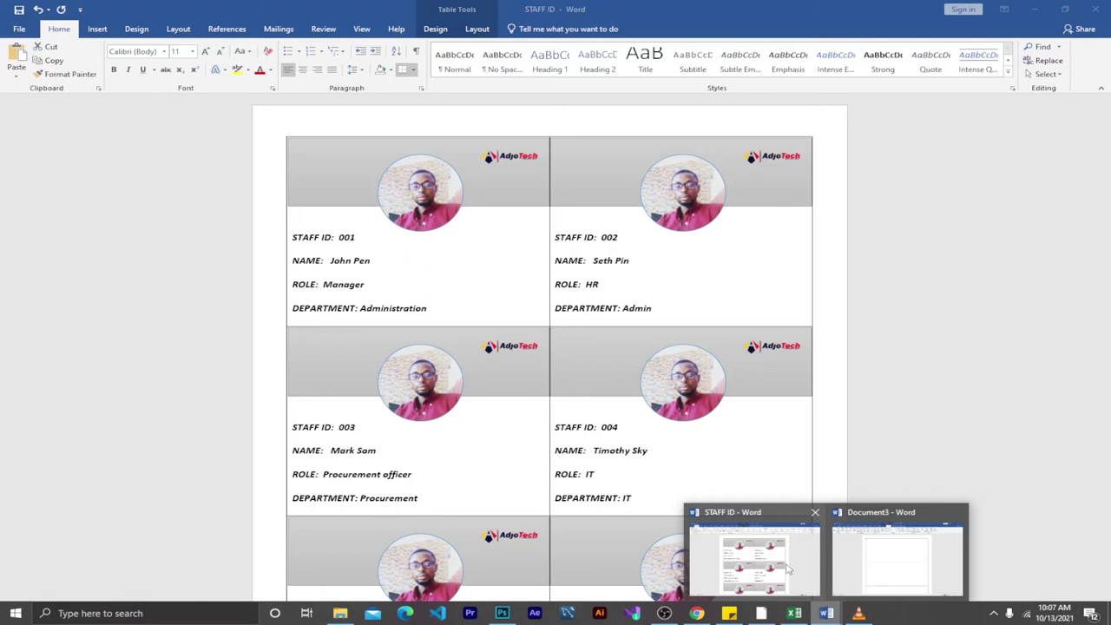
left_click(897, 560)
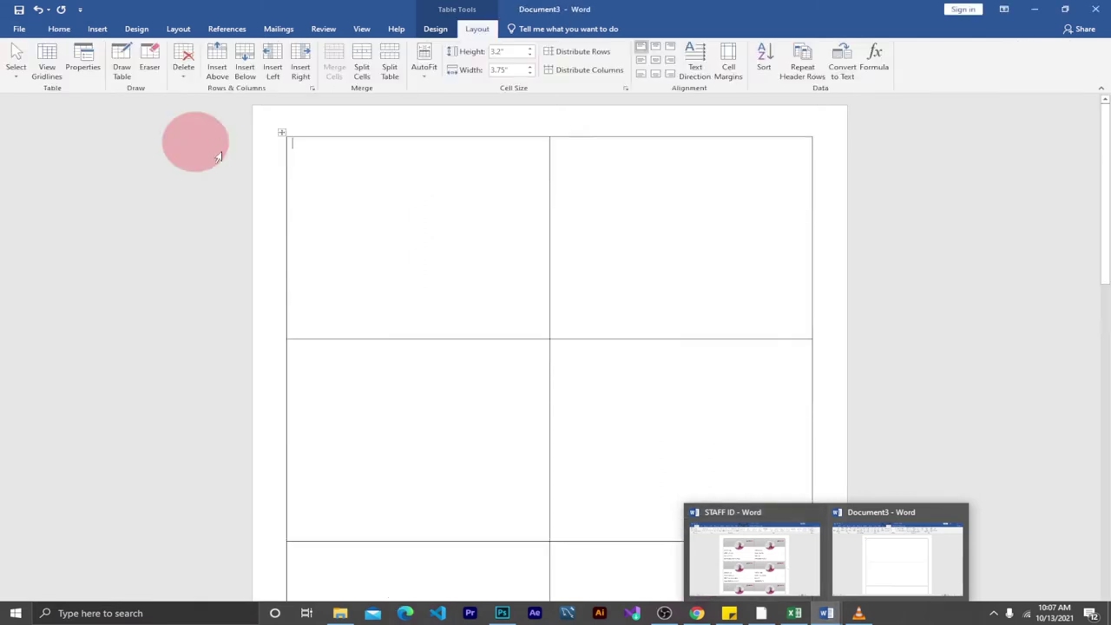
left_click(95, 31)
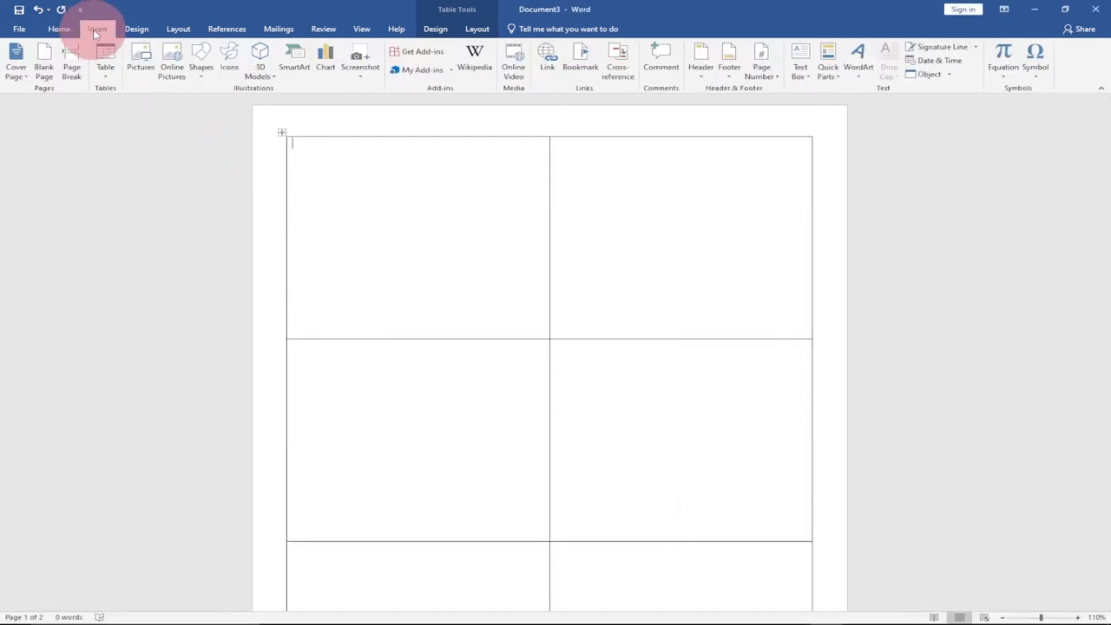
left_click(203, 69)
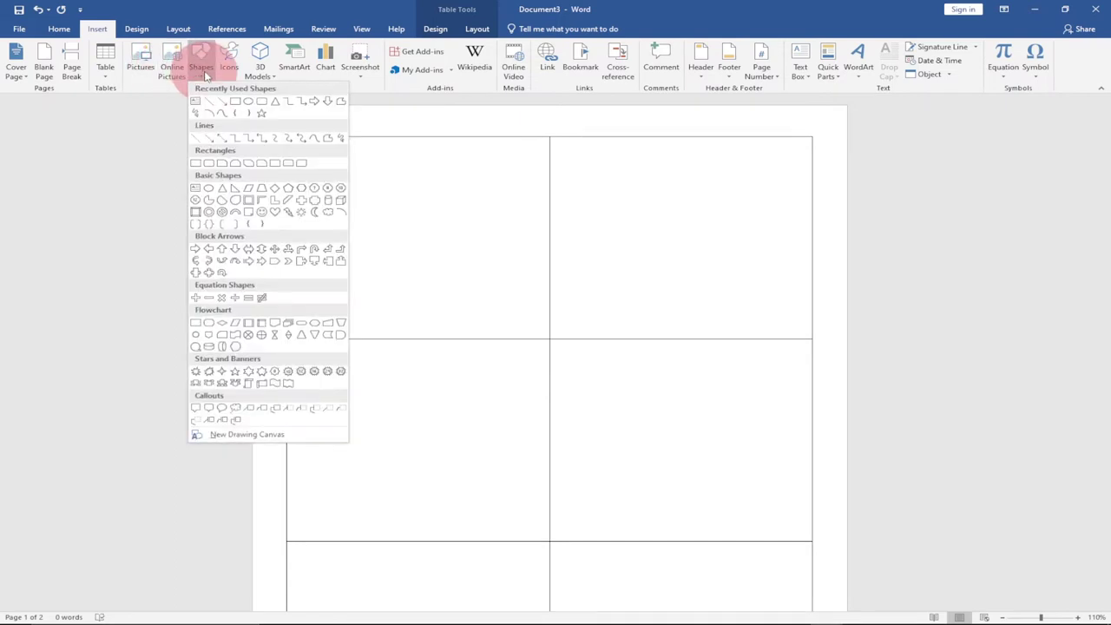
left_click(235, 104)
left_click_drag(287, 137, 549, 191)
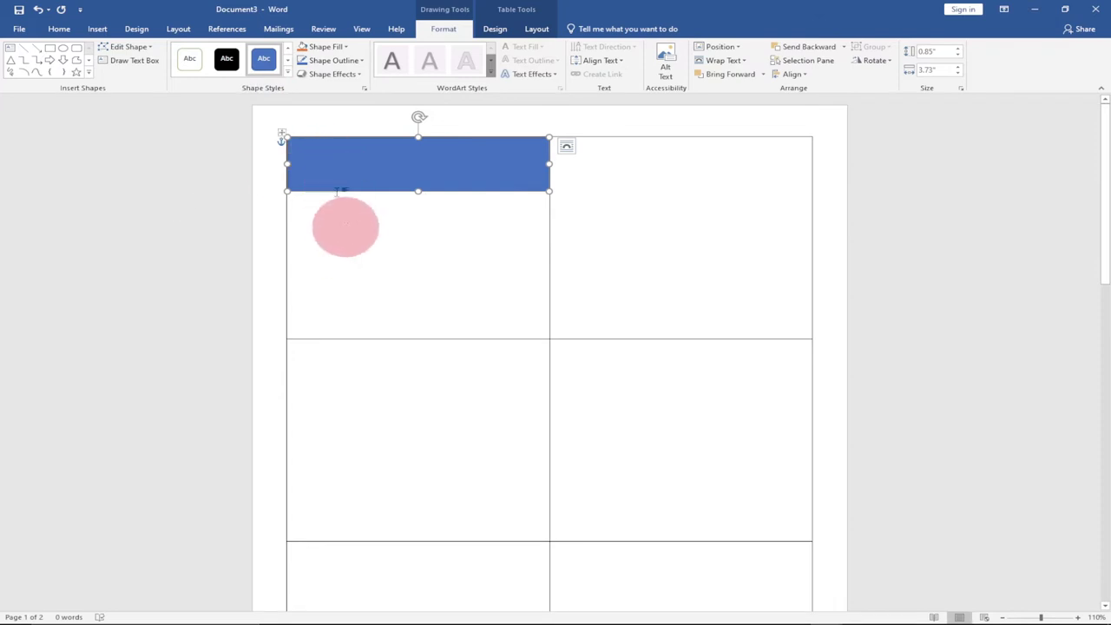
Apply a grey colored-fill theme style with a light outline to the header rectangle and deselect it.
left_click(289, 73)
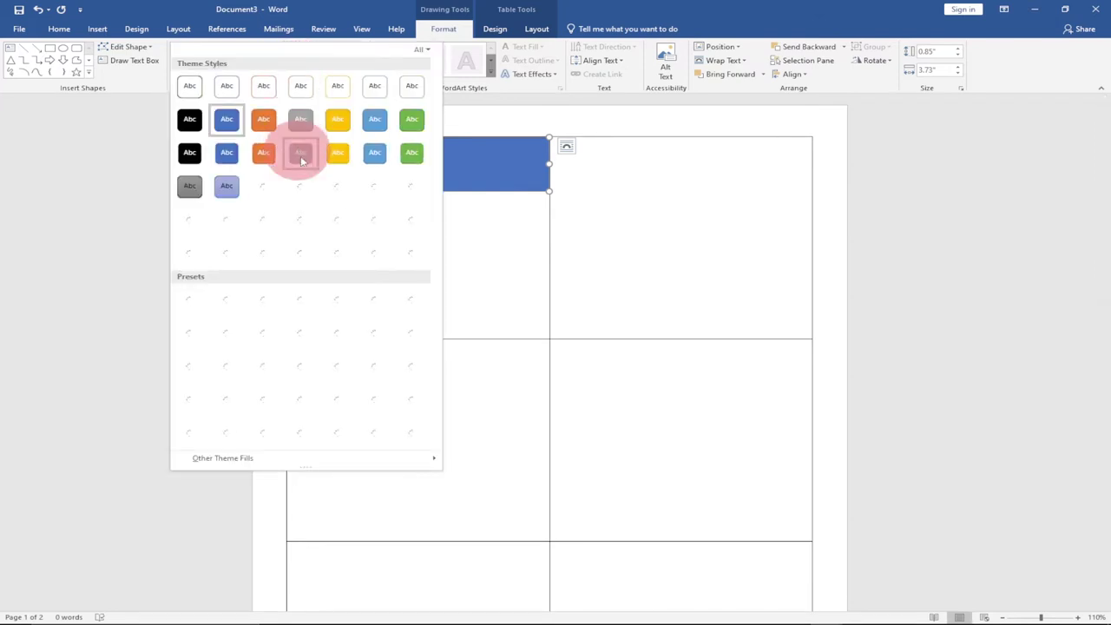
left_click(300, 154)
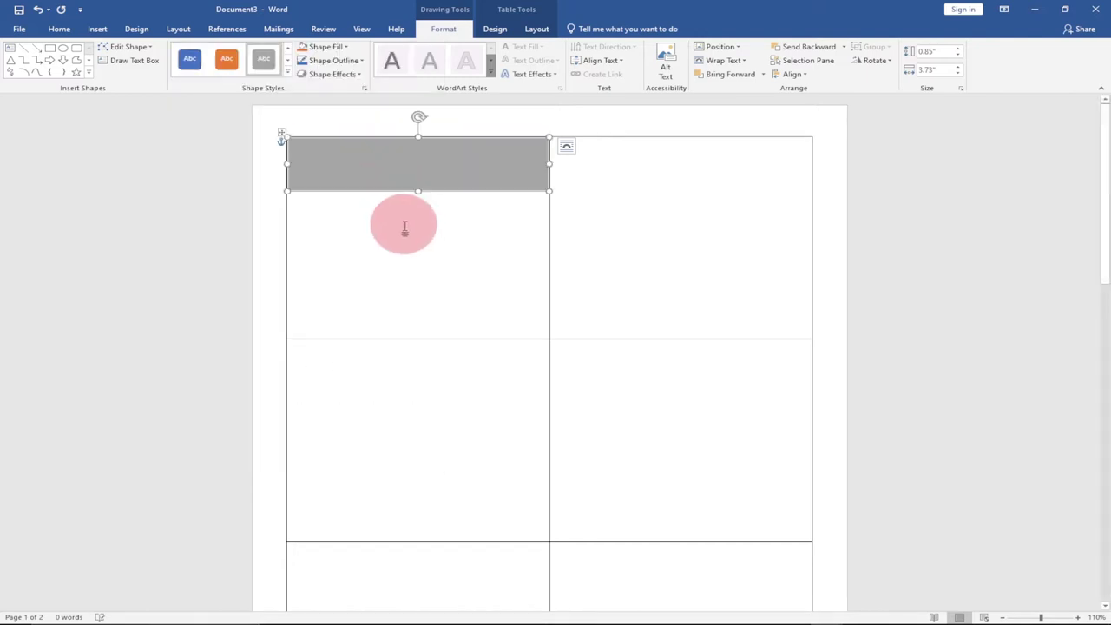
left_click(432, 260)
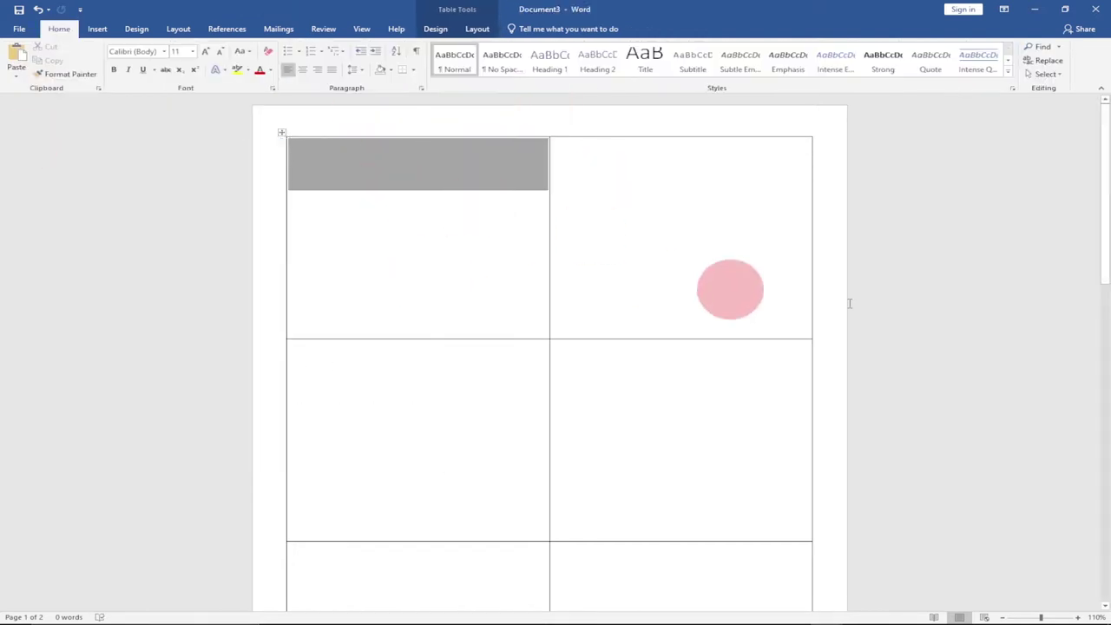
Draw a circle about 1.31 inches across in the first cell, overlapping the lower edge of the grey header rectangle.
mouse_move(718, 620)
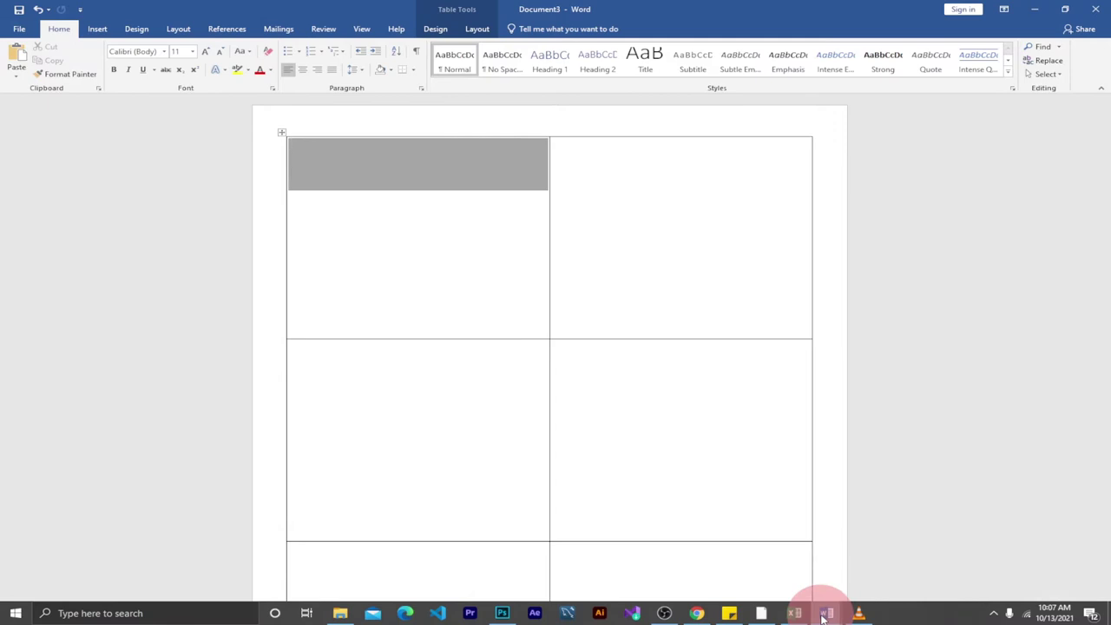
left_click(823, 616)
mouse_move(778, 570)
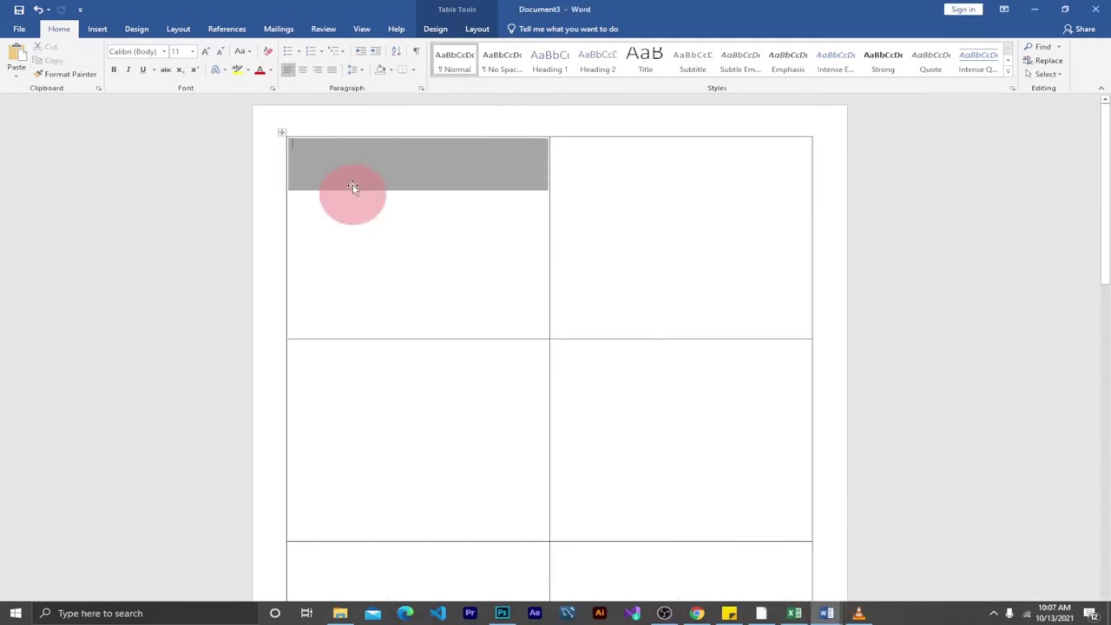
left_click(97, 29)
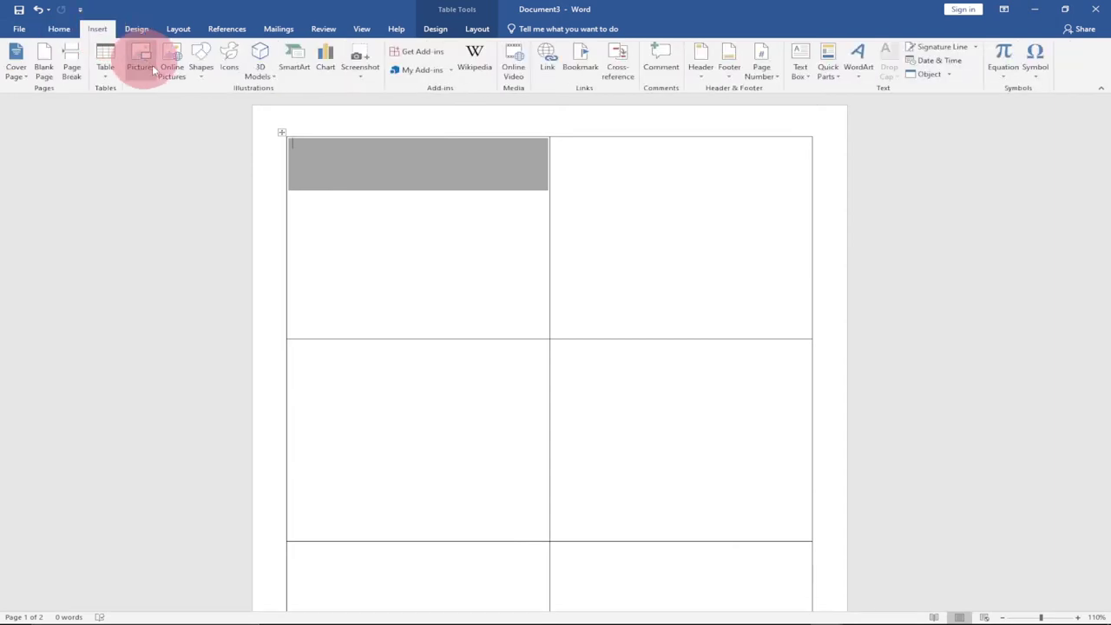
left_click(203, 70)
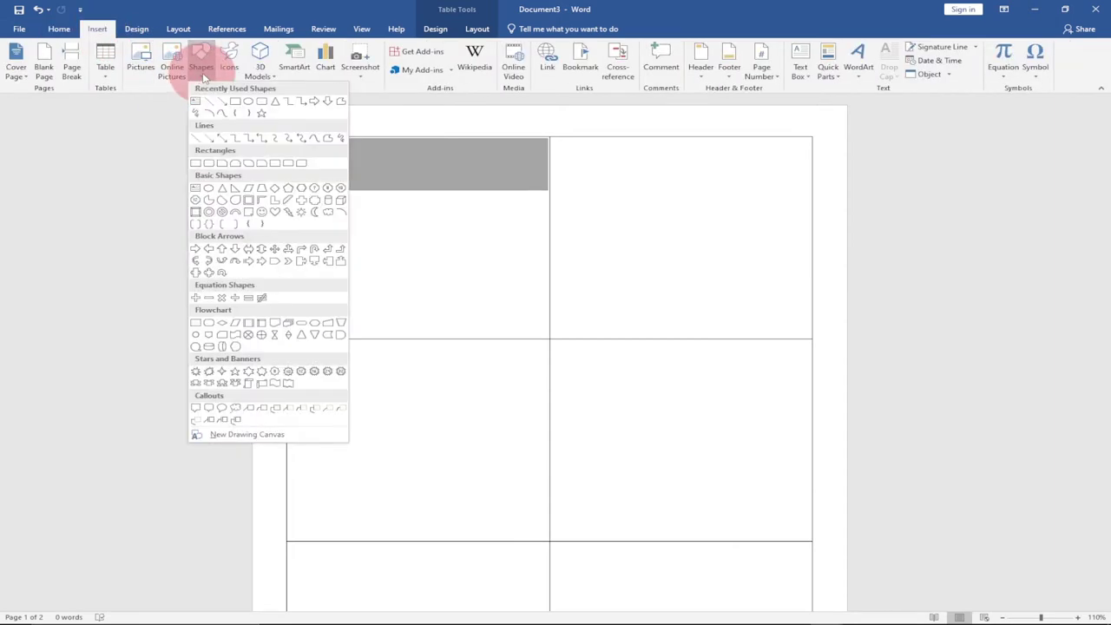
left_click(249, 103)
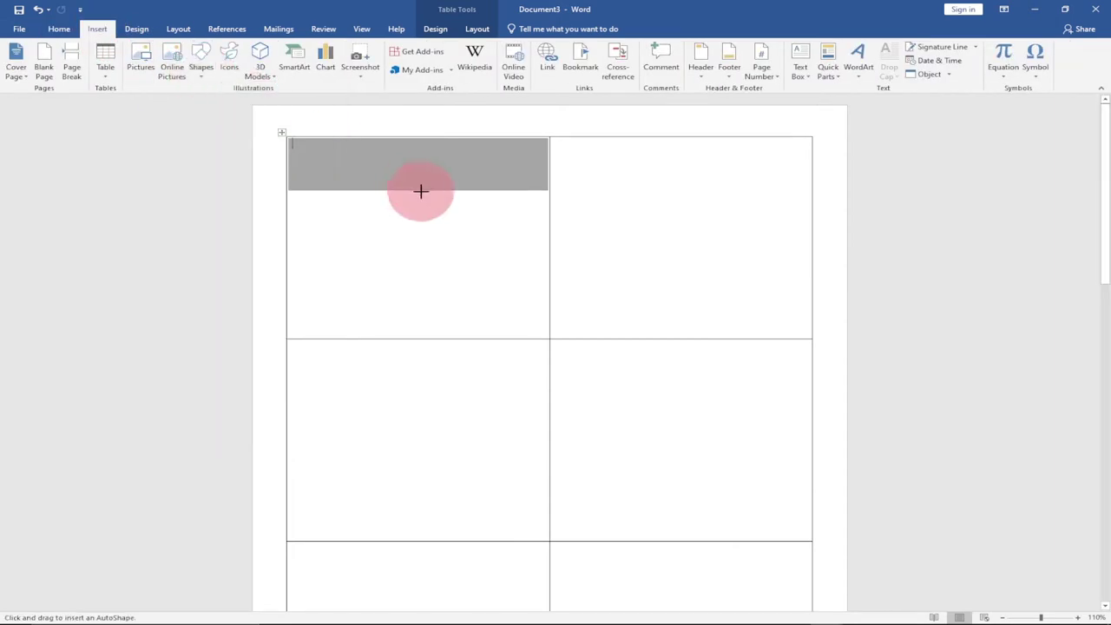
left_click_drag(378, 158, 453, 239)
left_click_drag(430, 192, 430, 193)
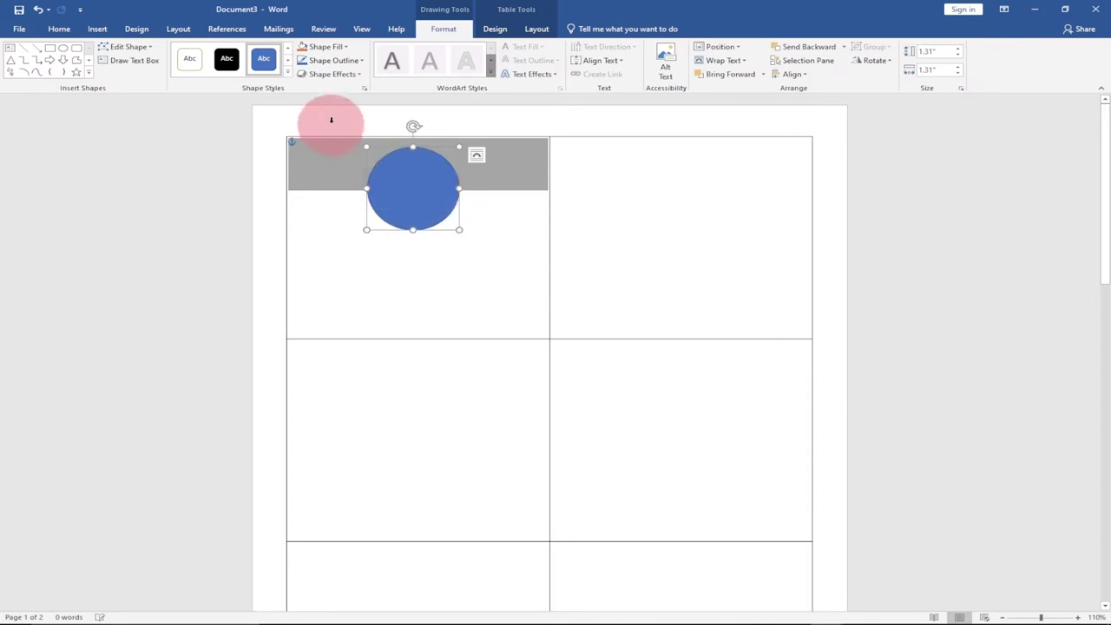
Apply the grey Colored Outline theme style with white fill to the circle and deselect it.
left_click(288, 75)
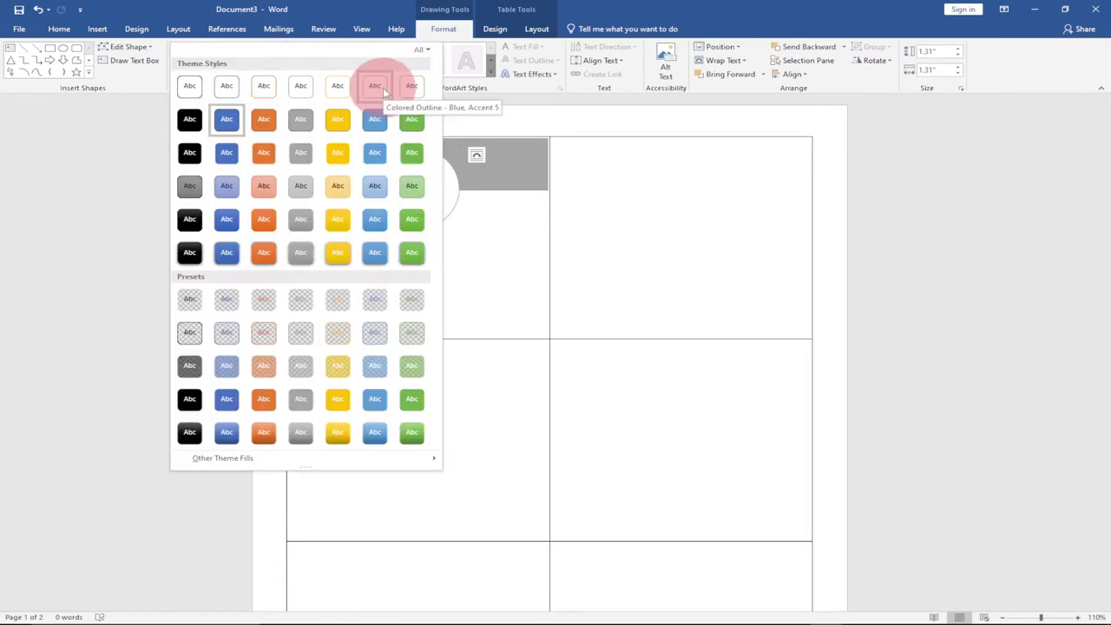
left_click(301, 85)
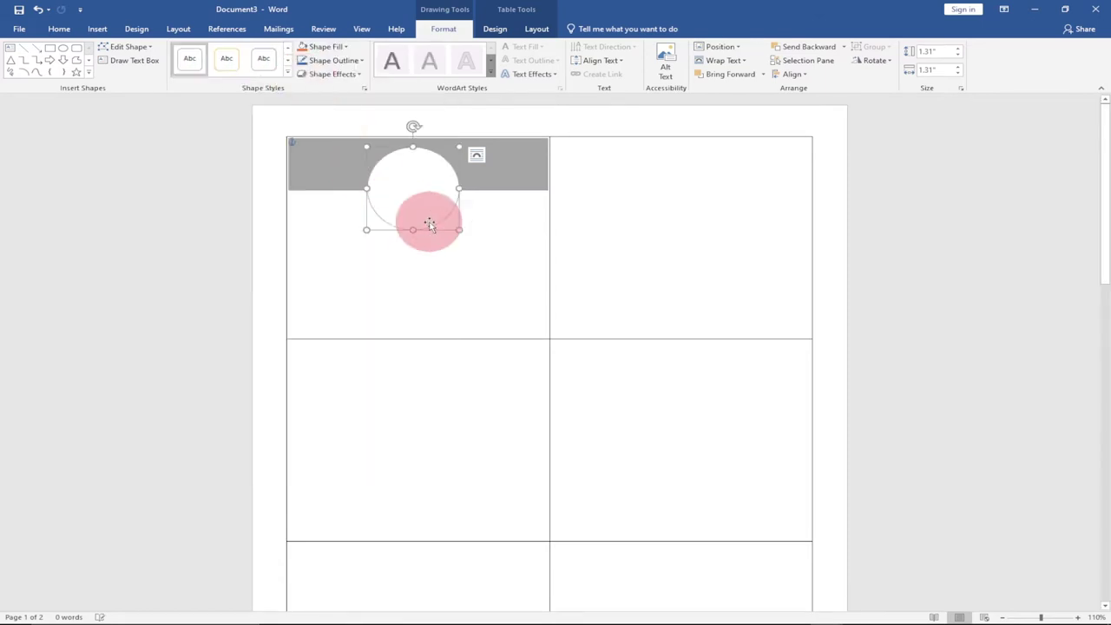
left_click(431, 274)
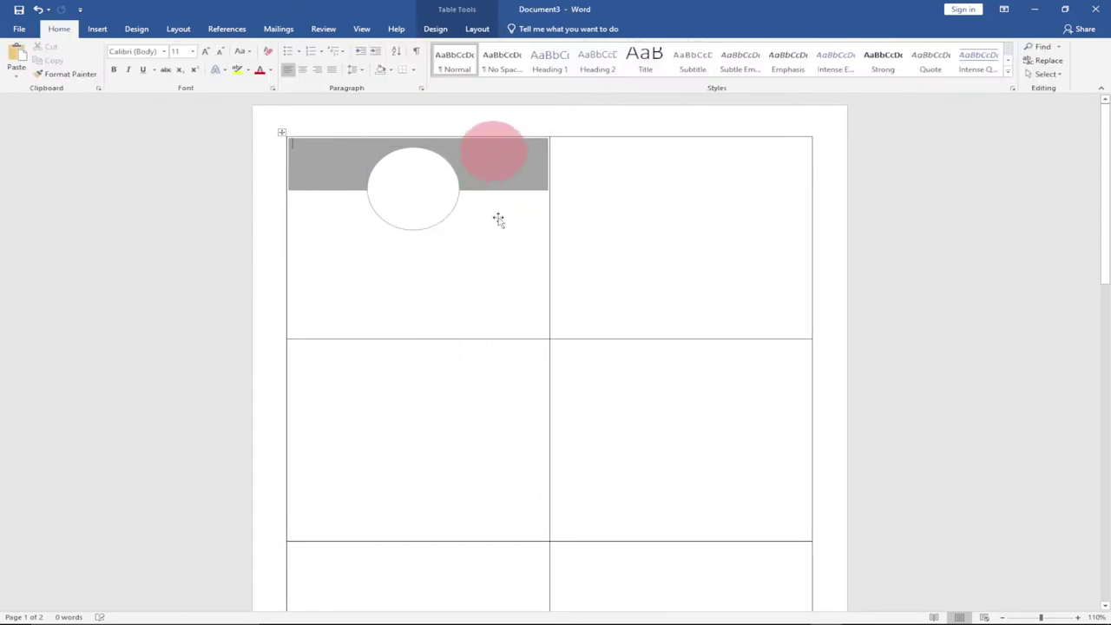
Check the STAFF ID document for reference and insert the horizontal AdjoTech logo from the Pictures folder into the first cell of Document3.
mouse_move(785, 611)
mouse_move(822, 611)
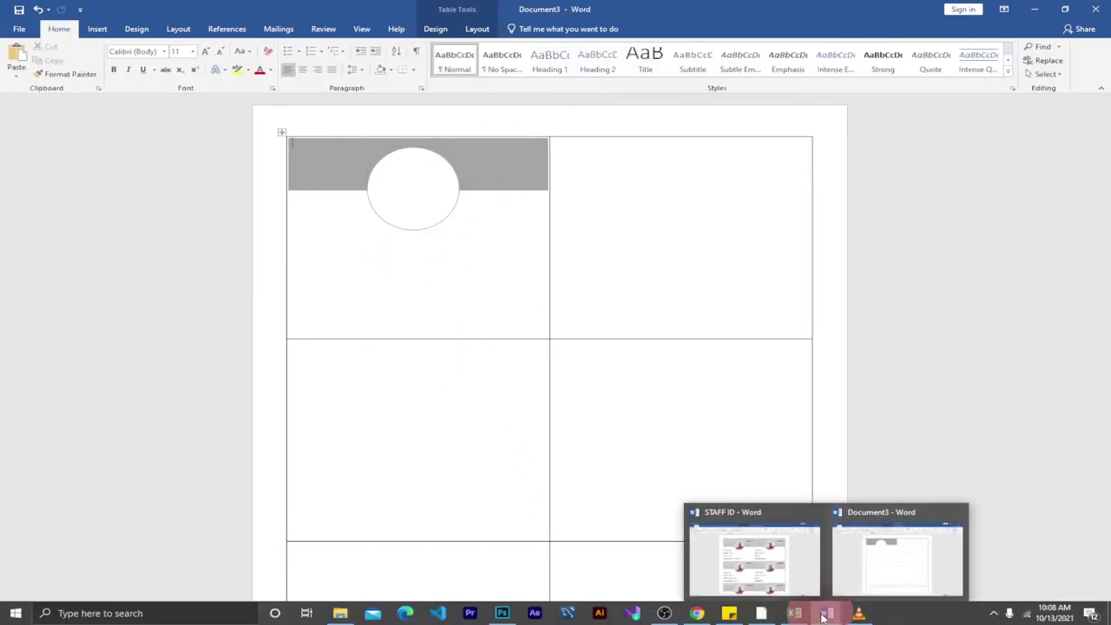
left_click(772, 568)
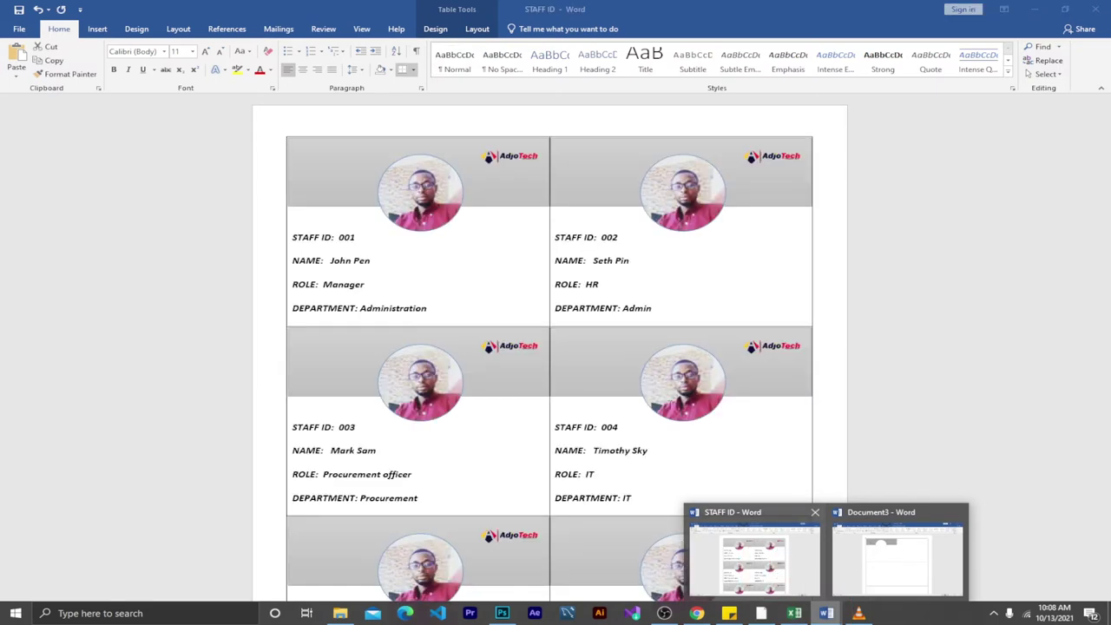
left_click(896, 560)
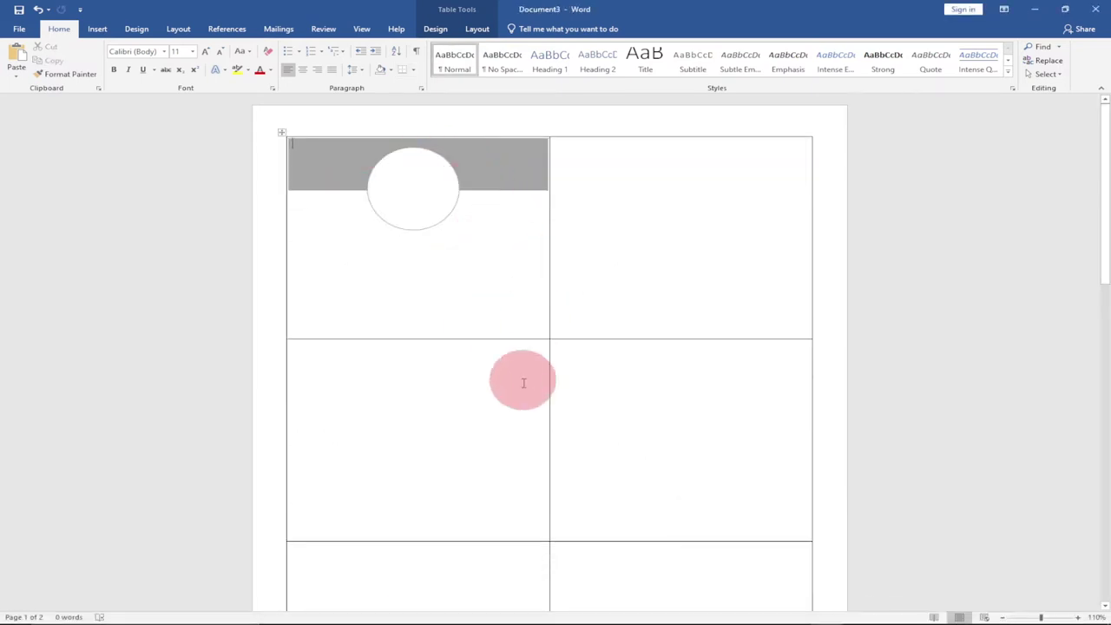
left_click(97, 30)
left_click(141, 69)
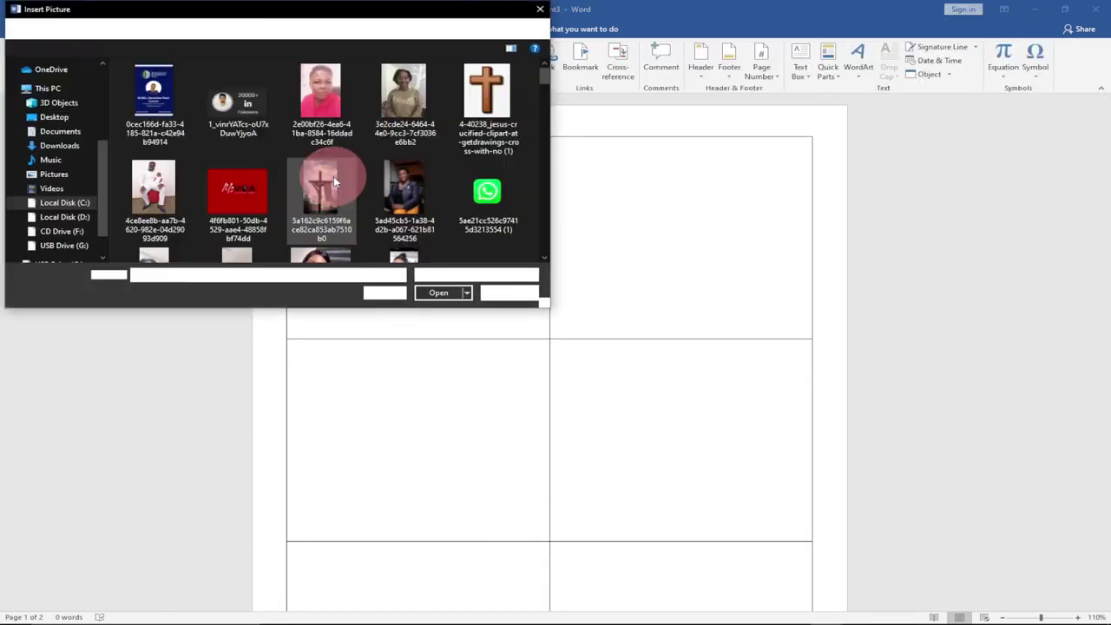
left_click(326, 201)
type("adjotech 750")
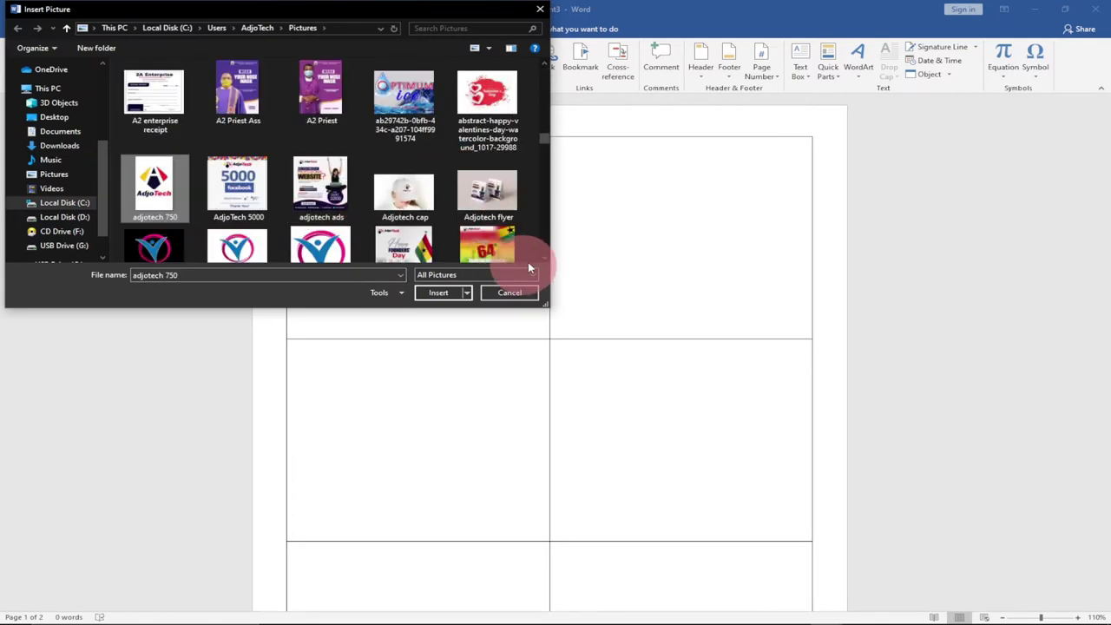
scroll(540, 256, "down", 10)
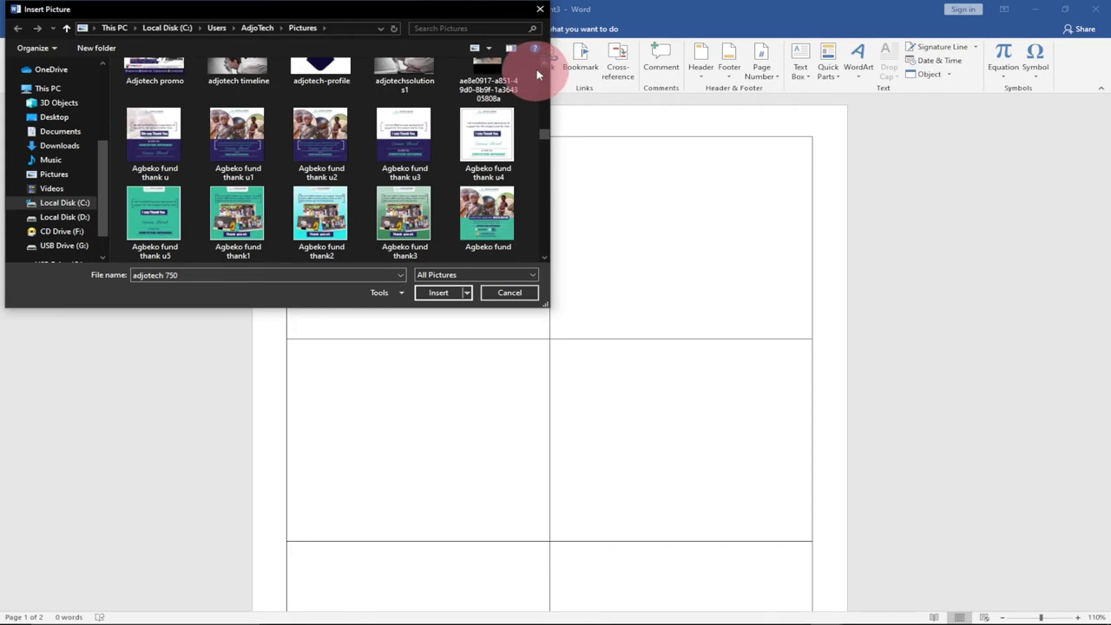
scroll(544, 61, "up", 3)
double_click(250, 108)
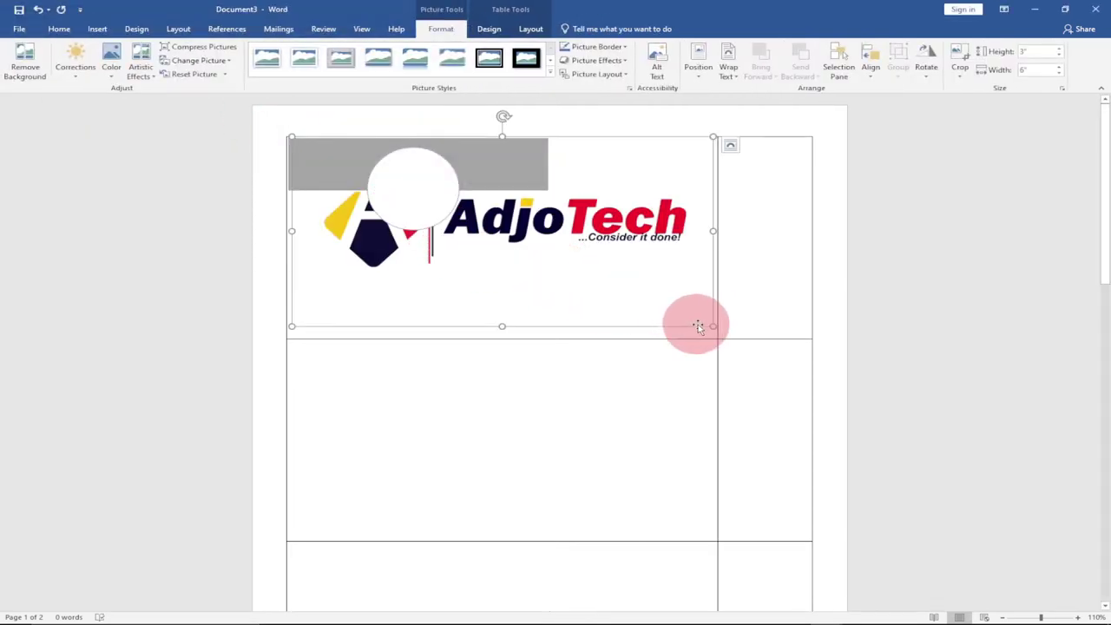
Shrink the logo to about 2.36 by 4.73 inches and set its text wrapping to In Front of Text.
left_click_drag(709, 324, 623, 284)
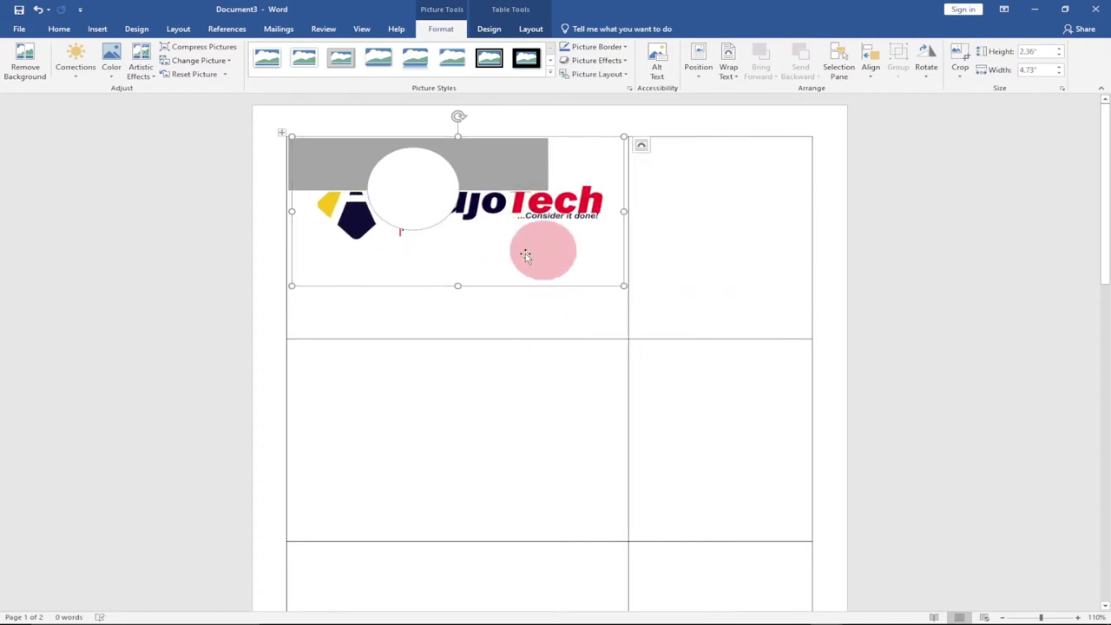
left_click(728, 68)
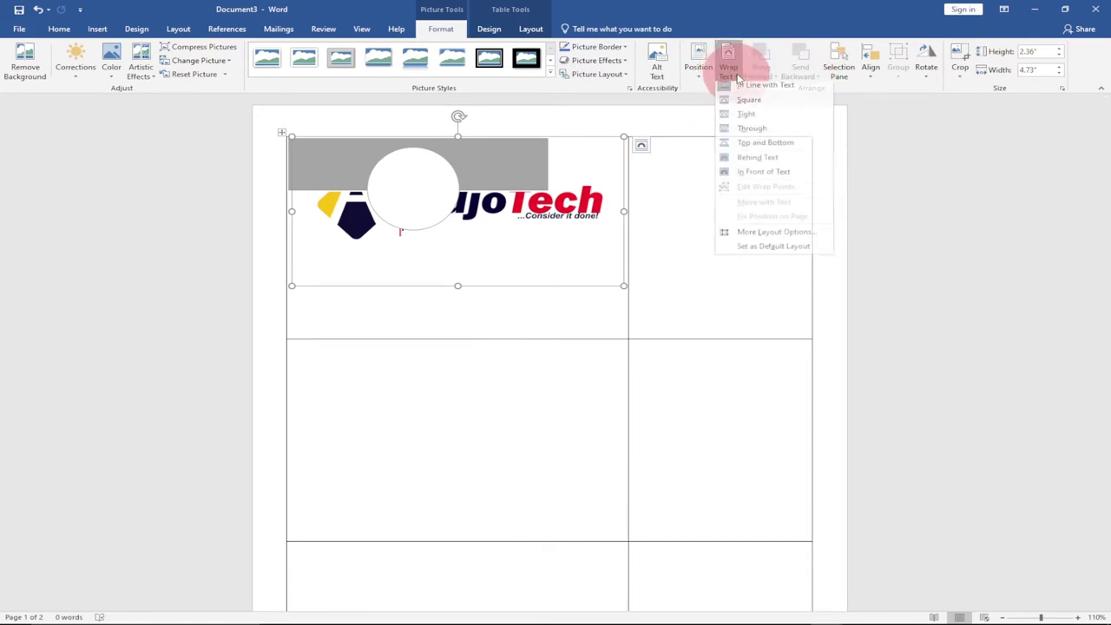
left_click(764, 175)
left_click(538, 231)
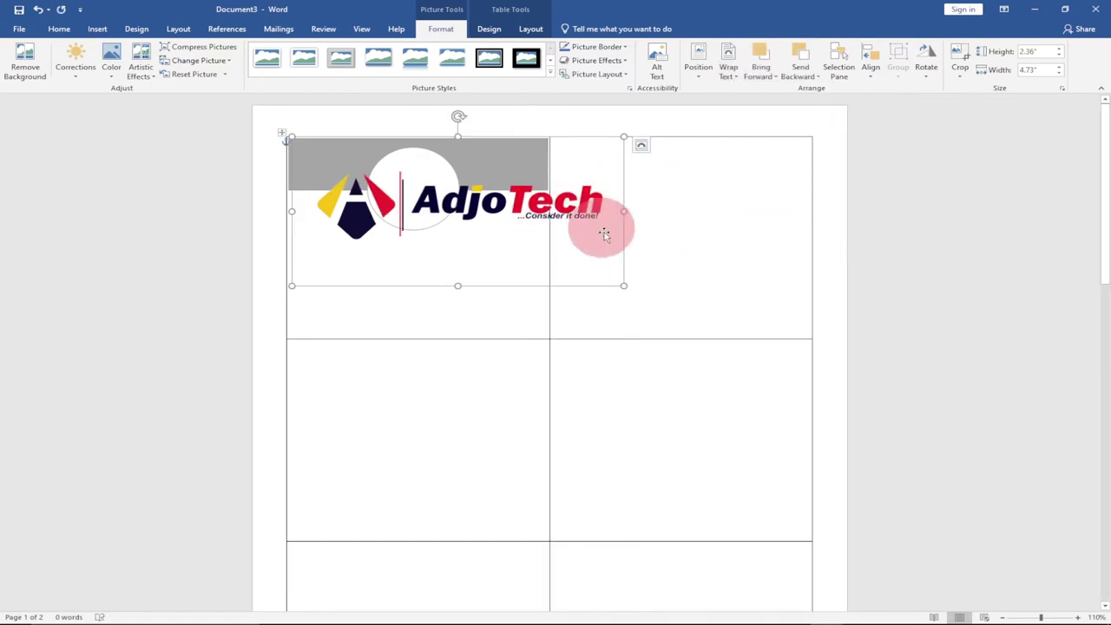
Shrink the logo to about 0.34 by 0.69 inches and move it to the upper-right corner of the grey header.
left_click_drag(623, 286, 343, 158)
left_click(317, 148)
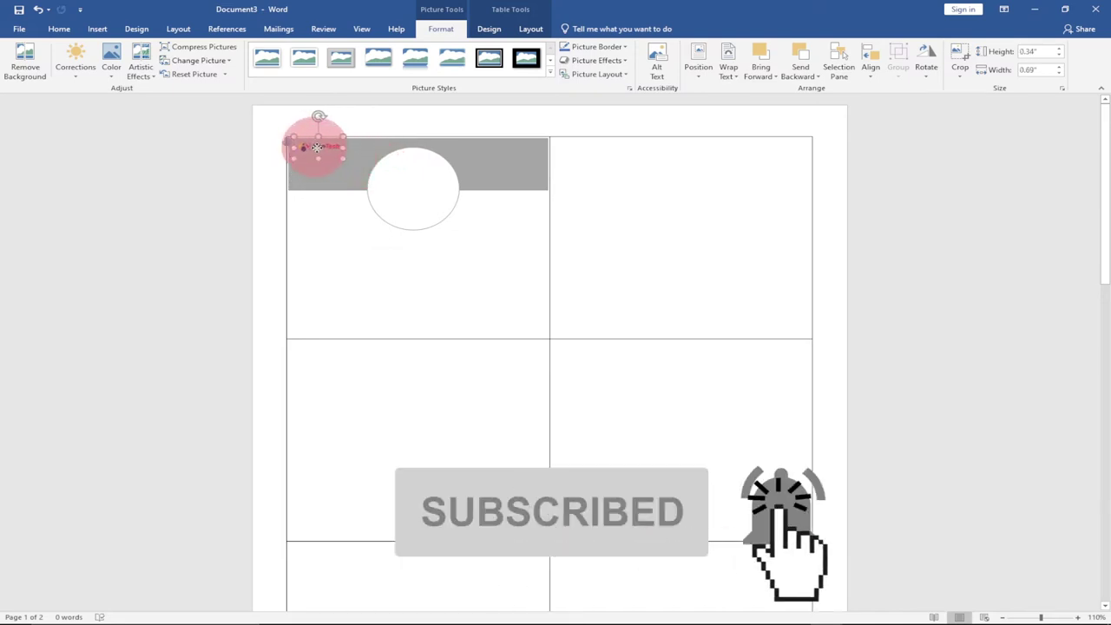
left_click_drag(317, 147, 509, 156)
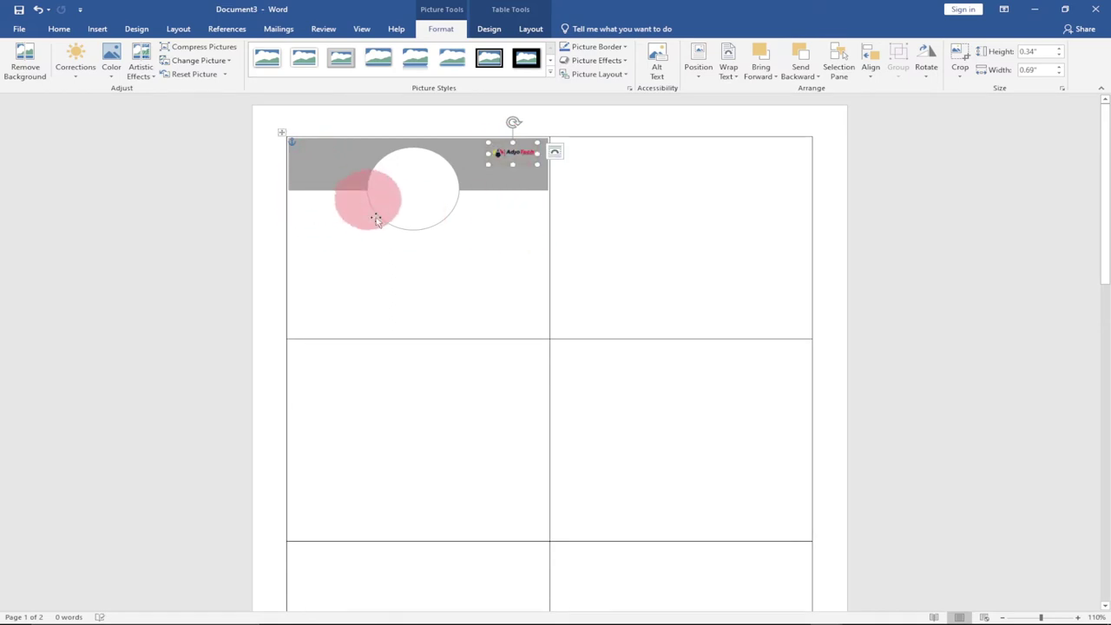
Check the staff list in Excel and enter the labels STAFF ID:, NAME:, ROLE: and DEPARTMENT: on separate lines below the circle.
left_click(391, 301)
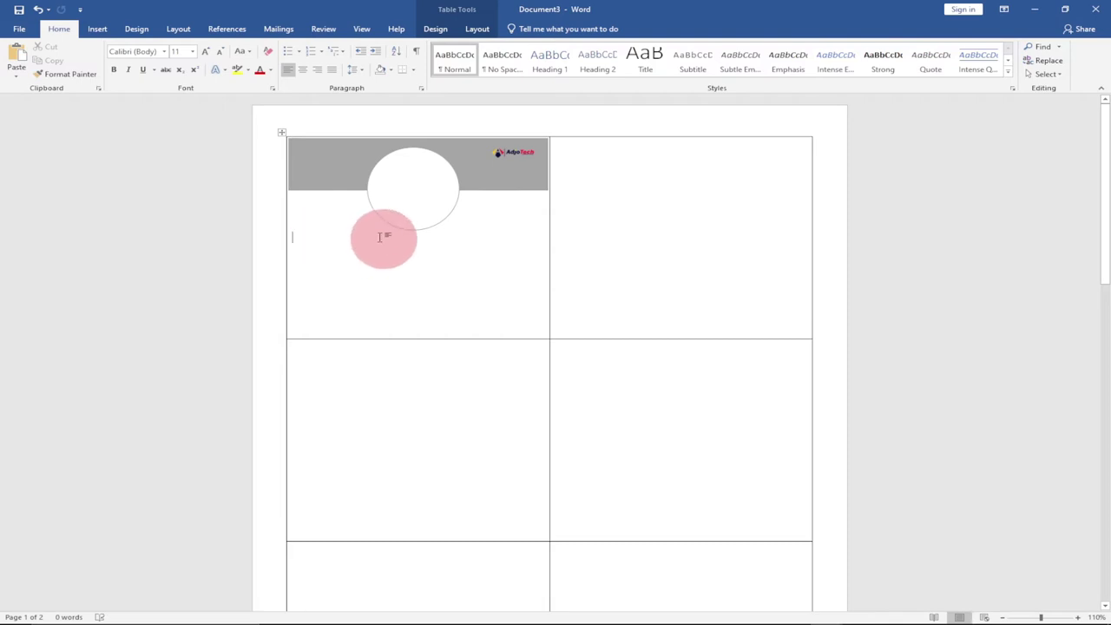
mouse_move(803, 615)
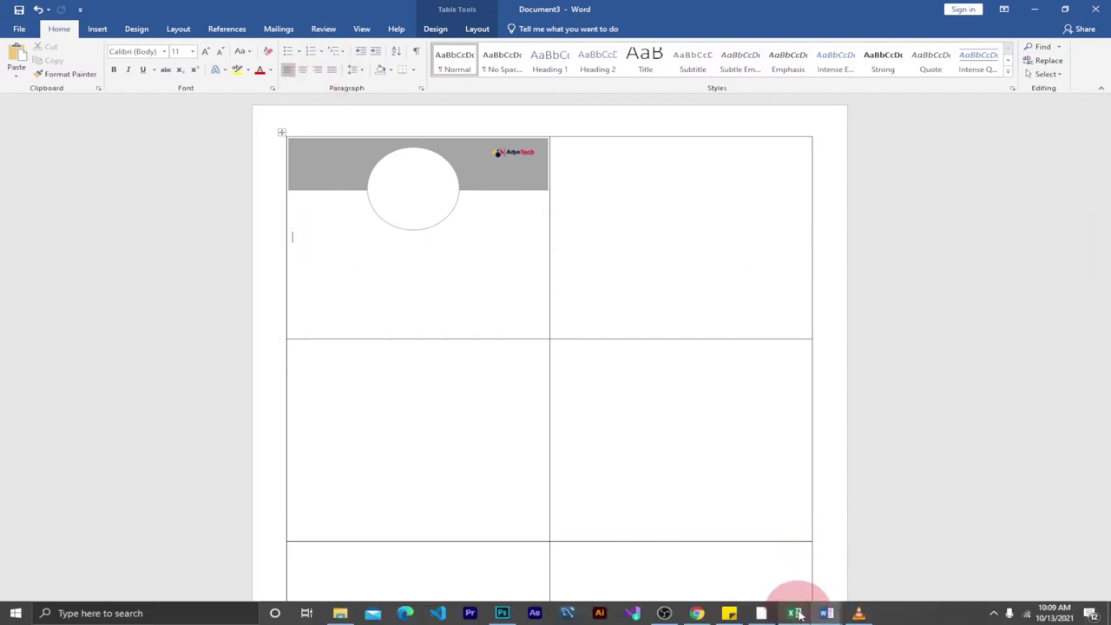
left_click(781, 569)
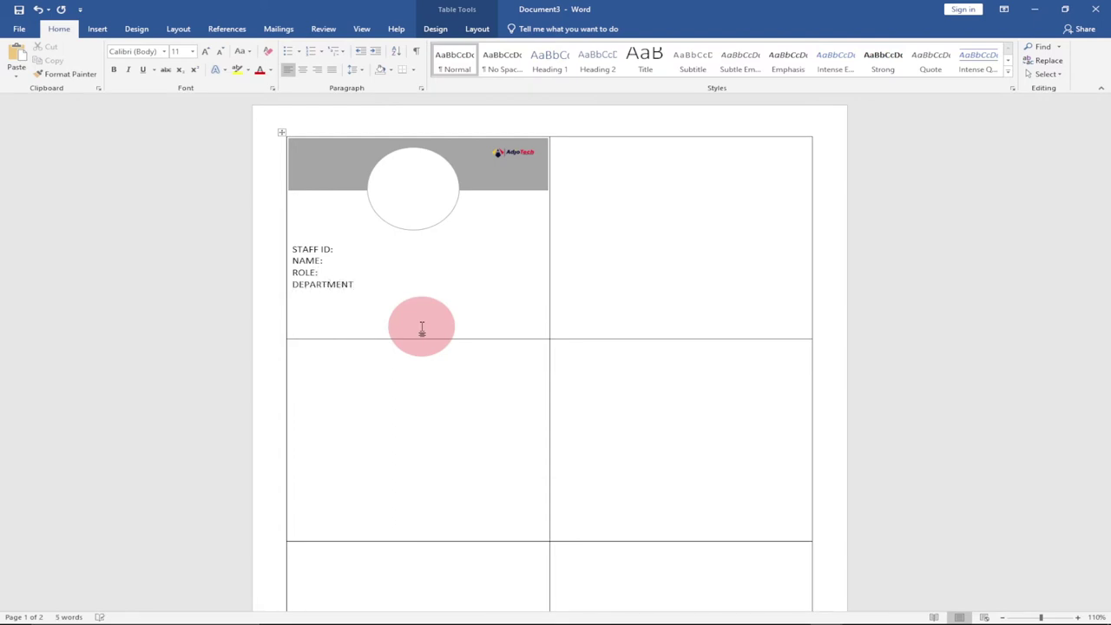
Set the line spacing of the four card labels to 2.0 and make them bold.
left_click_drag(422, 327, 296, 248)
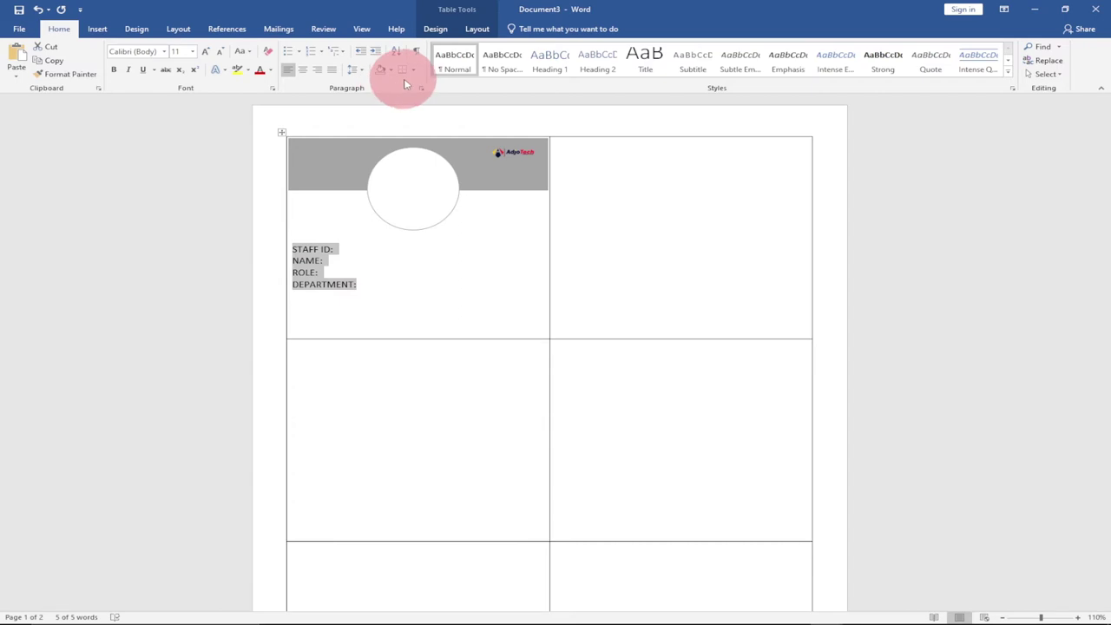
left_click(363, 72)
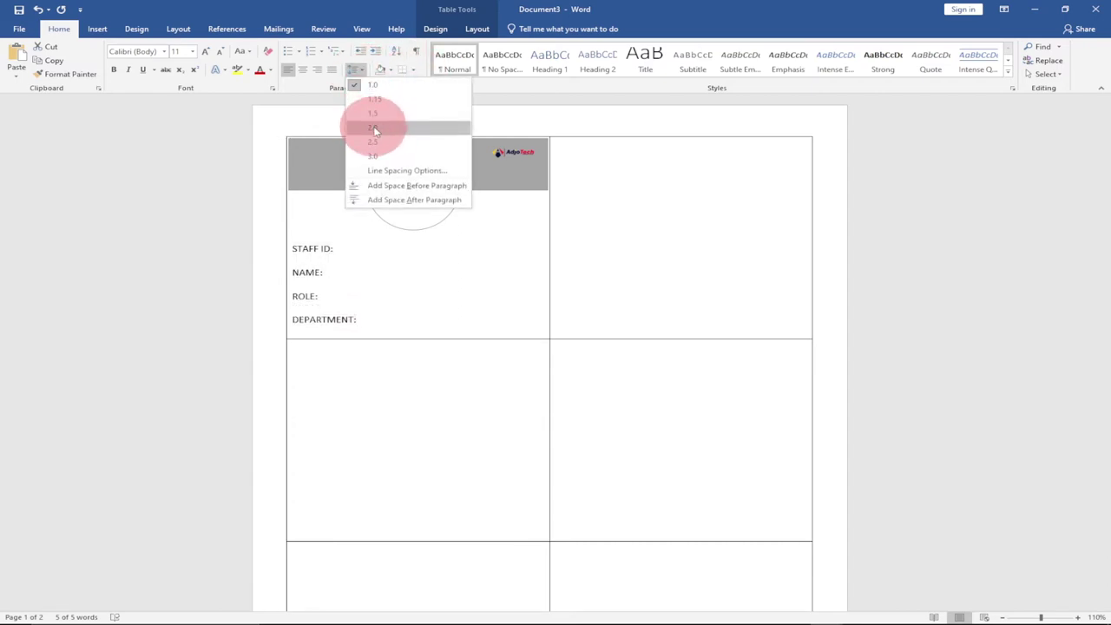
left_click(374, 128)
left_click(116, 70)
left_click(345, 248)
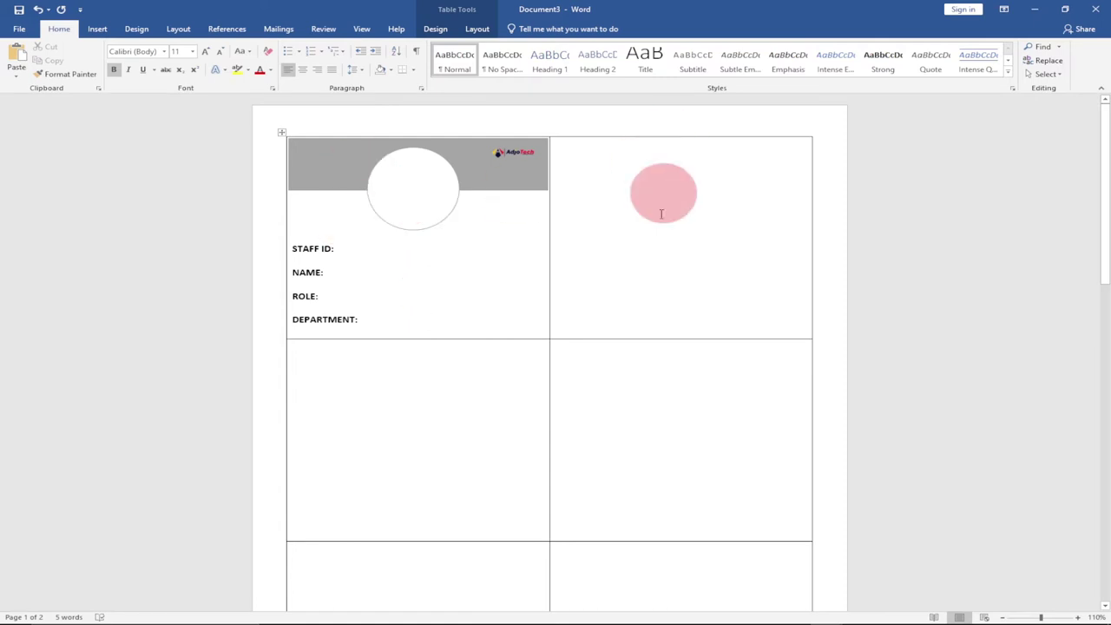
Start a Labels mail merge with the Microsoft A4 (Portrait) product and update the labels to repeat the card design in every cell.
scroll(666, 311, "down", 2)
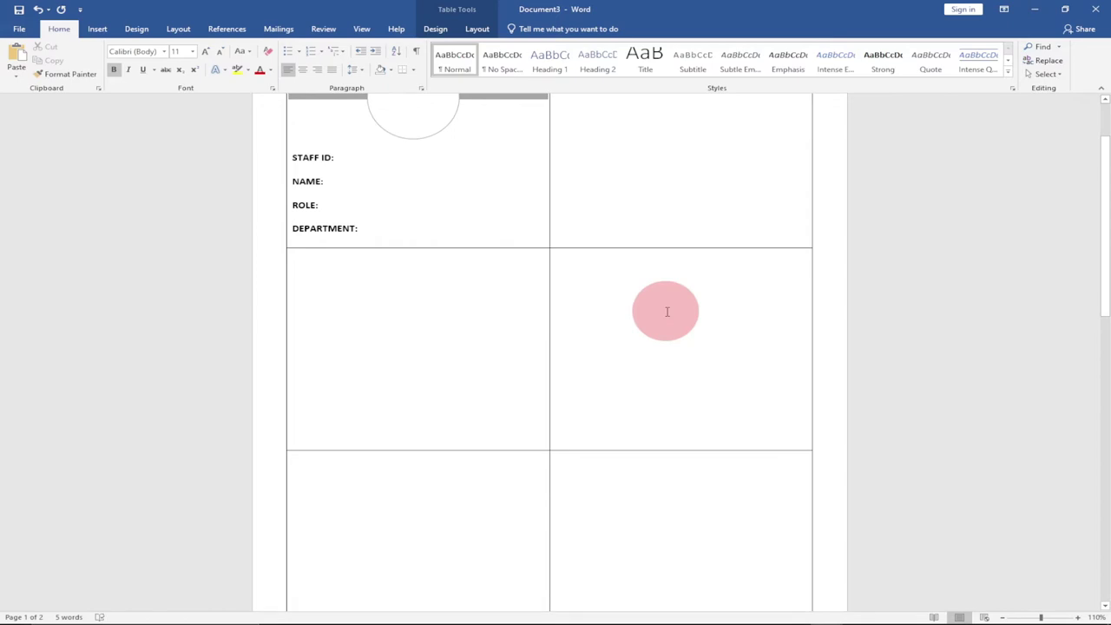
scroll(665, 313, "up", 2)
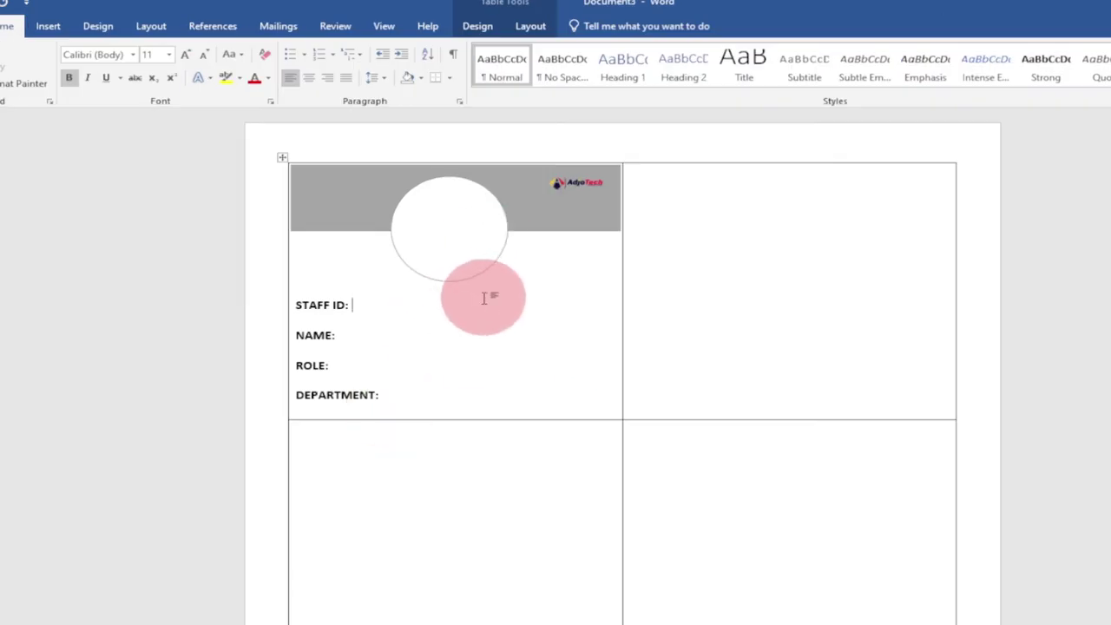
left_click(278, 26)
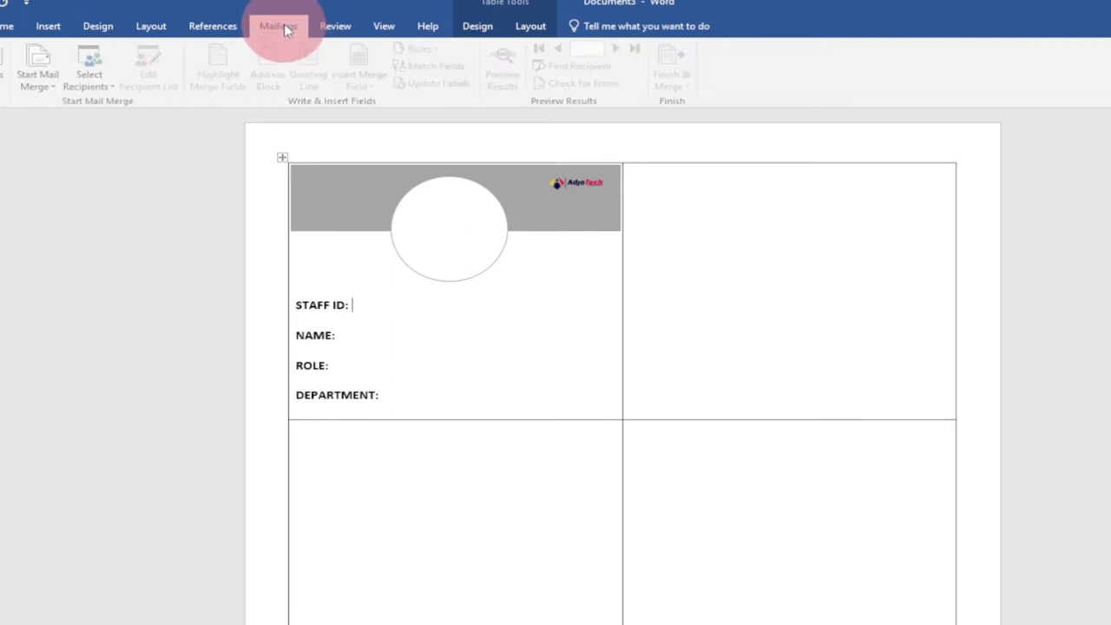
left_click(55, 83)
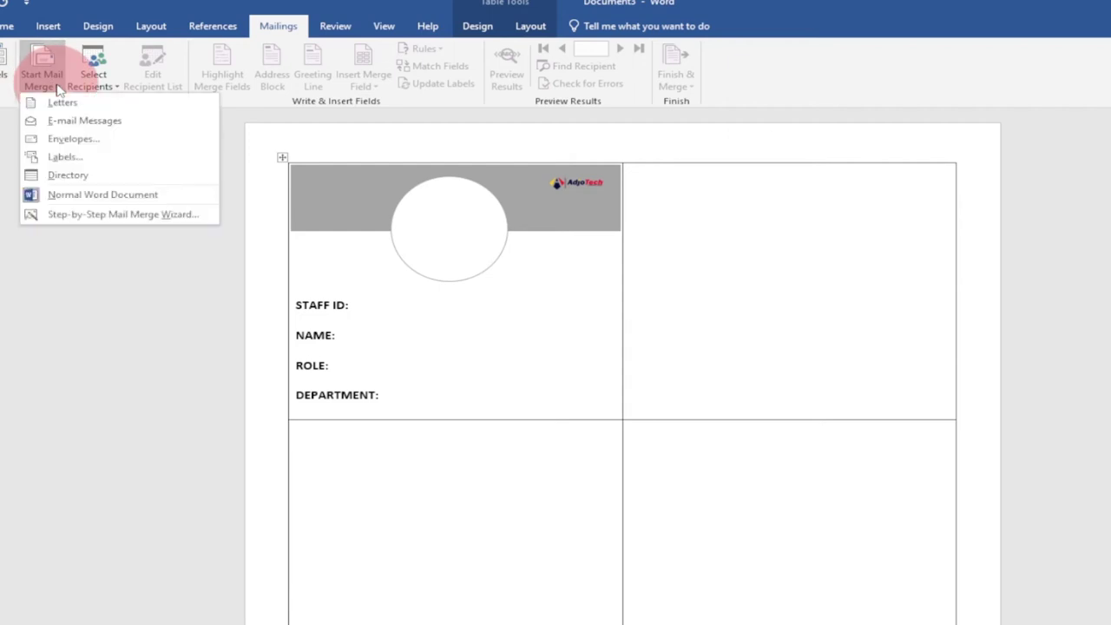
left_click(62, 158)
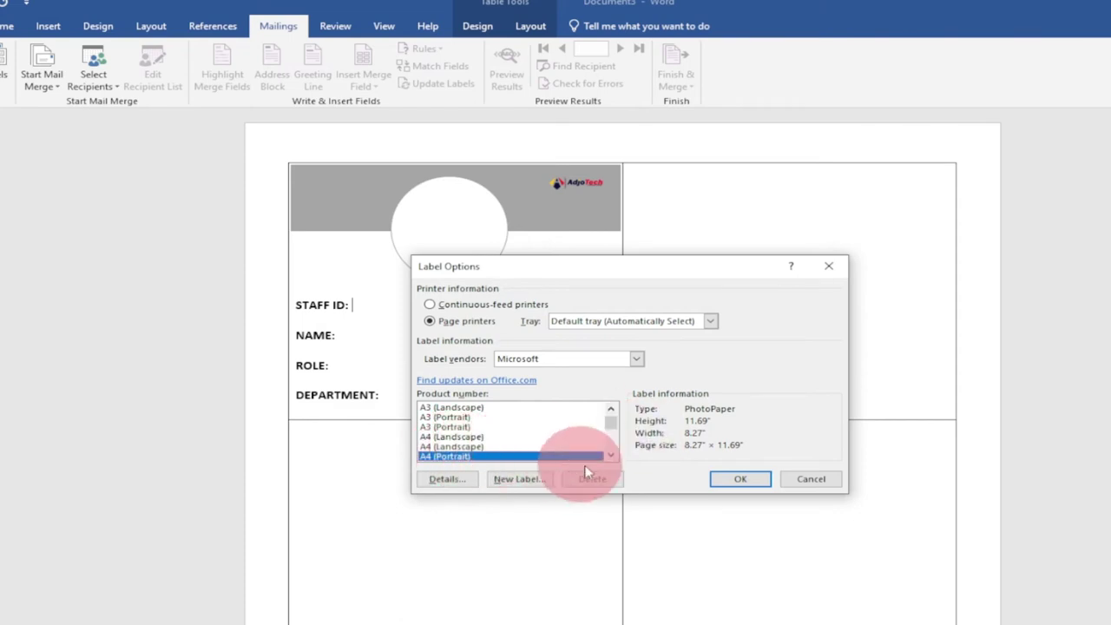
left_click(740, 476)
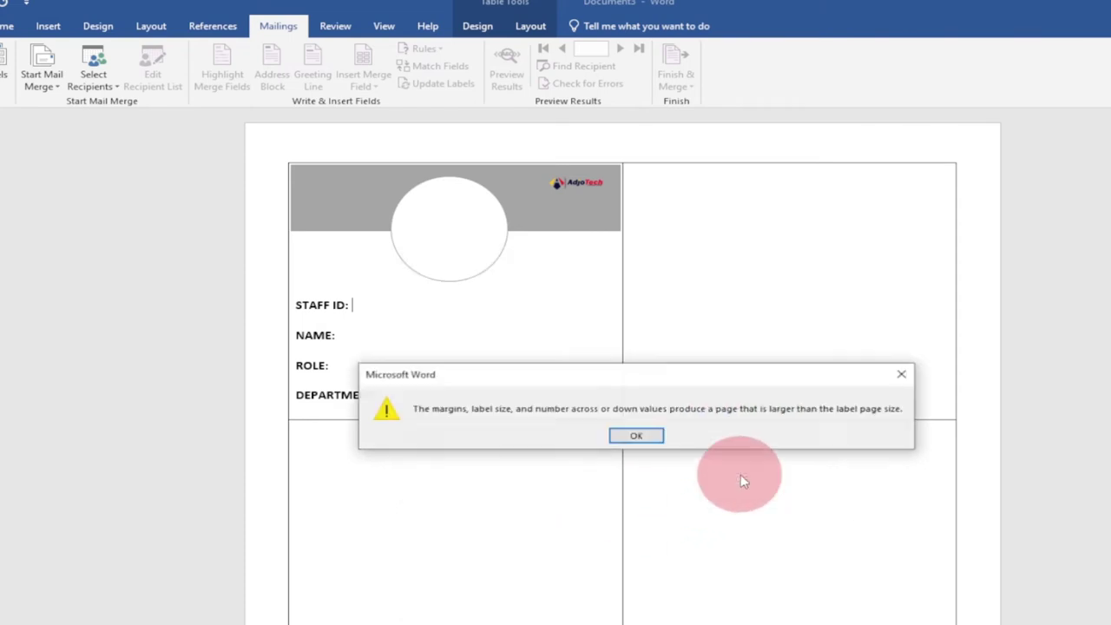
left_click(634, 437)
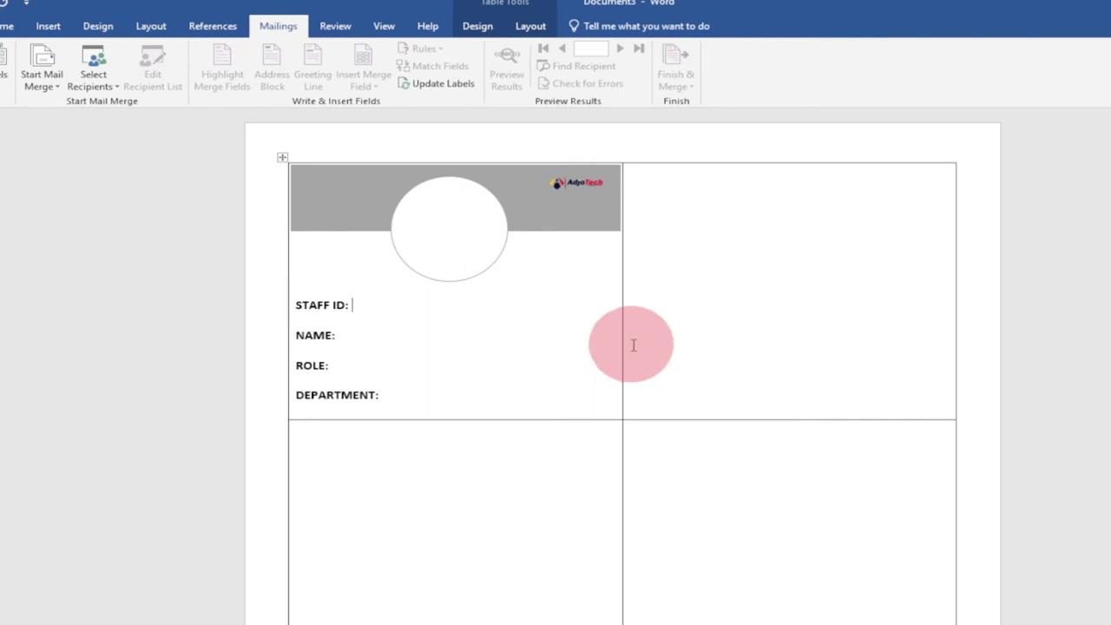
left_click(438, 84)
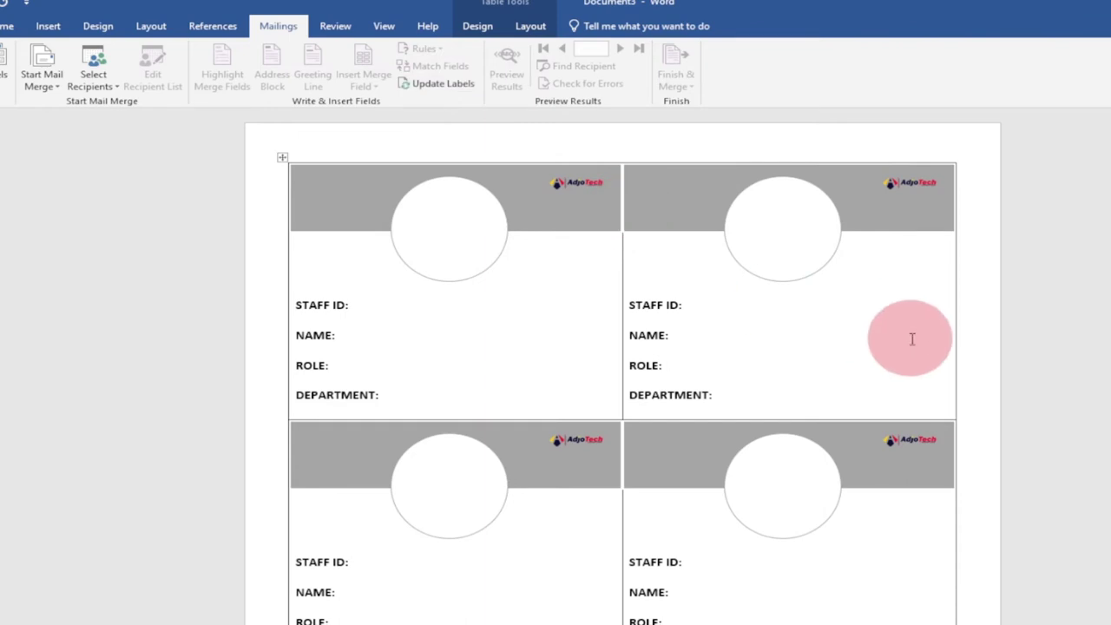
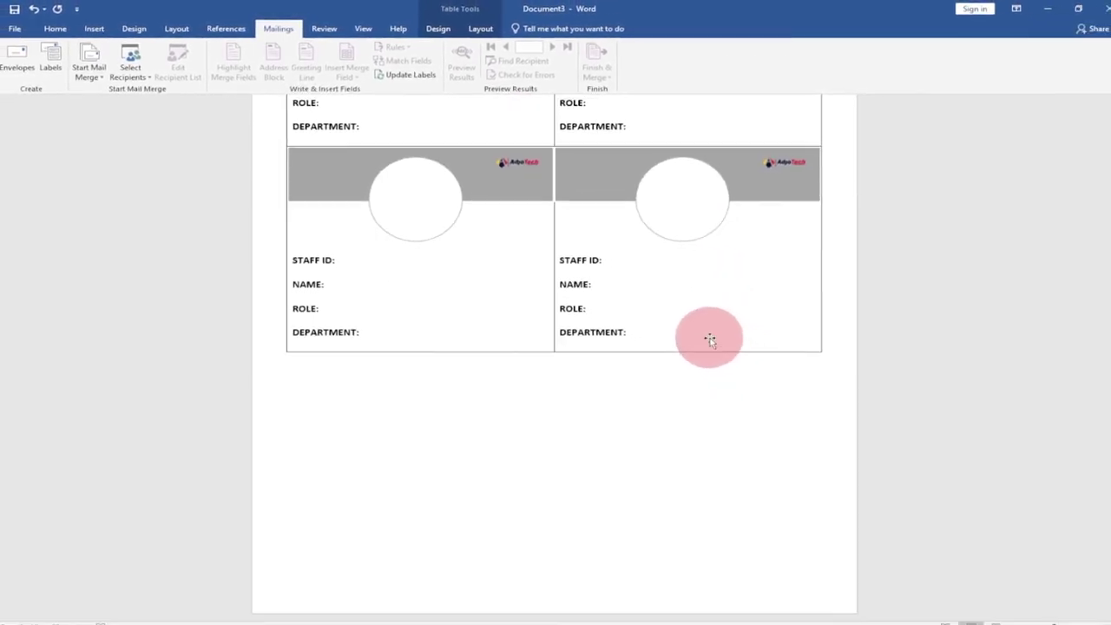
Review the repeated blank cards on both pages and check the staff list in the Excel workbook.
scroll(712, 338, "up", 8)
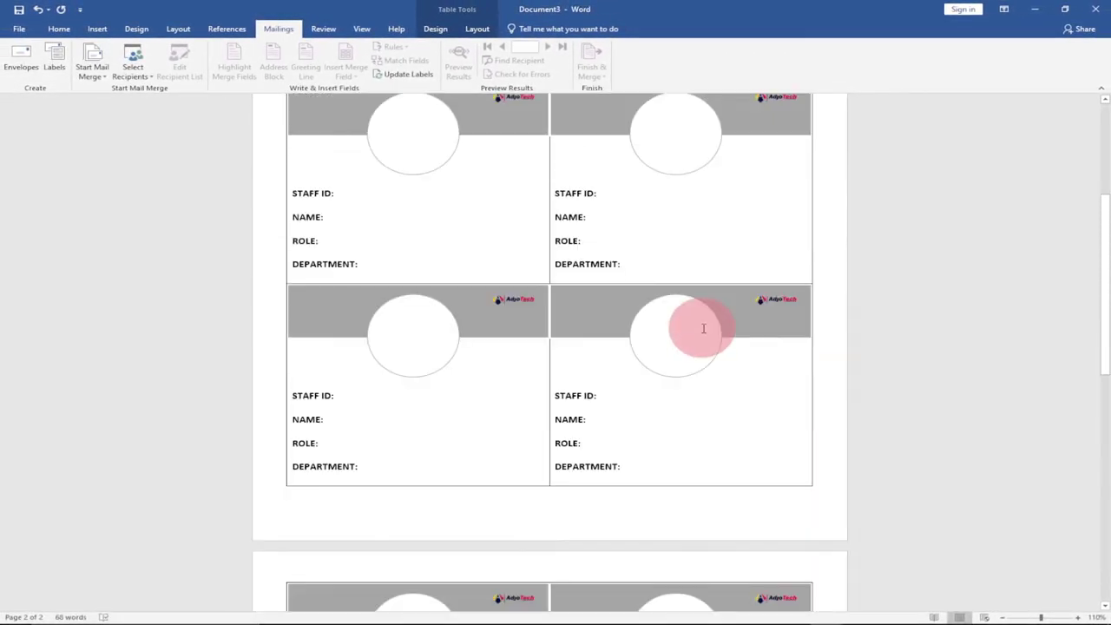
scroll(702, 328, "up", 5)
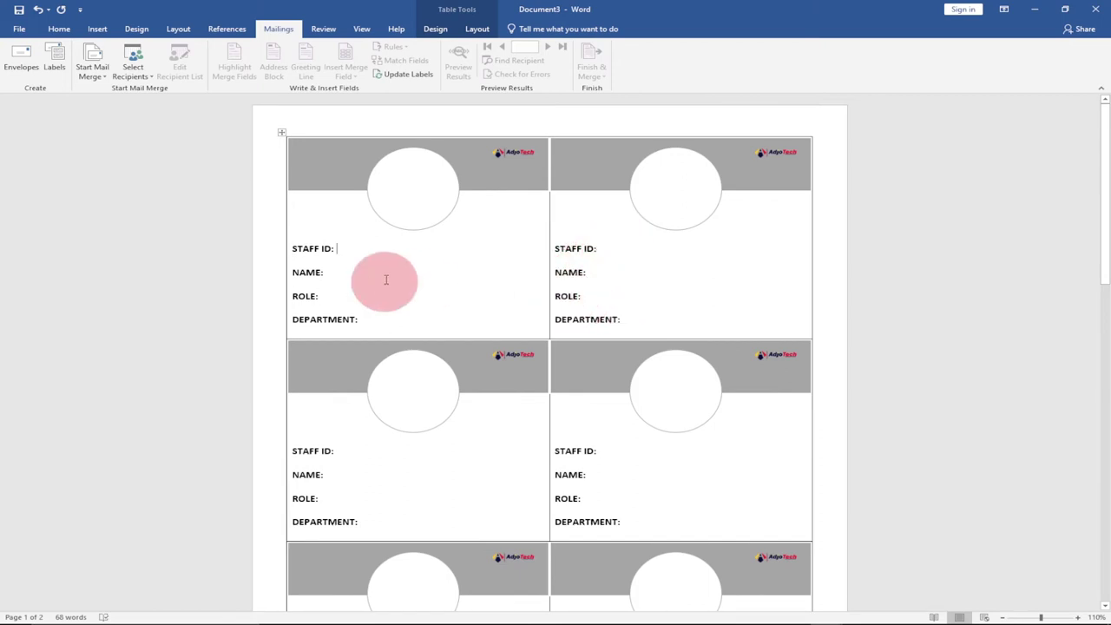
mouse_move(949, 597)
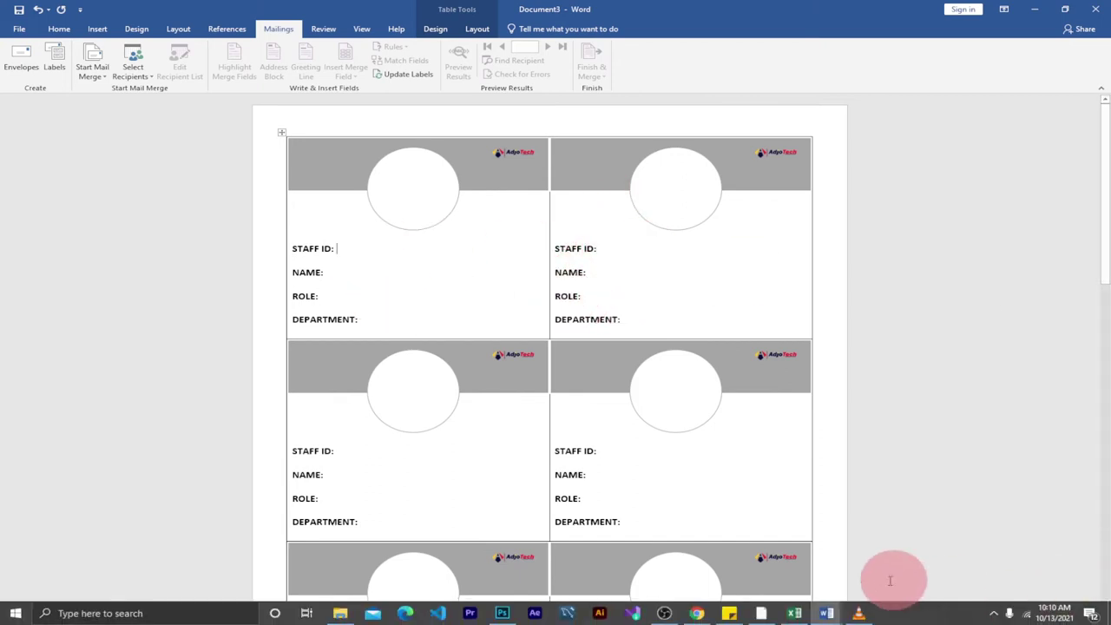
mouse_move(795, 611)
mouse_move(811, 569)
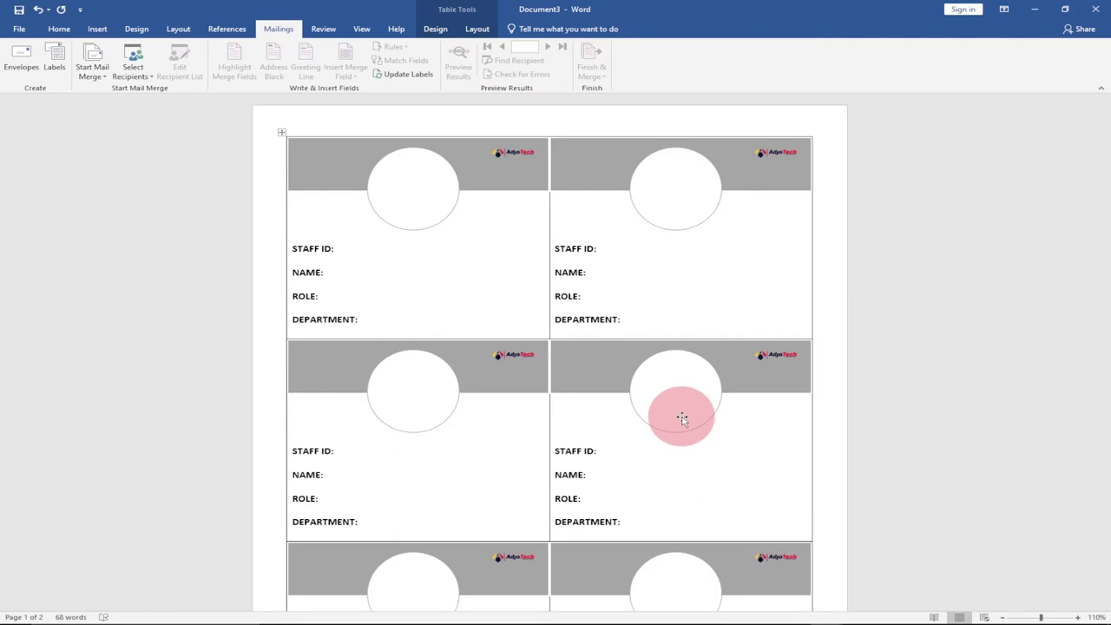
left_click(769, 618)
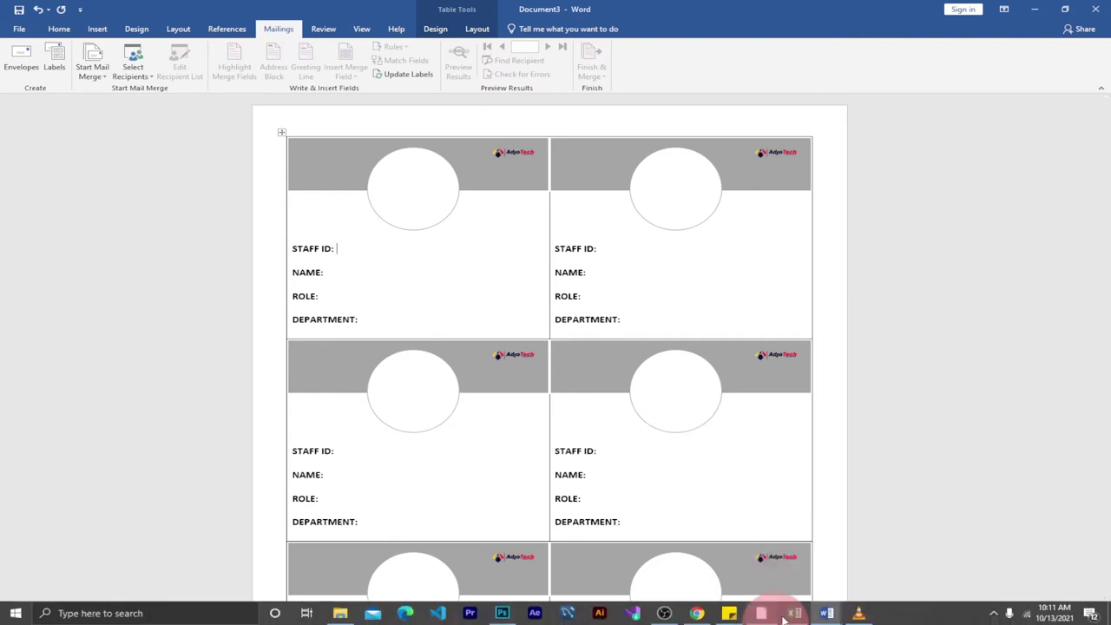
mouse_move(789, 617)
left_click(791, 549)
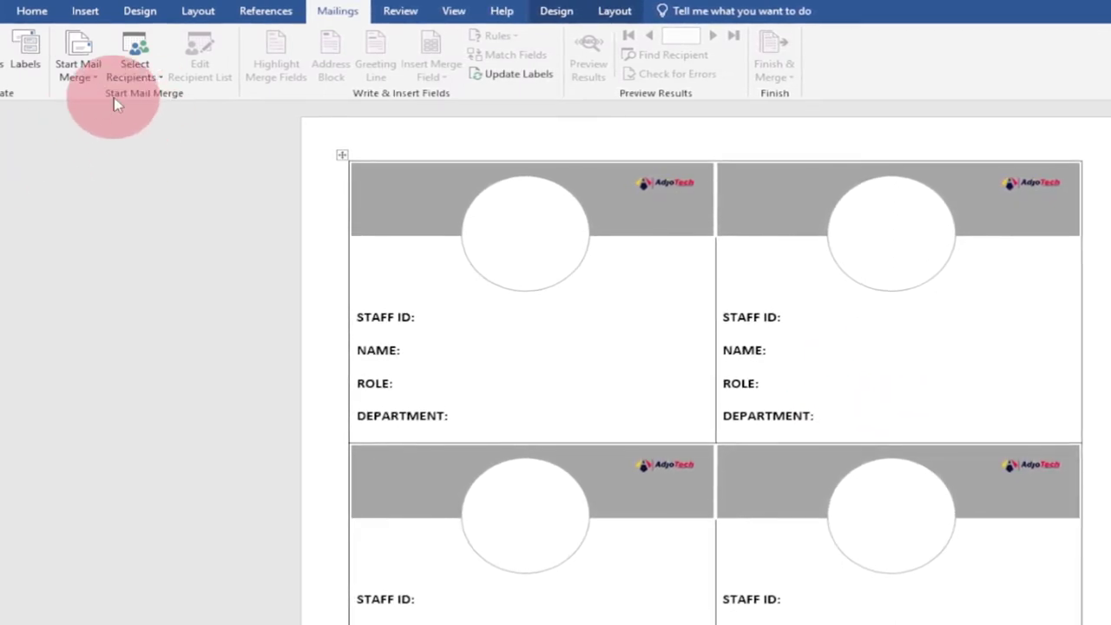
Connect the labels to the existing recipient list in the Desktop workbook data, using table Sheet1$ with first-row column headers.
left_click(161, 78)
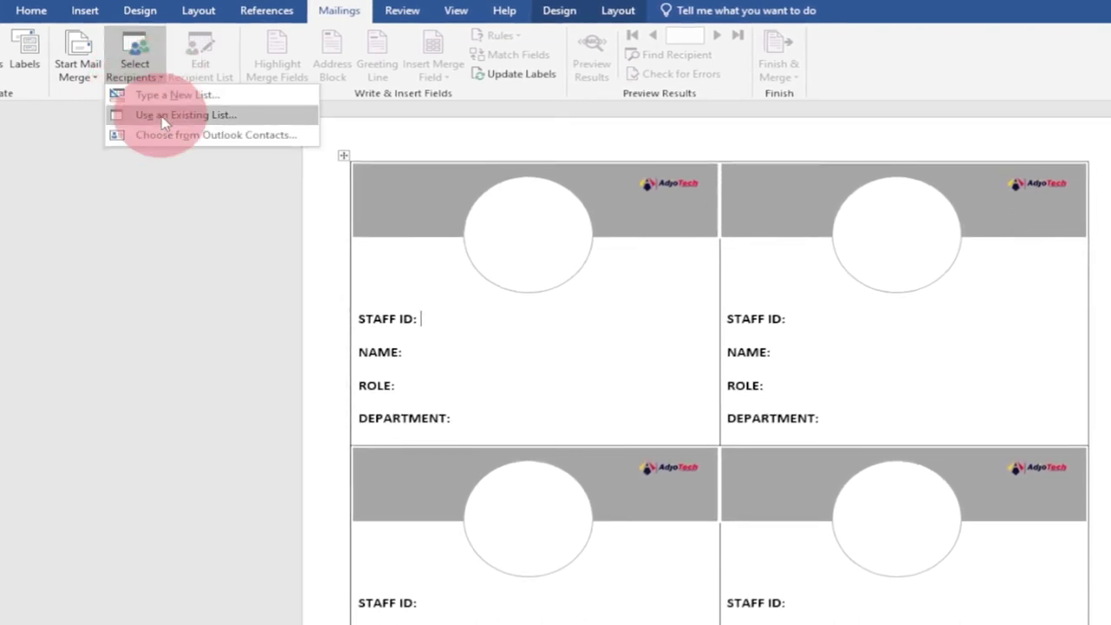
left_click(165, 114)
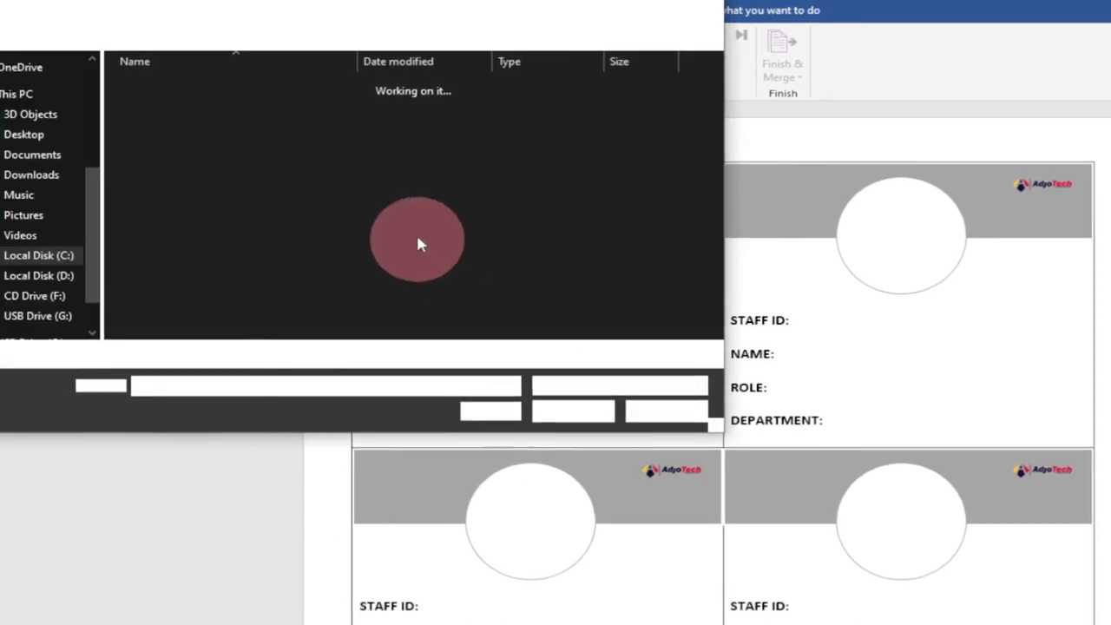
left_click(47, 142)
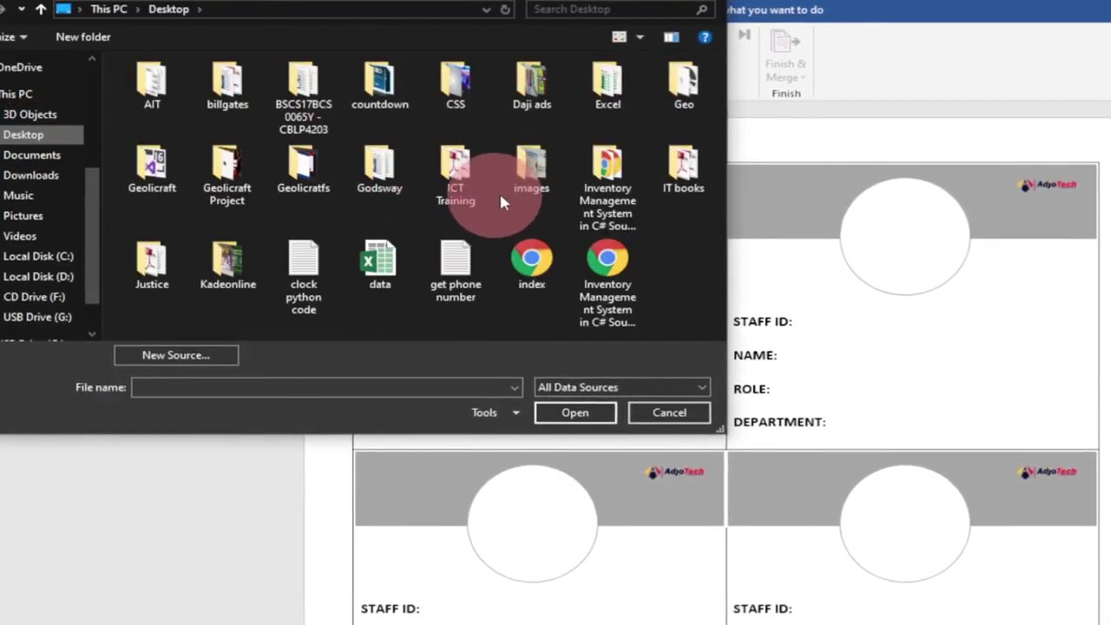
scroll(657, 252, "down", 1)
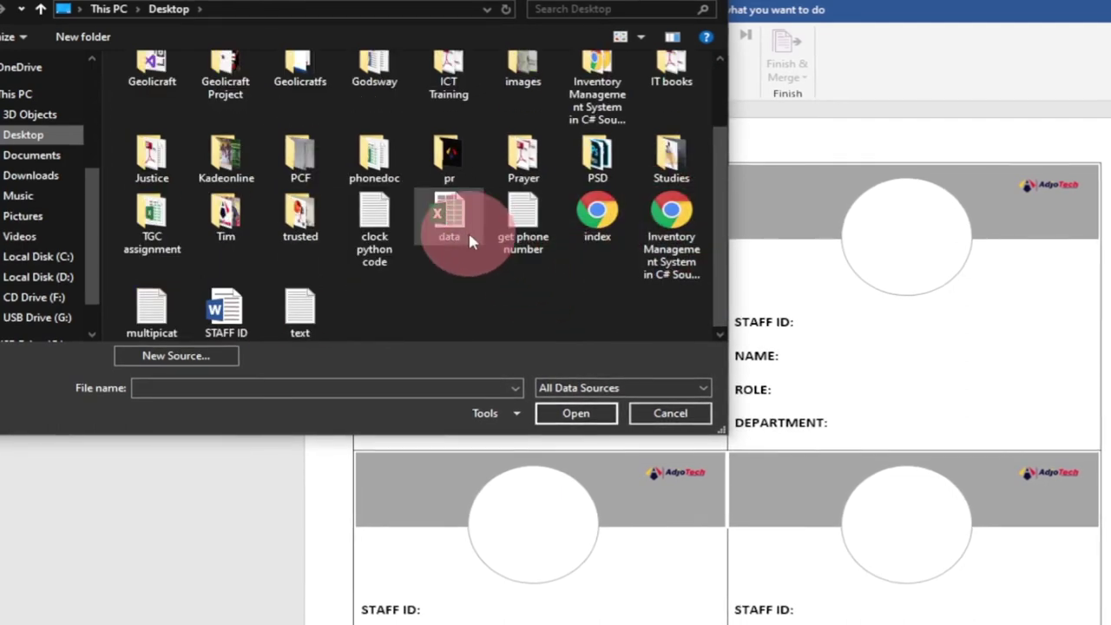
left_click(301, 276)
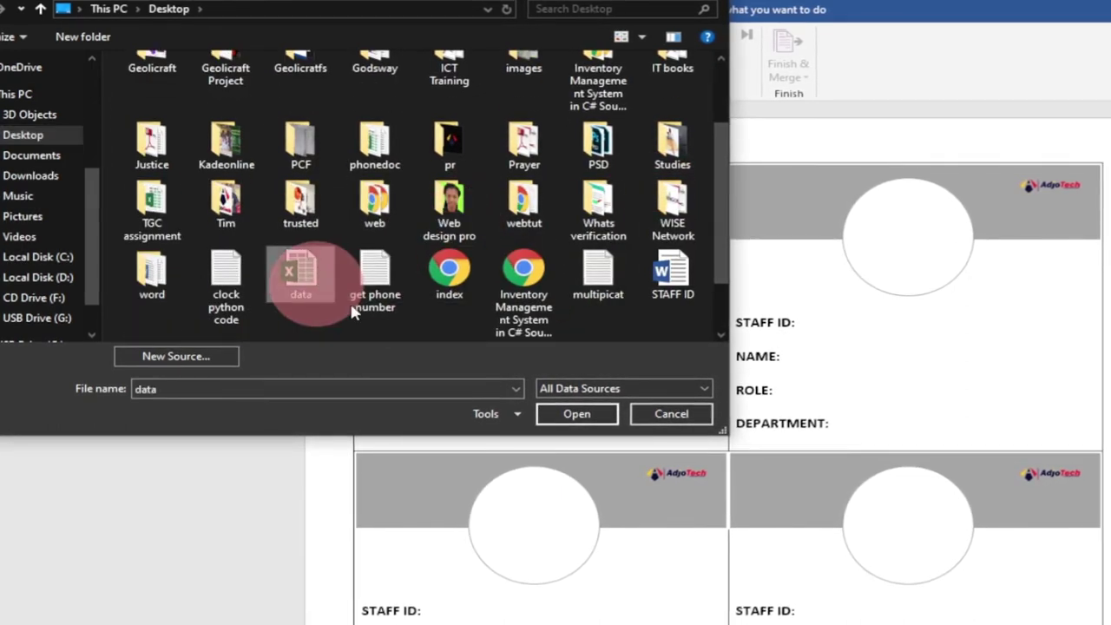
left_click(575, 414)
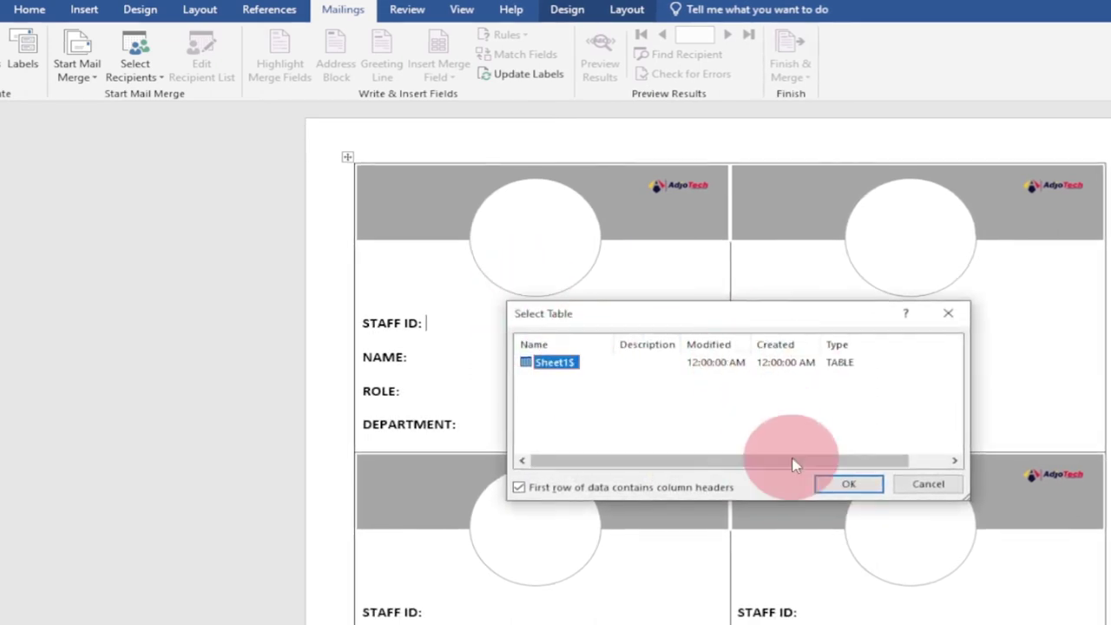
left_click(847, 483)
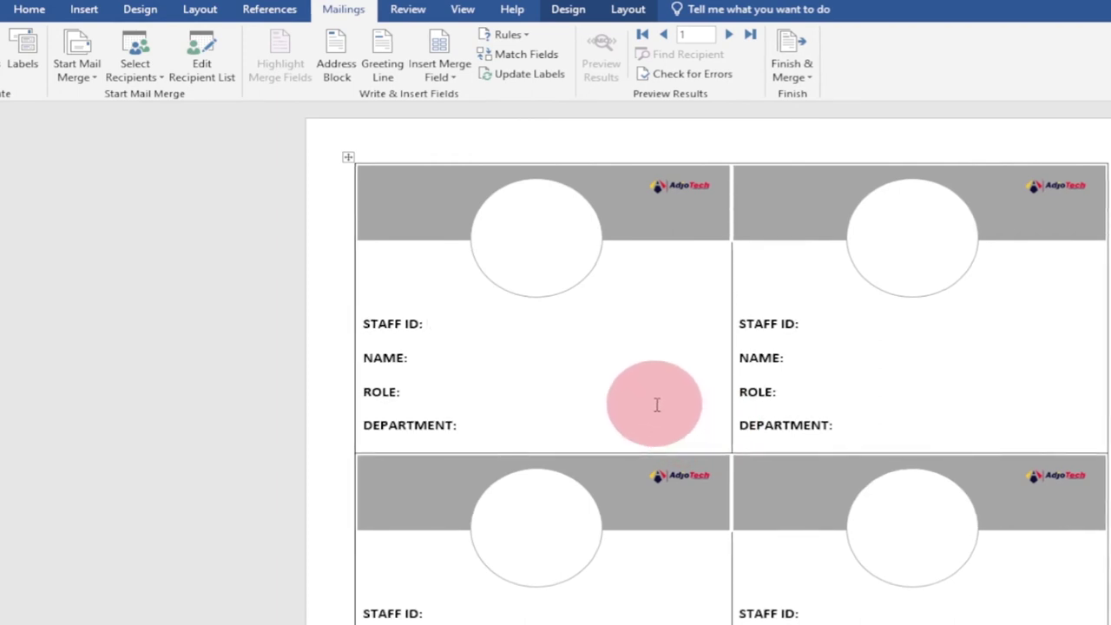
Insert the STAFF_ID and NAME merge fields after their labels on the first card and add space before the NAME field.
left_click(434, 334)
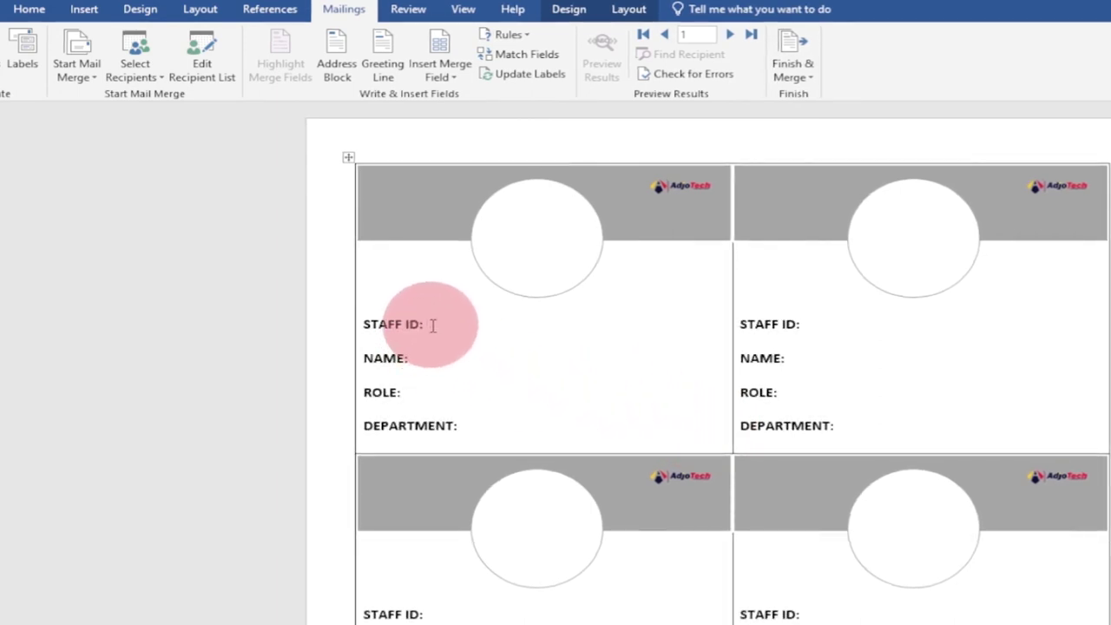
left_click(449, 77)
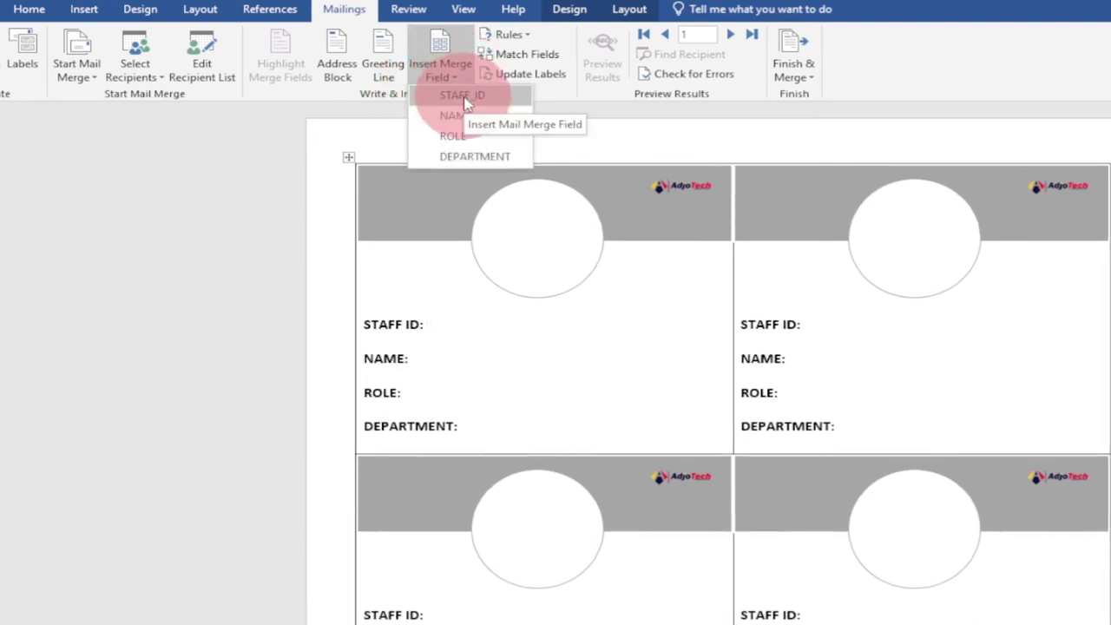
left_click(466, 97)
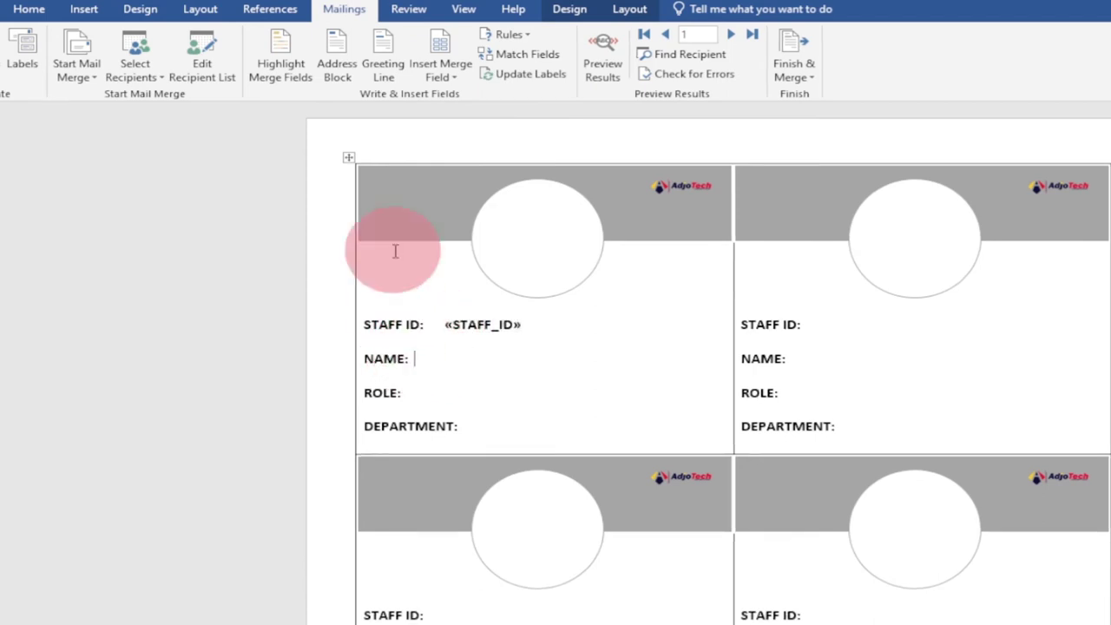
left_click(462, 82)
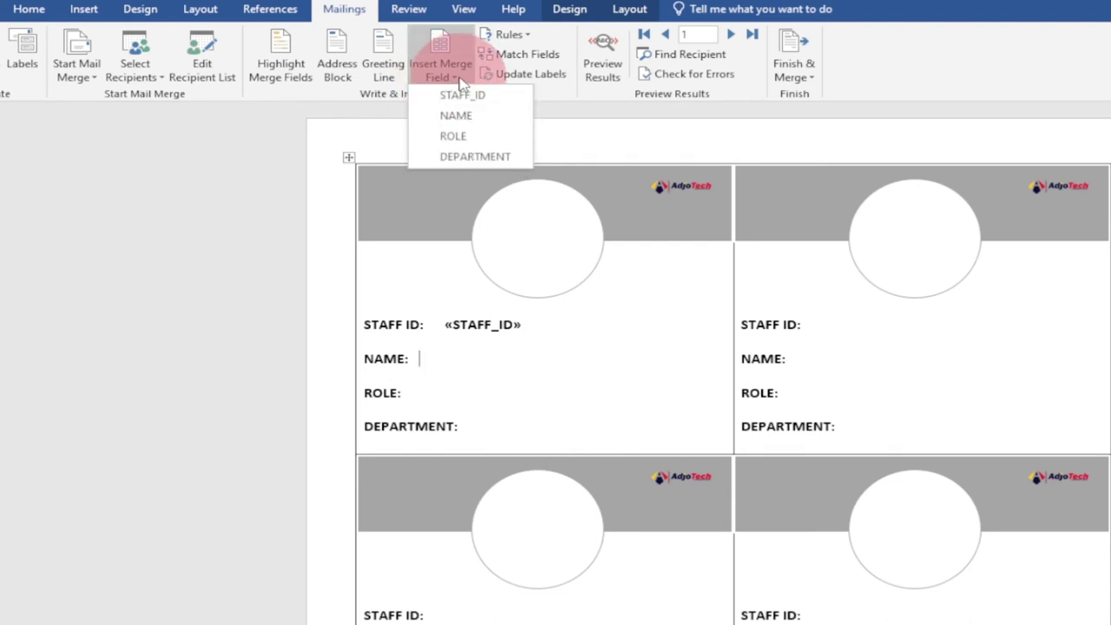
left_click(460, 114)
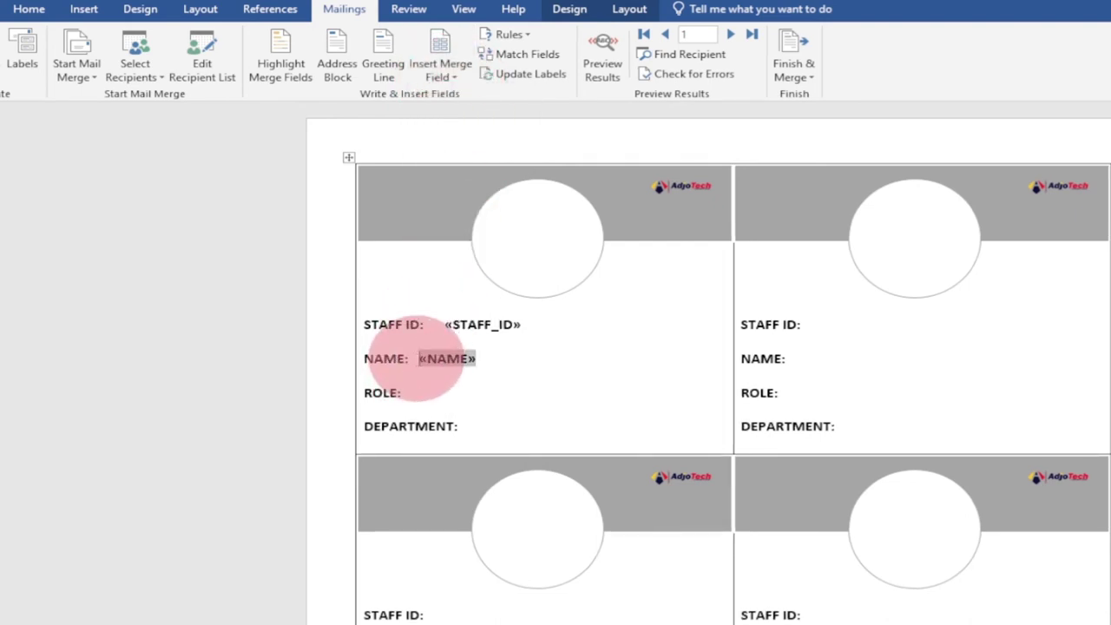
left_click(418, 358)
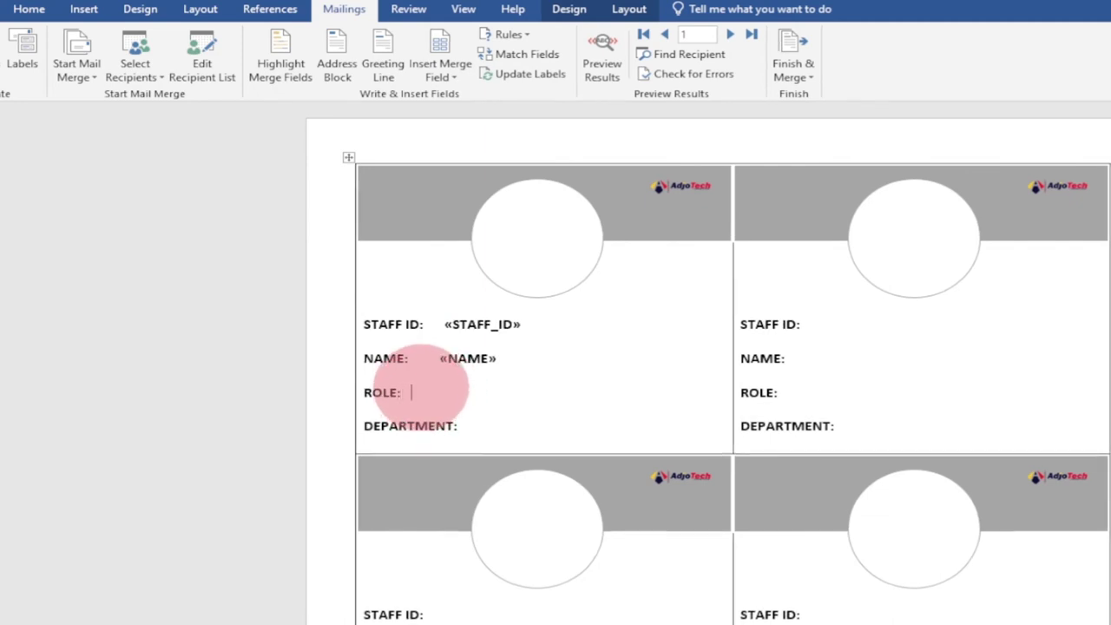
Insert the ROLE and DEPARTMENT merge fields after their labels on the first card.
left_click(453, 81)
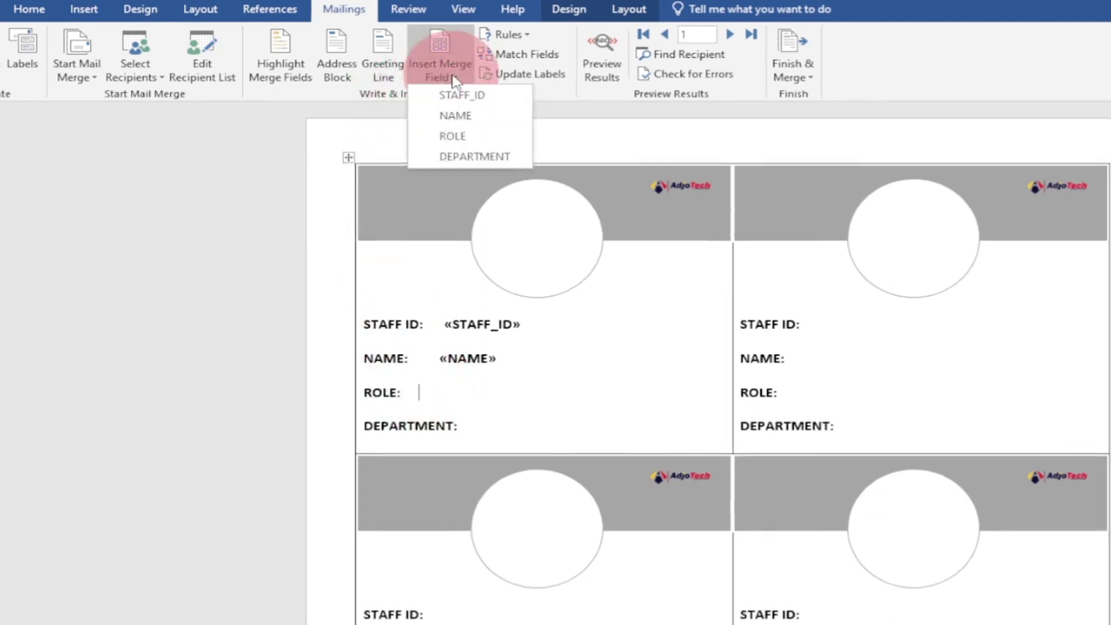
left_click(455, 133)
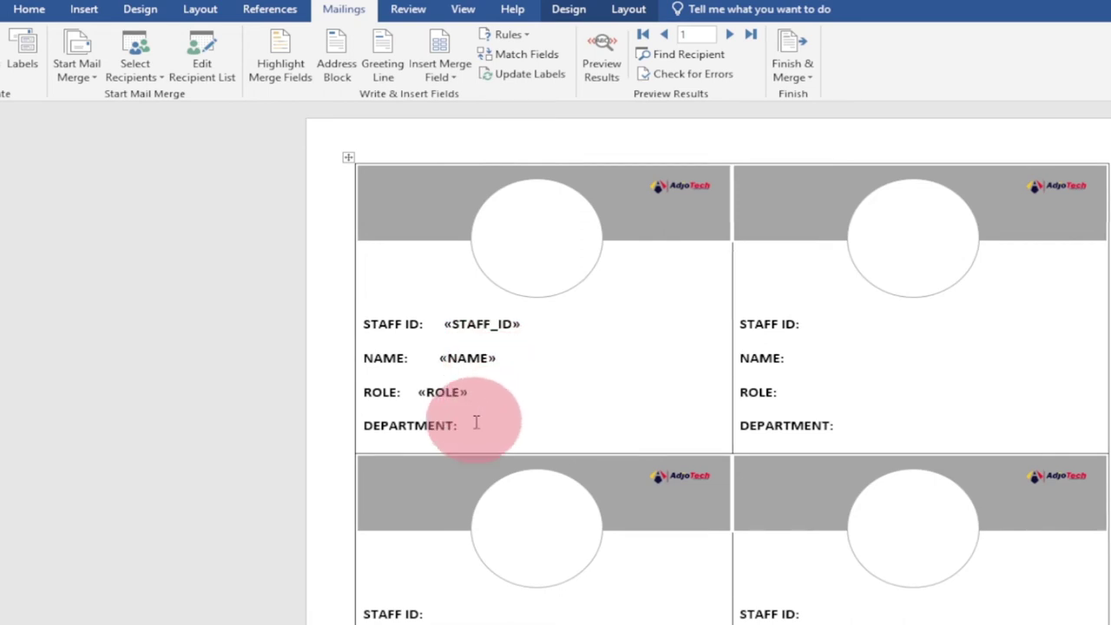
left_click(453, 78)
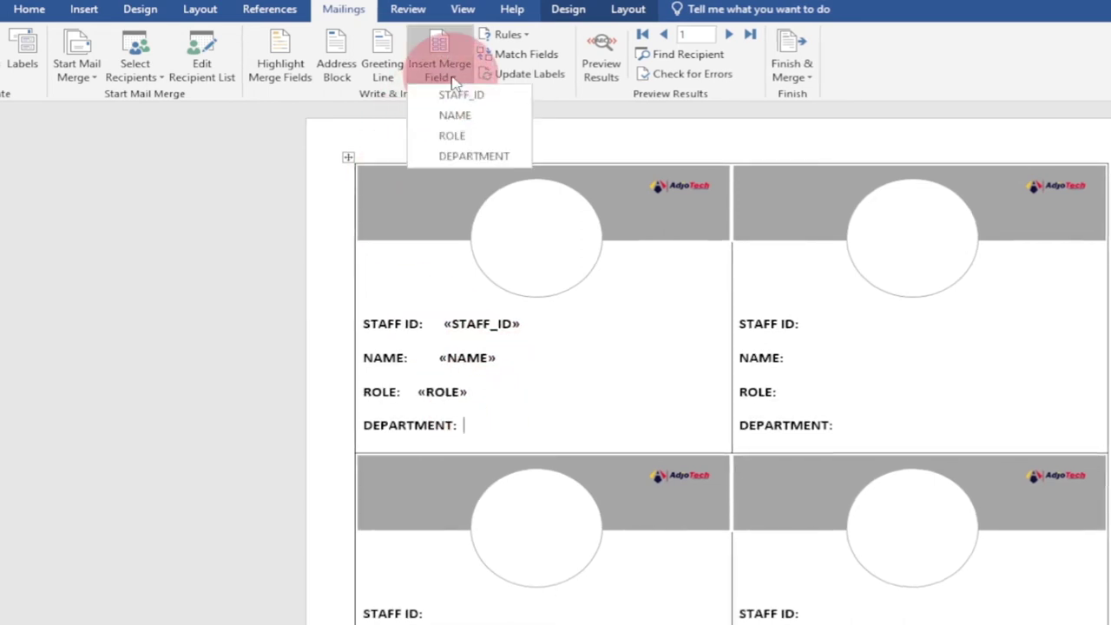
left_click(476, 157)
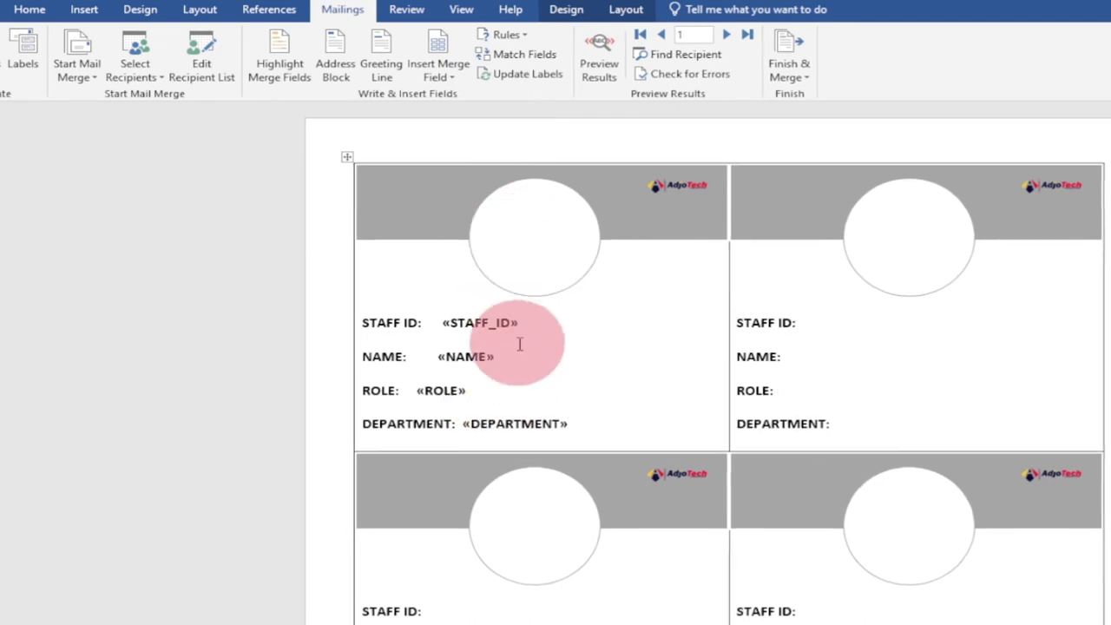
Update the labels to copy the four merge fields to every card and check the cards across both pages.
left_click(537, 81)
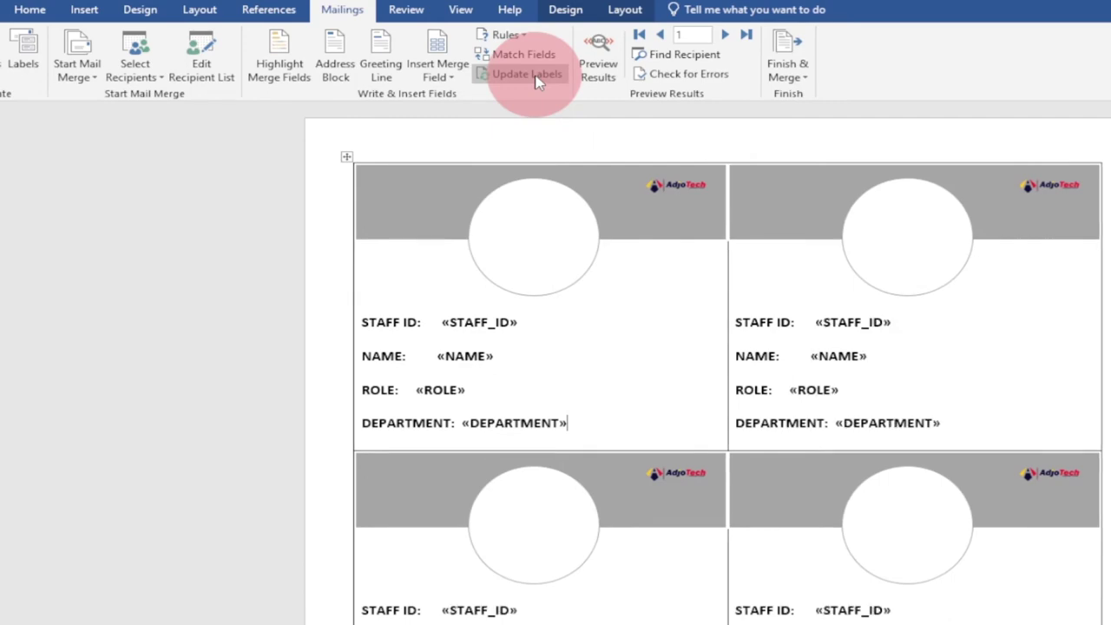
scroll(947, 589, "down", 3)
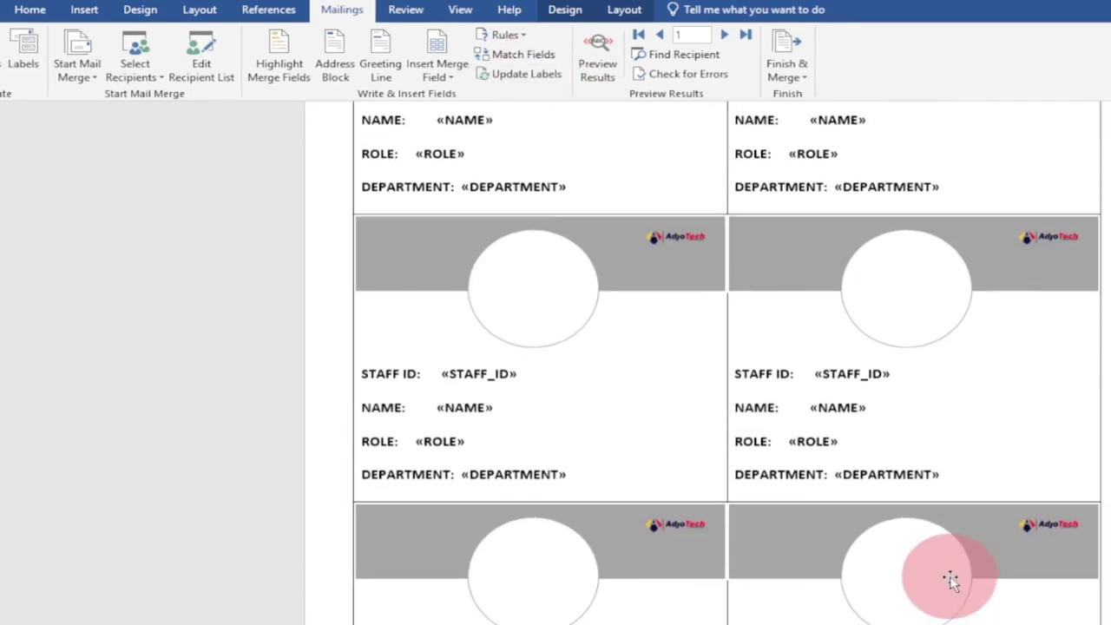
scroll(950, 580, "down", 10)
scroll(956, 575, "down", 10)
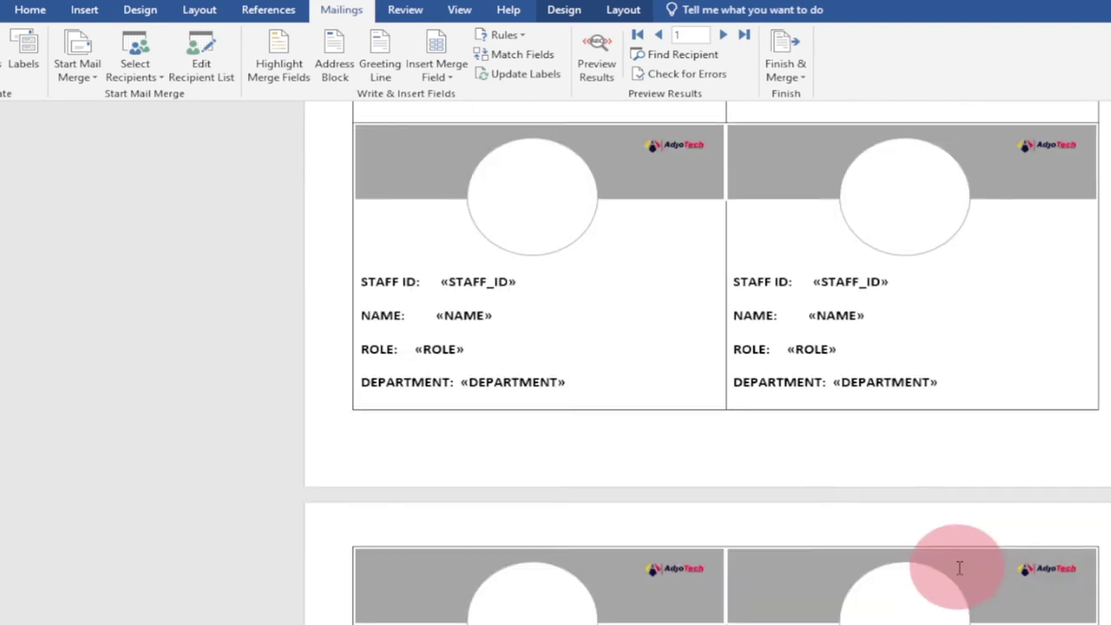
scroll(959, 568, "down", 10)
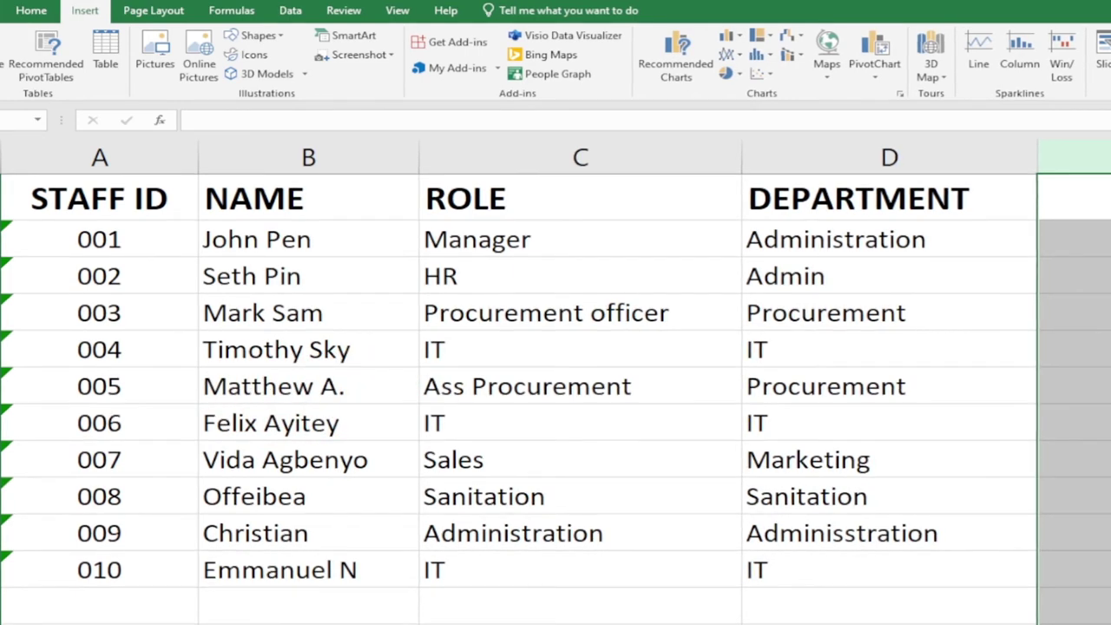
Preview the merge results in Word and compare the filled cards with the Excel staff list through the last card.
key("alt+Tab")
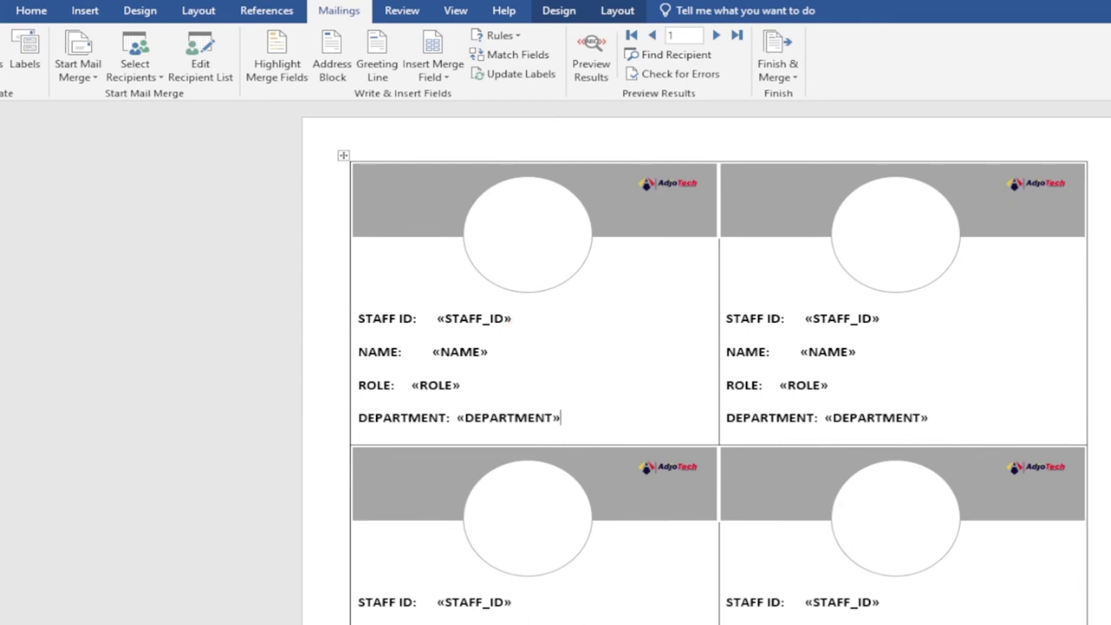
left_click(591, 69)
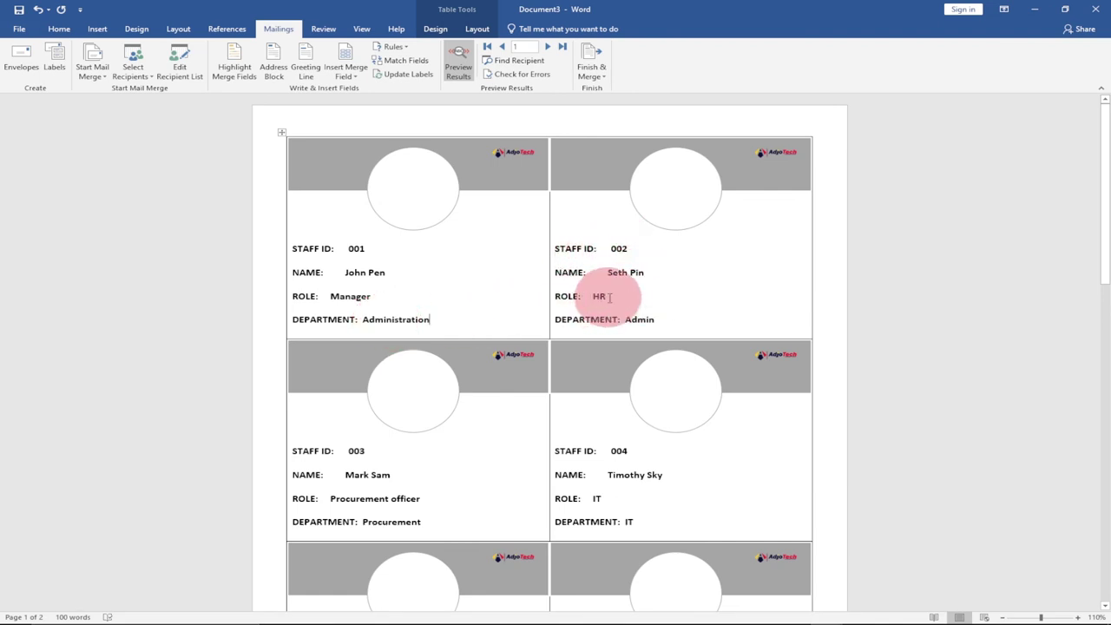
scroll(538, 391, "down", 4)
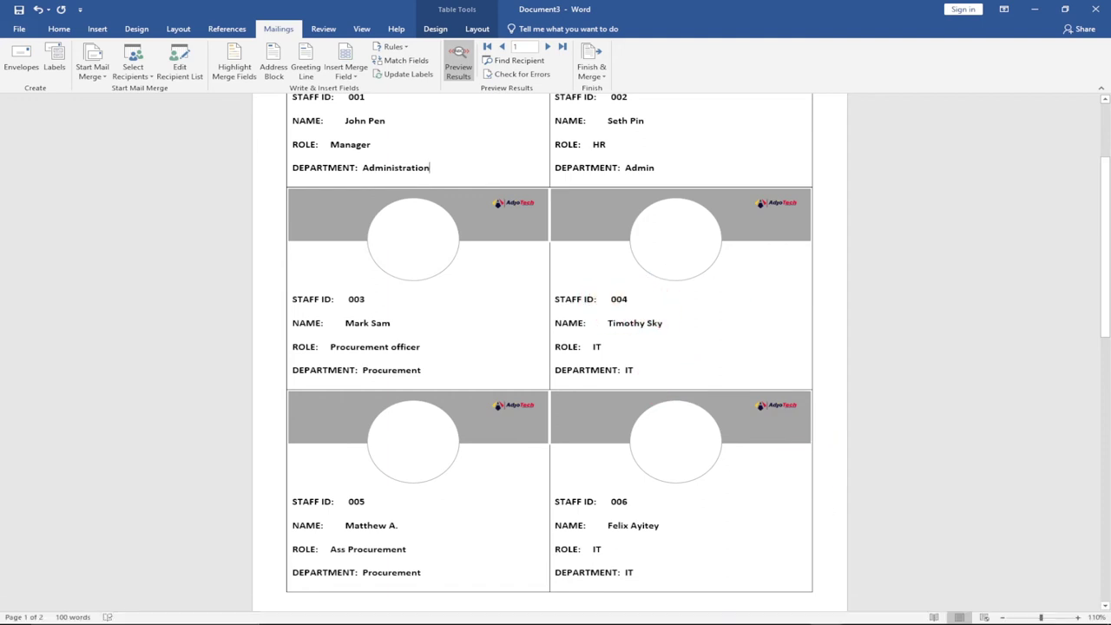
mouse_move(794, 614)
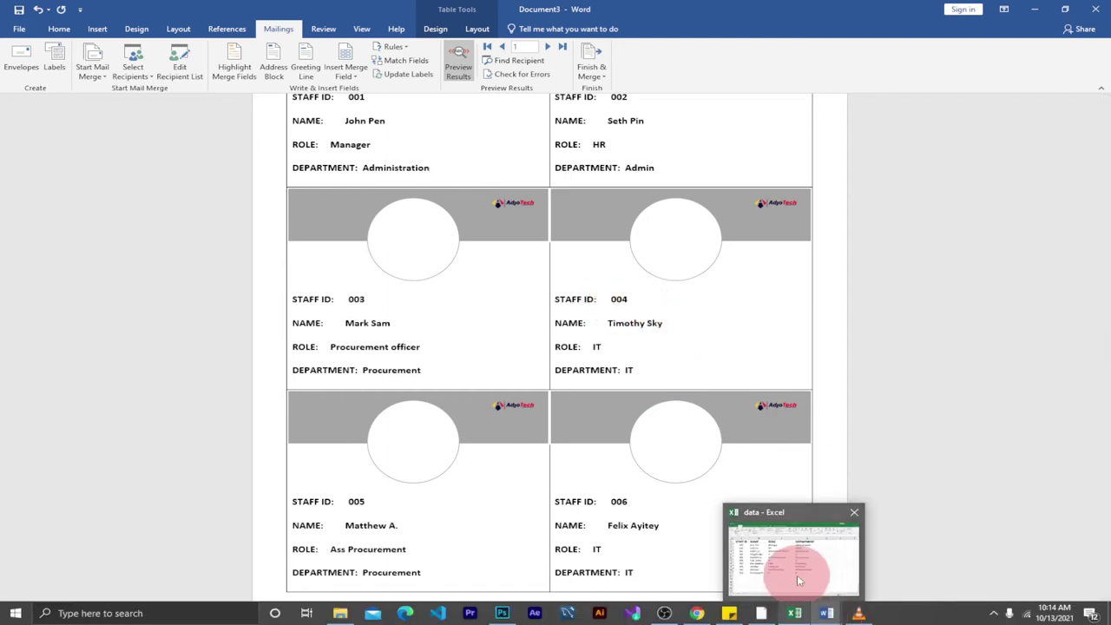
left_click(797, 578)
left_click(798, 580)
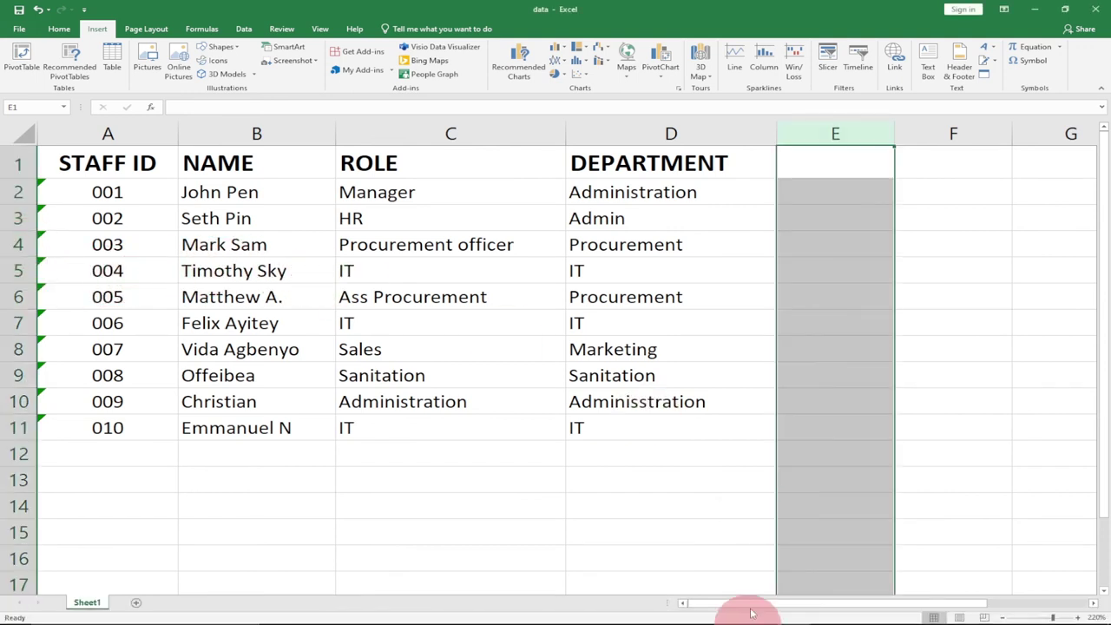
mouse_move(836, 615)
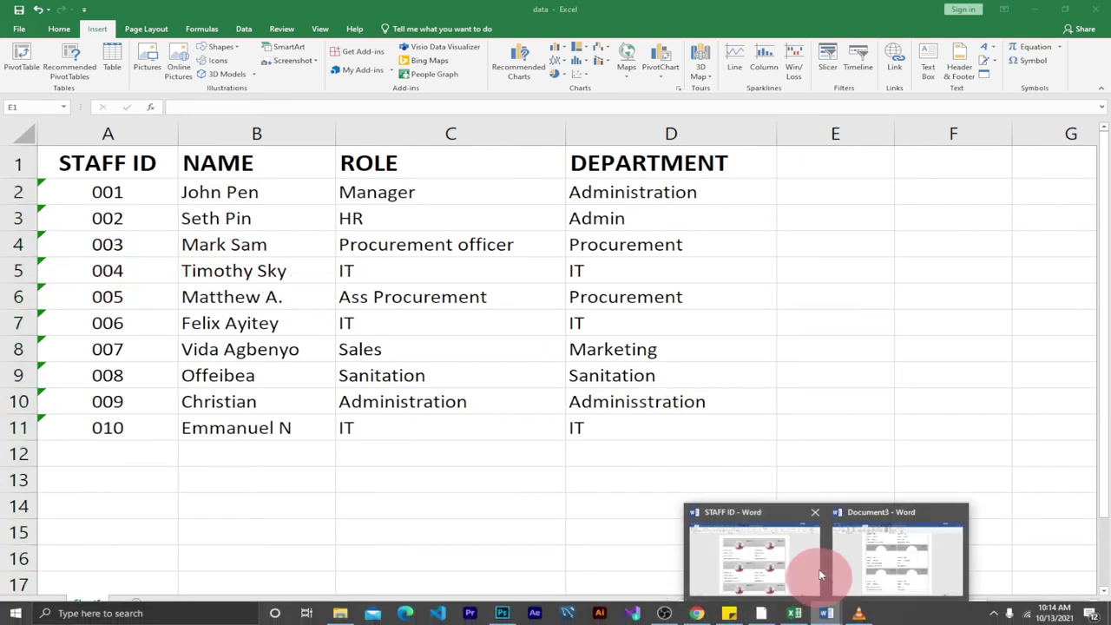
left_click(880, 553)
scroll(598, 421, "down", 14)
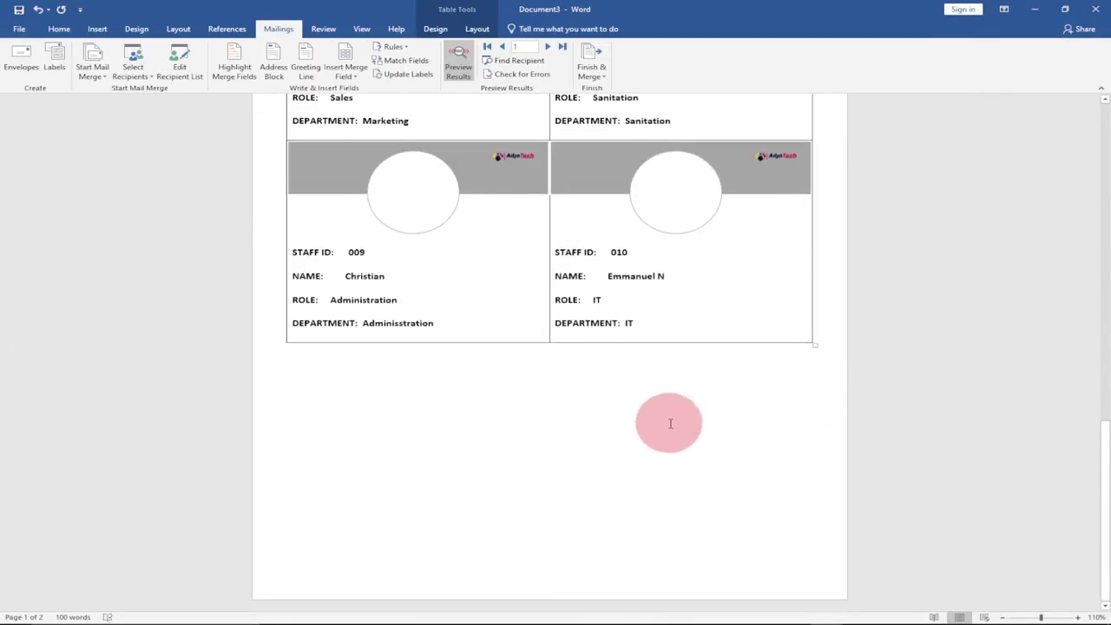
Fill the first card's photo circle with the picture file starting with 127199971 from the portrait photo folder on the Desktop.
scroll(668, 425, "up", 10)
scroll(665, 416, "up", 10)
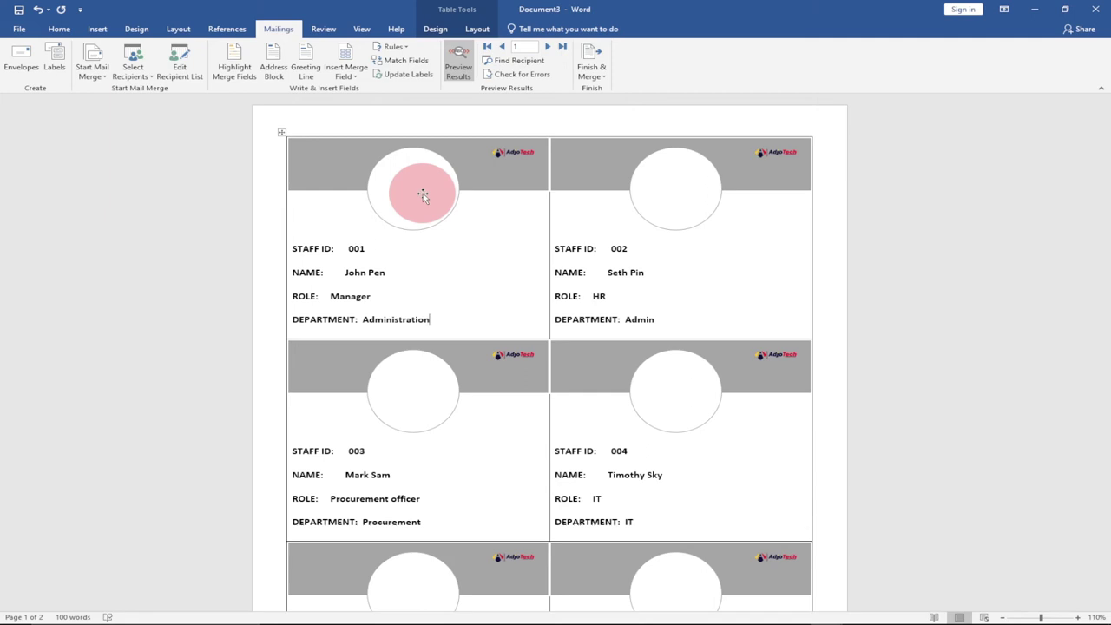
left_click(404, 177)
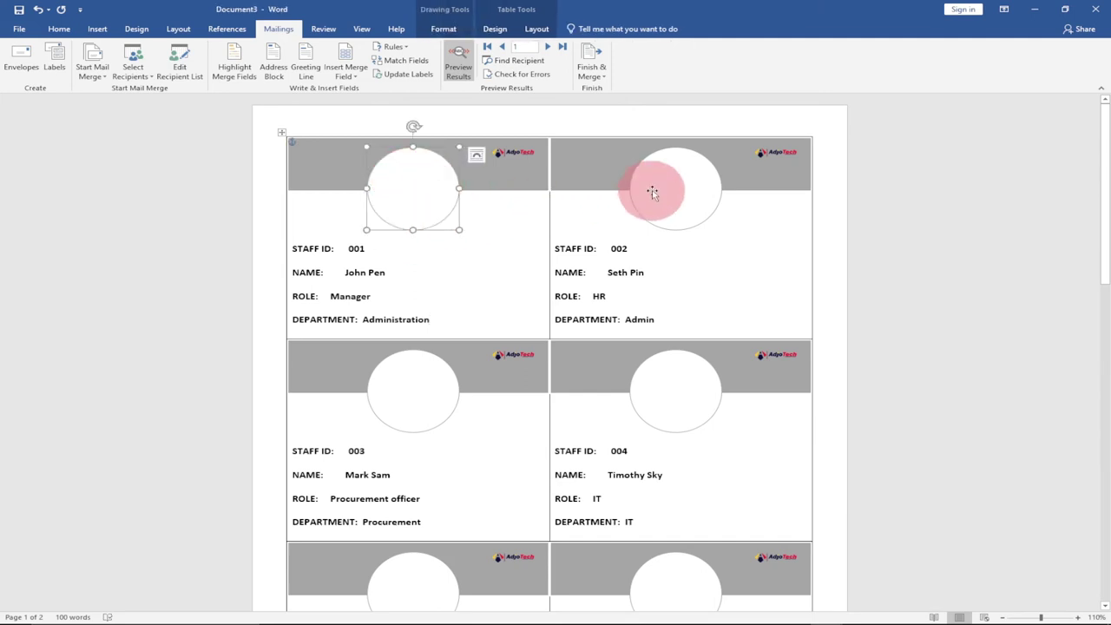
left_click(448, 30)
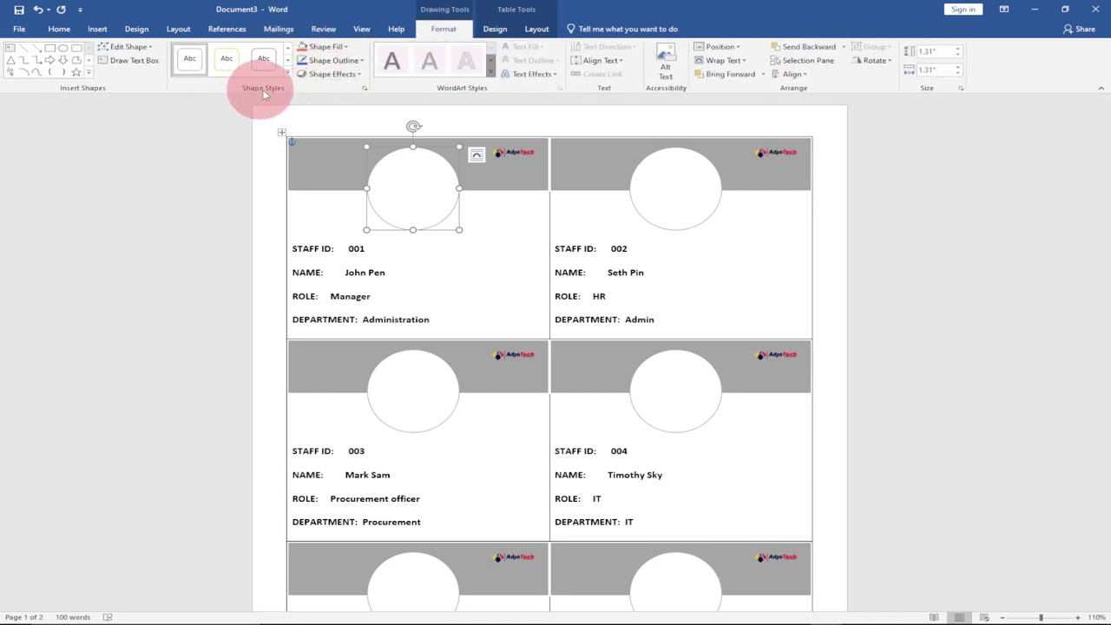
left_click(345, 48)
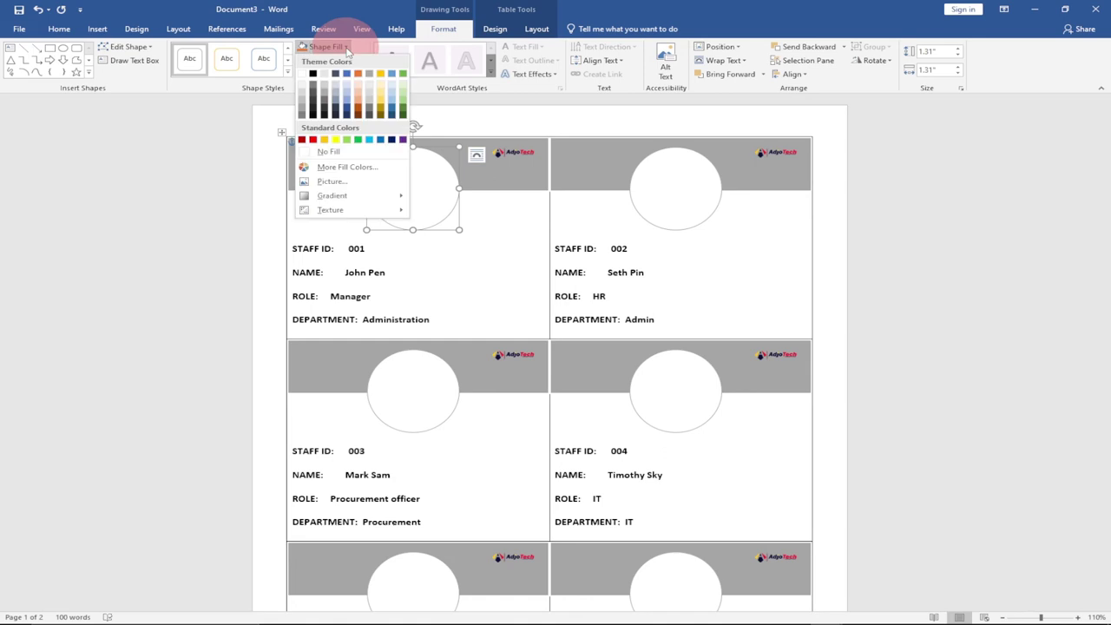
left_click(349, 184)
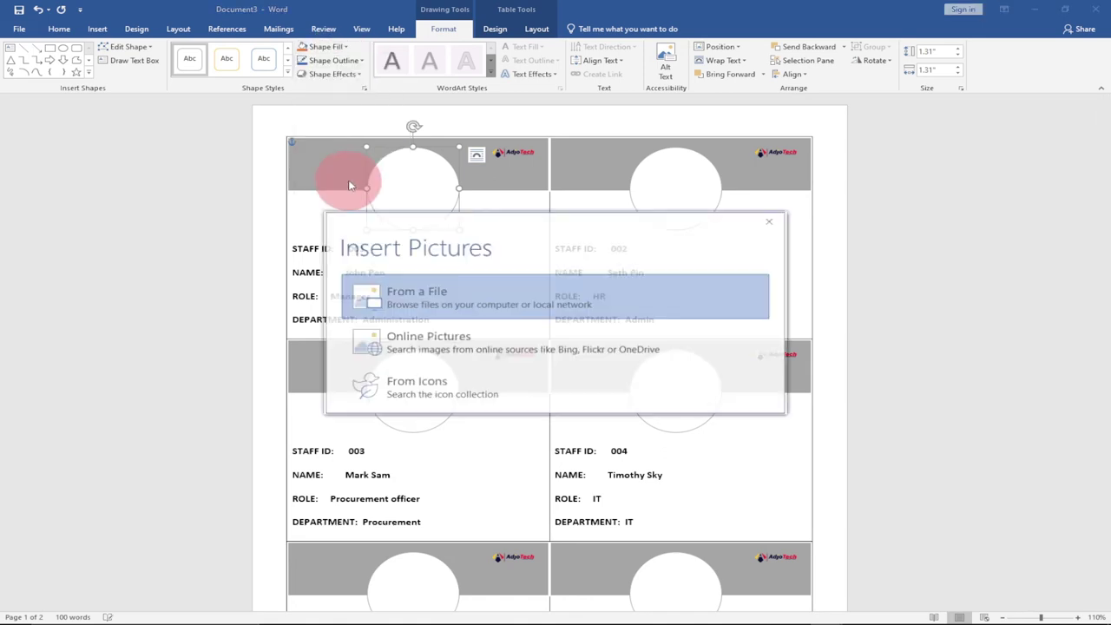
left_click(441, 301)
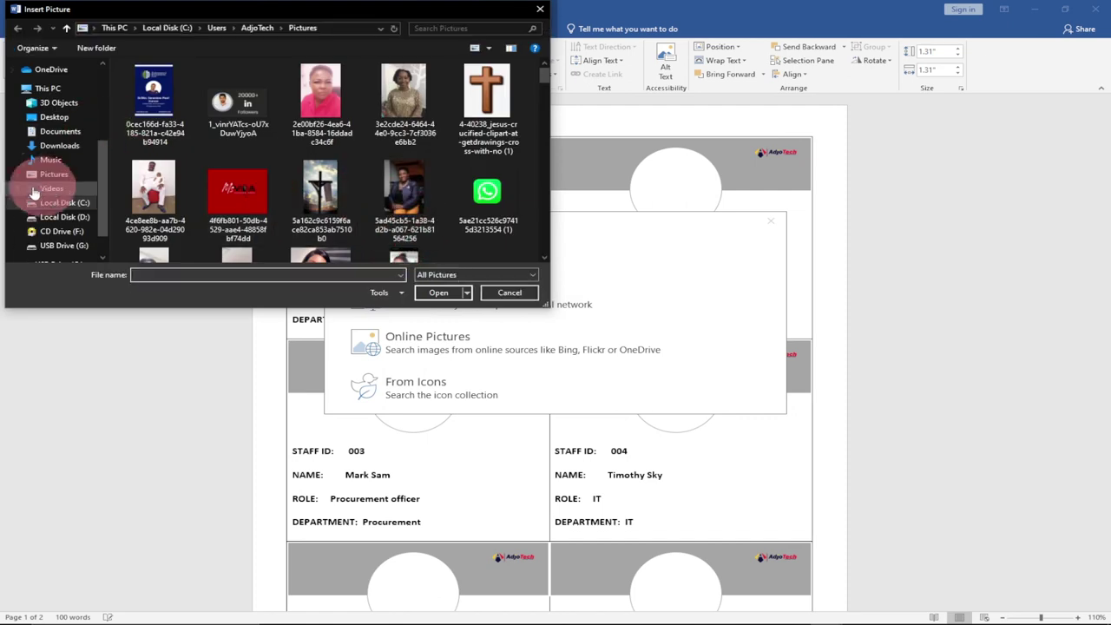
left_click(55, 118)
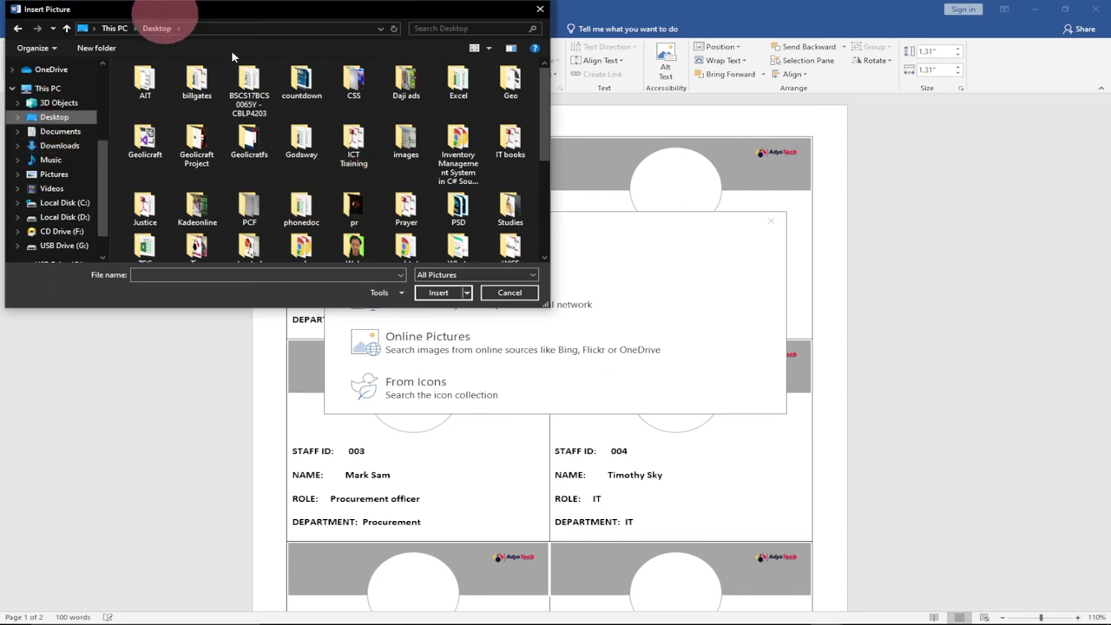
scroll(346, 147, "down", 3)
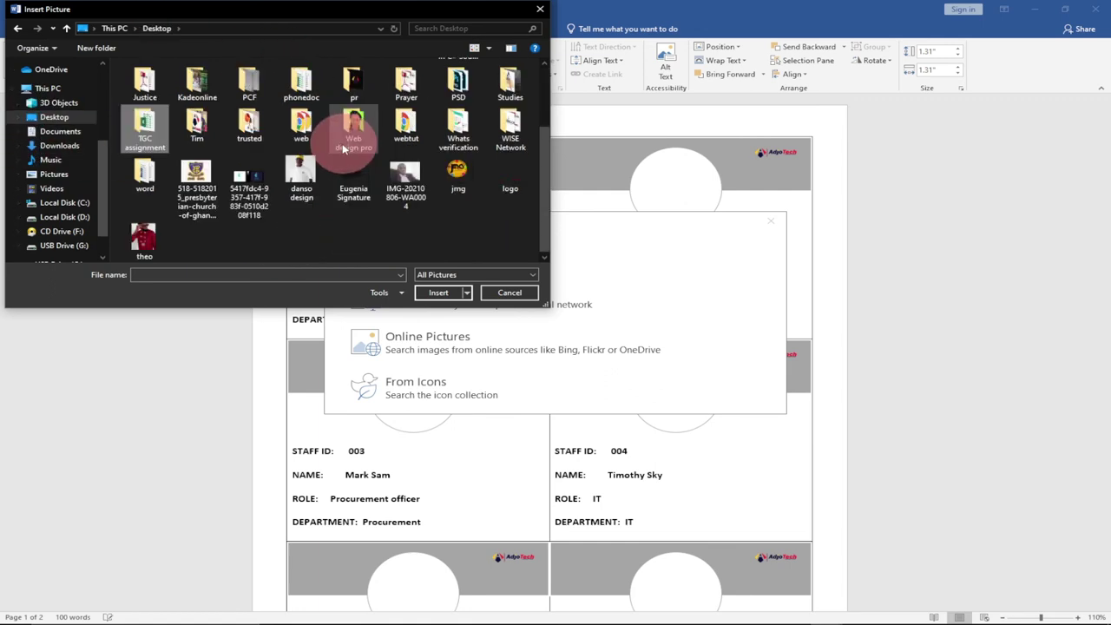
double_click(197, 121)
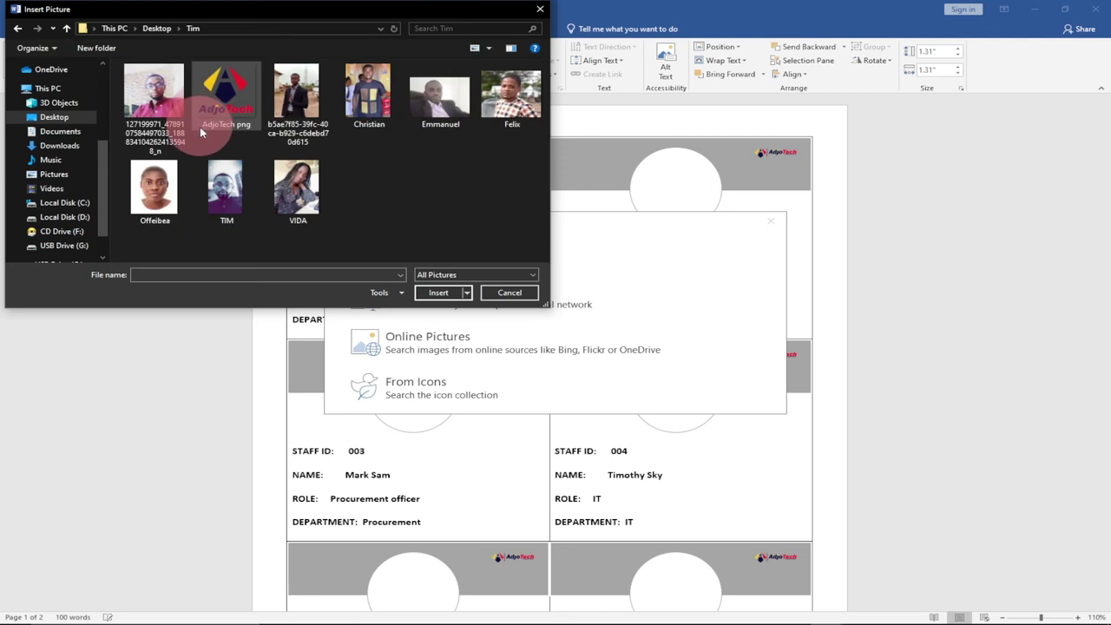
double_click(167, 105)
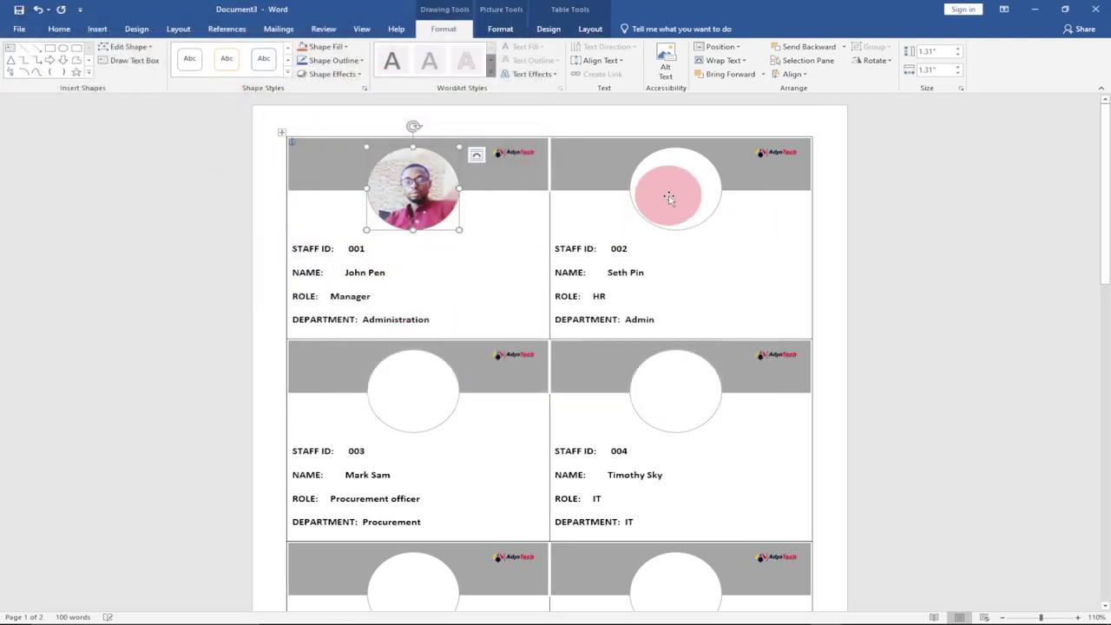
Fill the second card's photo circle with a portrait picture from the same photo folder.
left_click(668, 198)
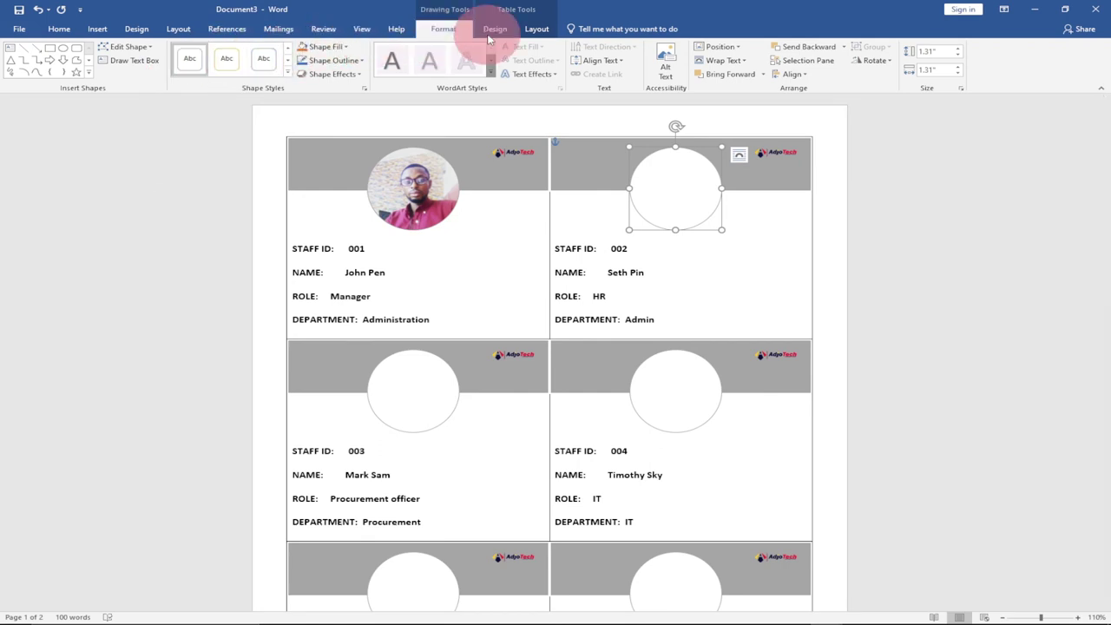
left_click(345, 46)
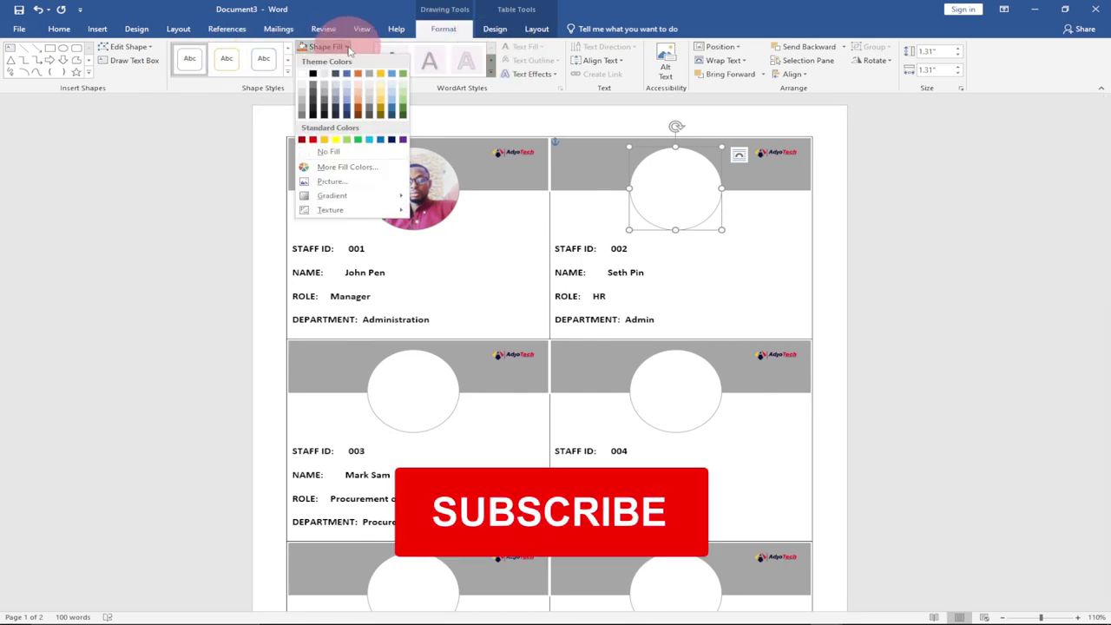
left_click(337, 182)
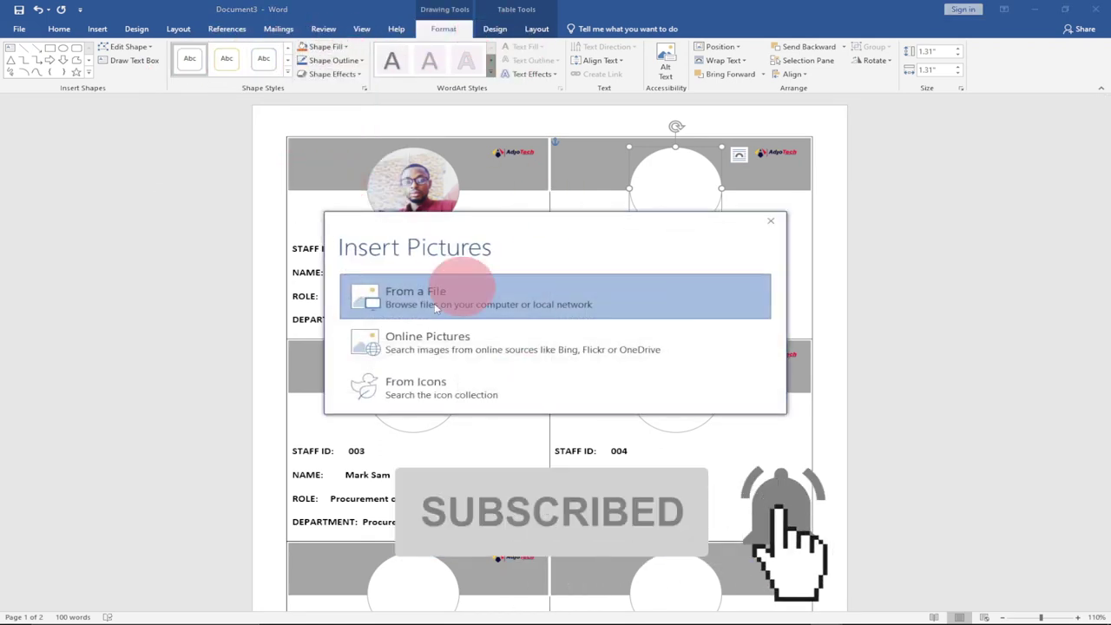
left_click(417, 298)
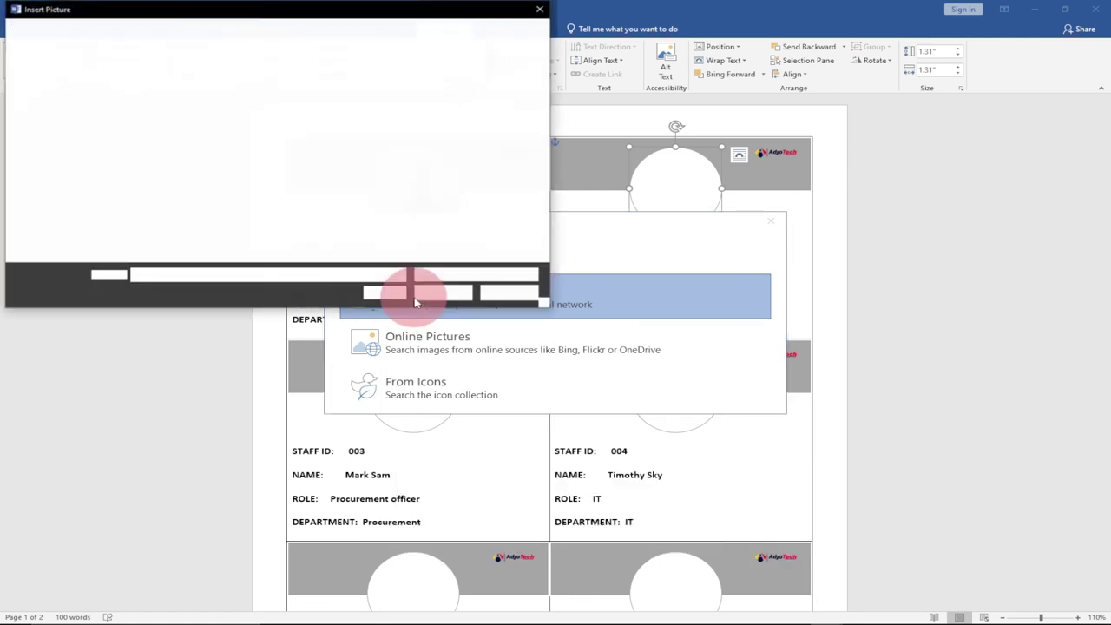
left_click(165, 109)
double_click(172, 117)
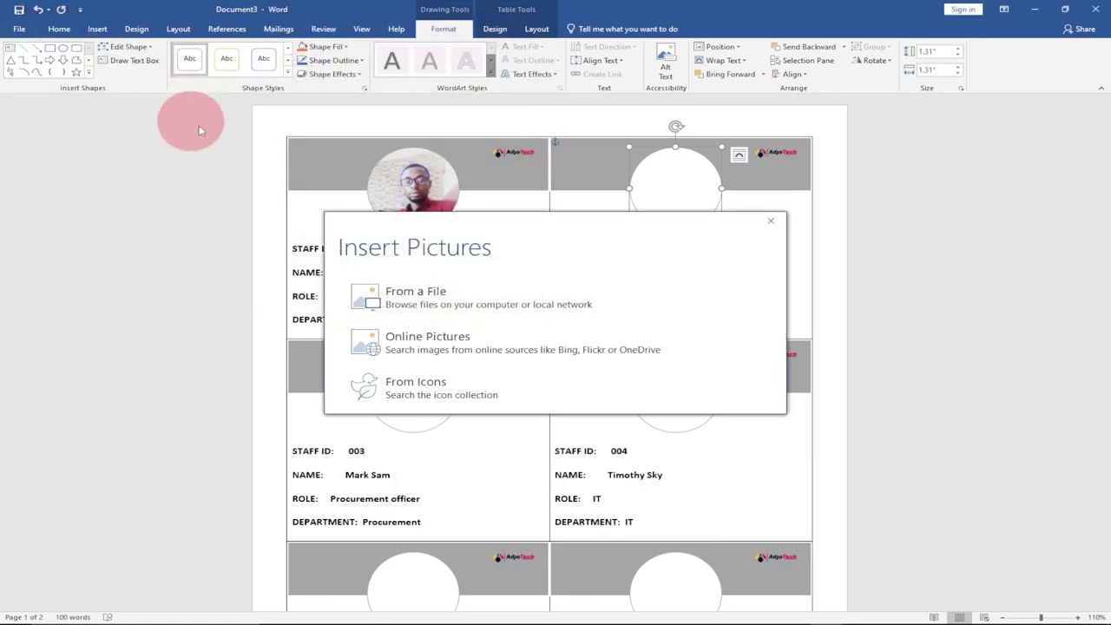
Fill the third card's photo circle with the picture file starting with 127199971.
scroll(588, 411, "down", 3)
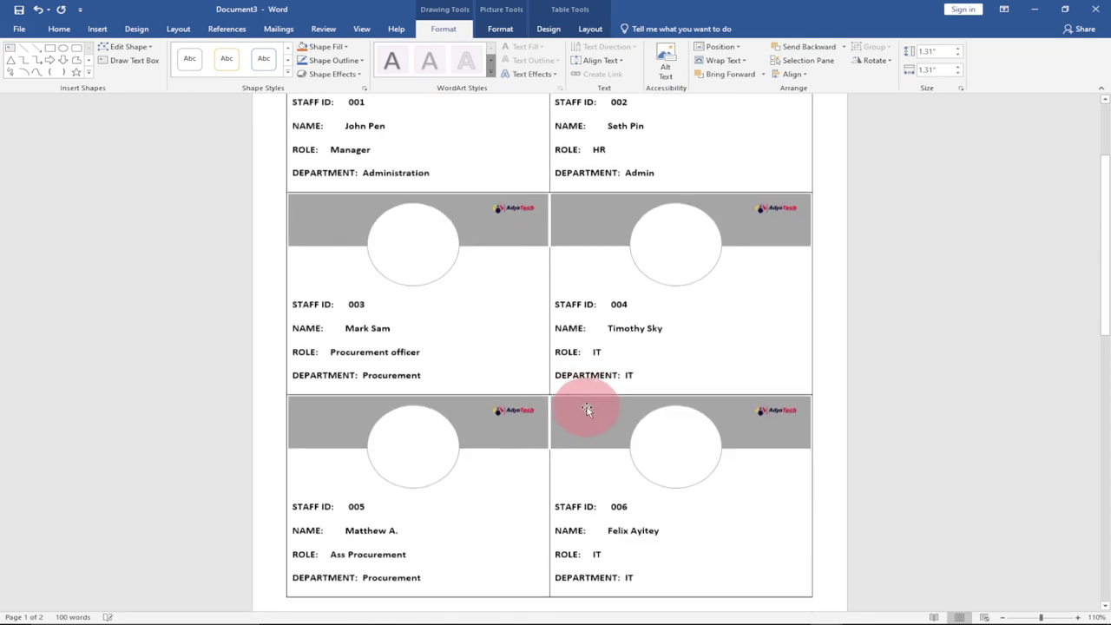
left_click(344, 48)
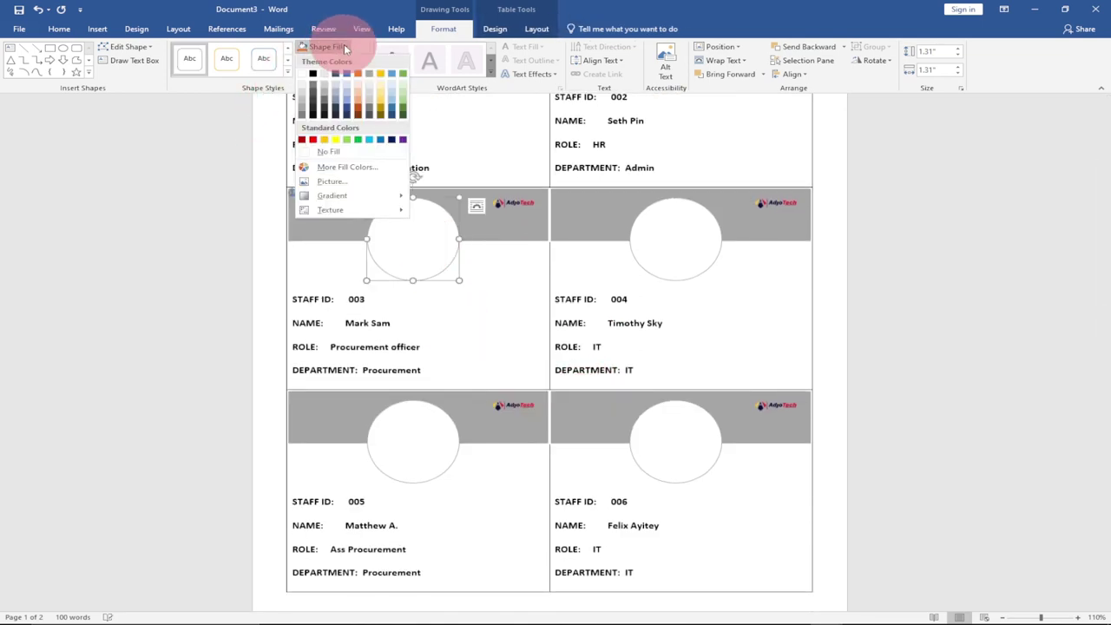
left_click(351, 182)
left_click(479, 298)
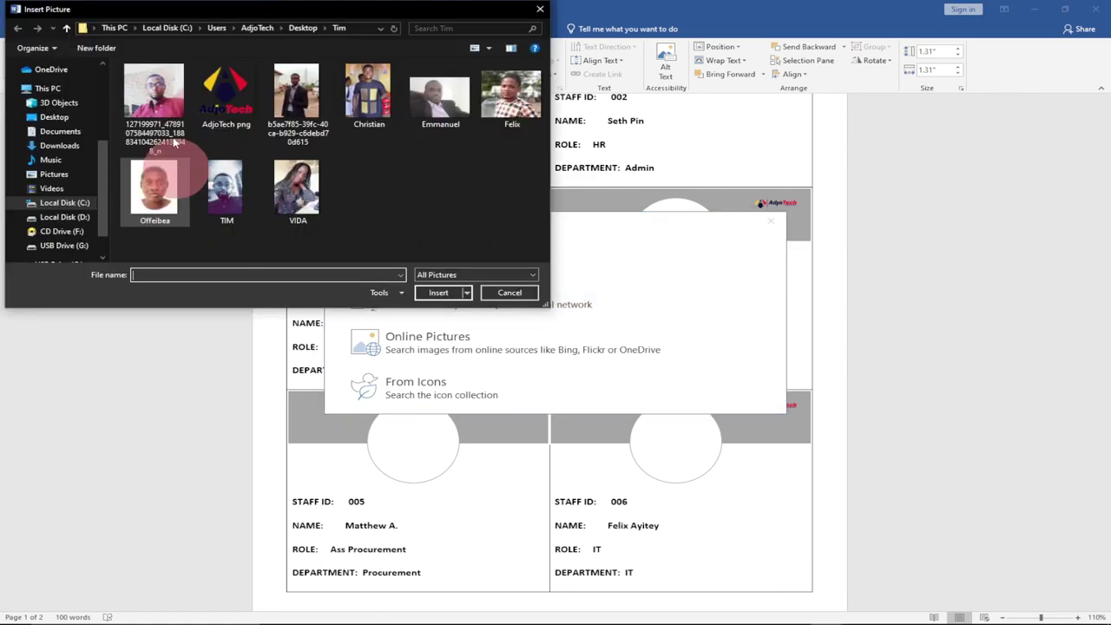
double_click(154, 90)
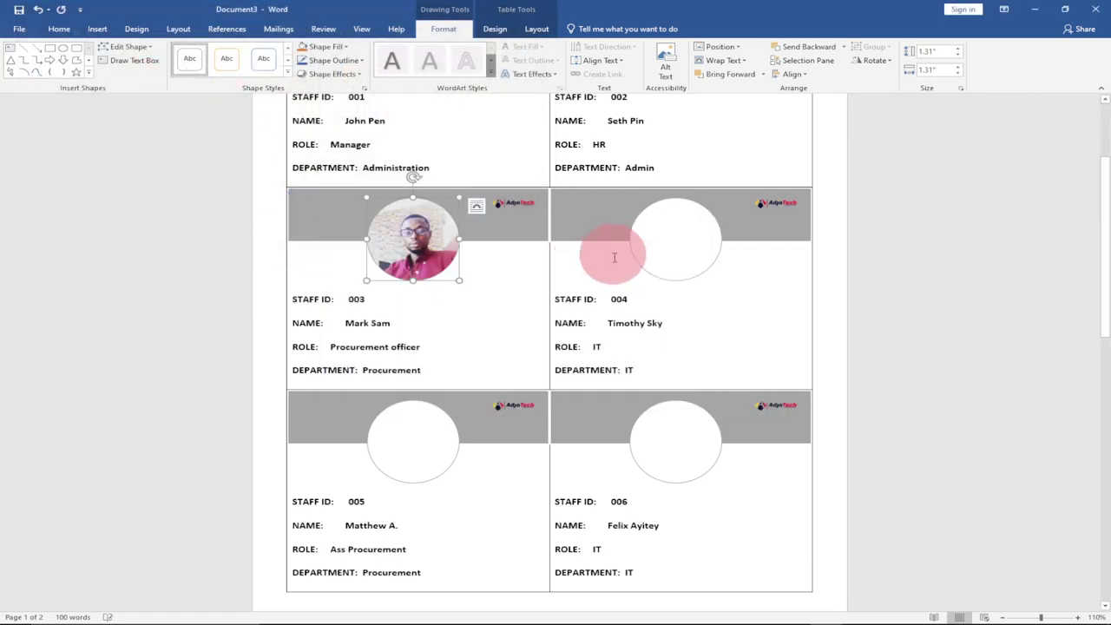
Fill the fourth card's photo circle with the same portrait picture file, starting with 127199971.
left_click(680, 254)
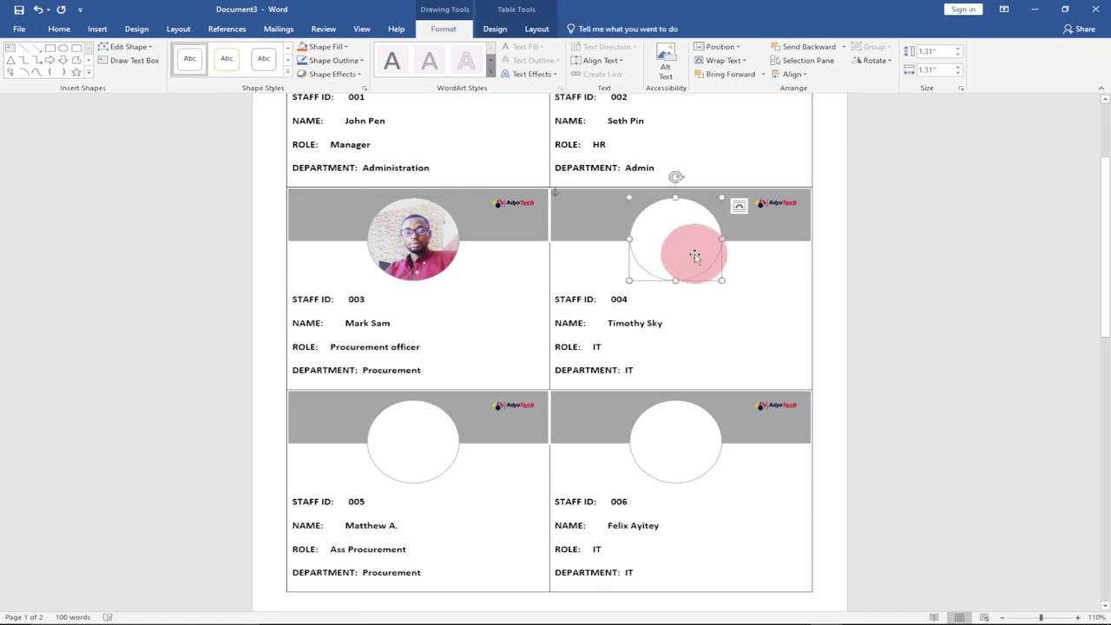
left_click(347, 47)
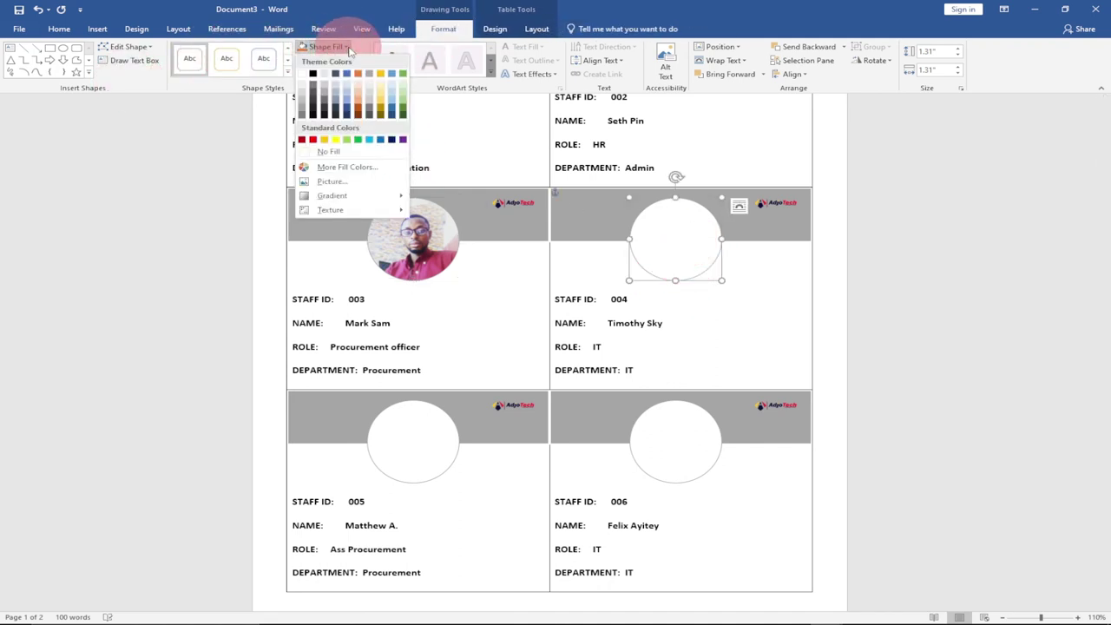
left_click(333, 181)
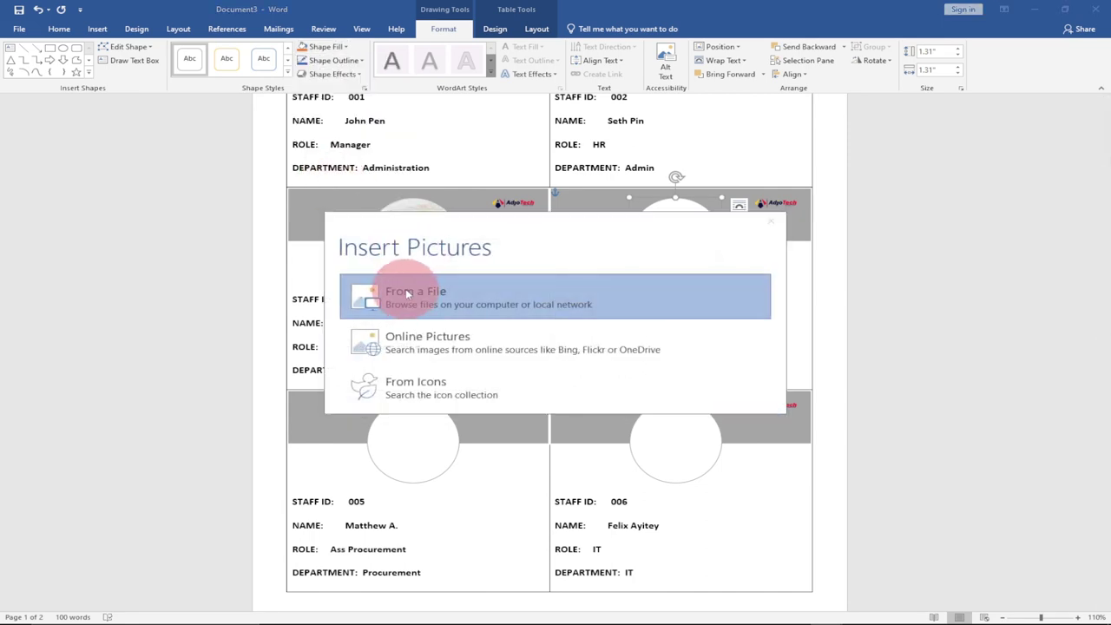
left_click(404, 290)
left_click(149, 106)
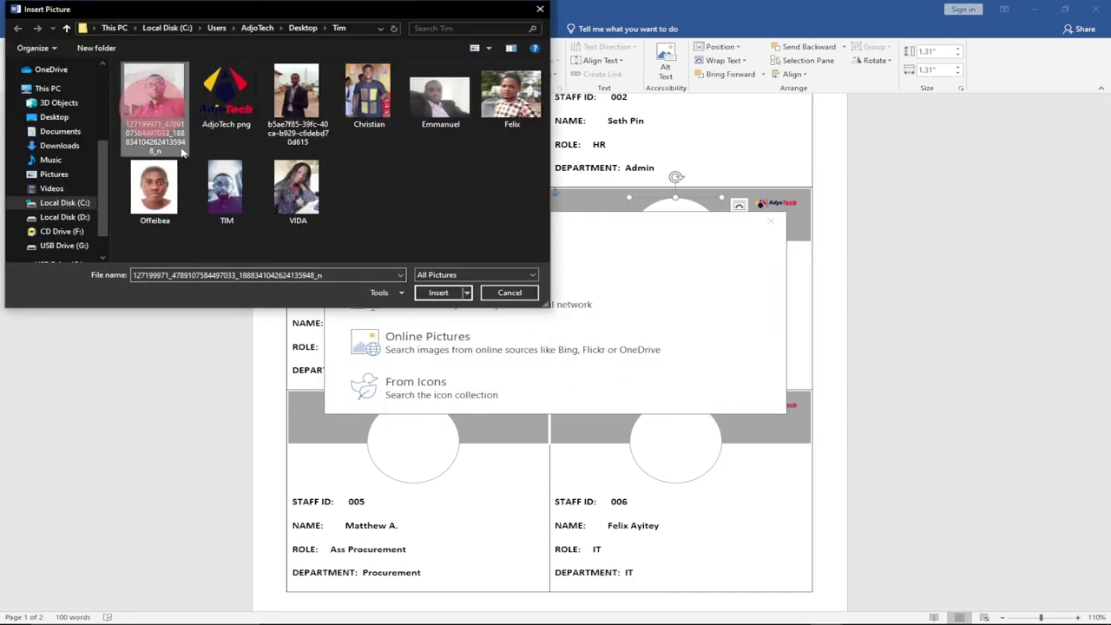
left_click(434, 293)
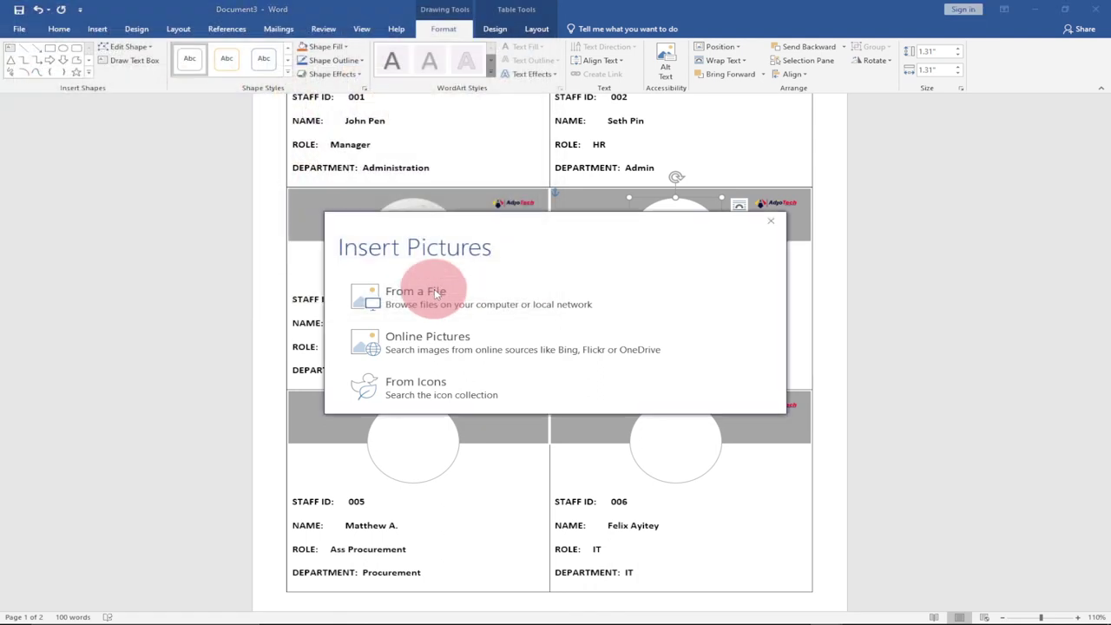
Fill the fifth card's photo circle, in the last row of page one, with the picture file starting with 127199971.
scroll(516, 372, "down", 4)
left_click(434, 260)
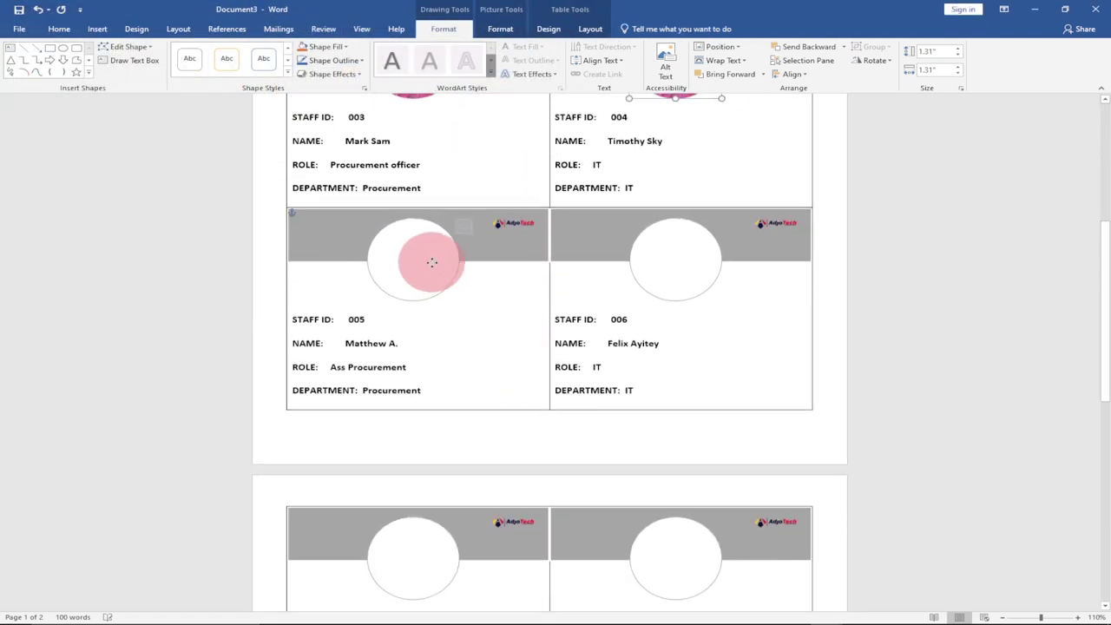
left_click(350, 46)
left_click(347, 183)
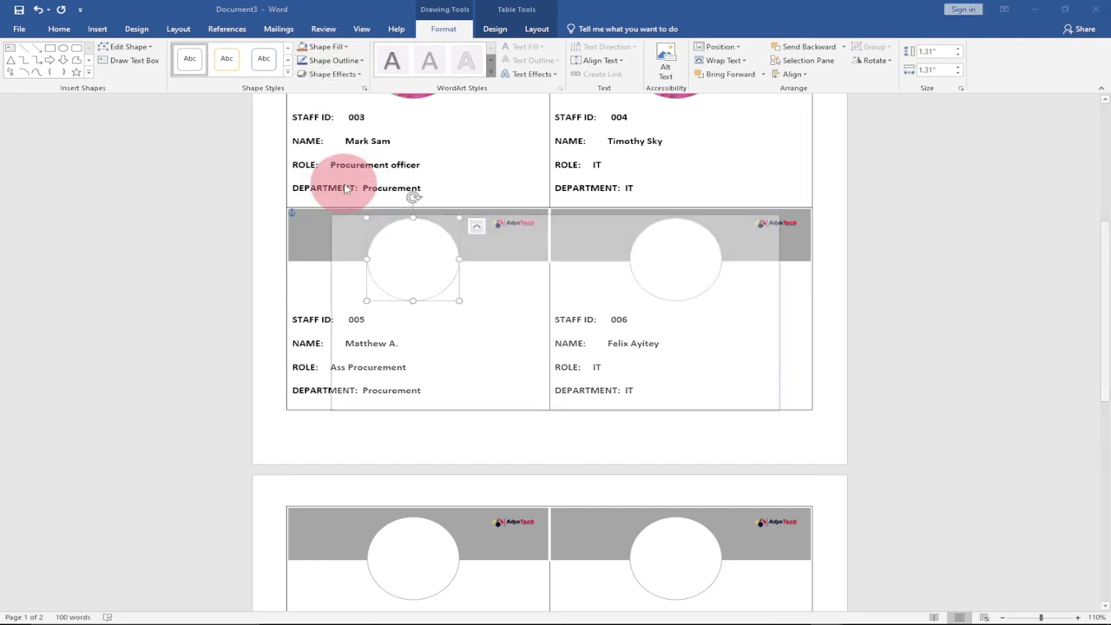
left_click(436, 295)
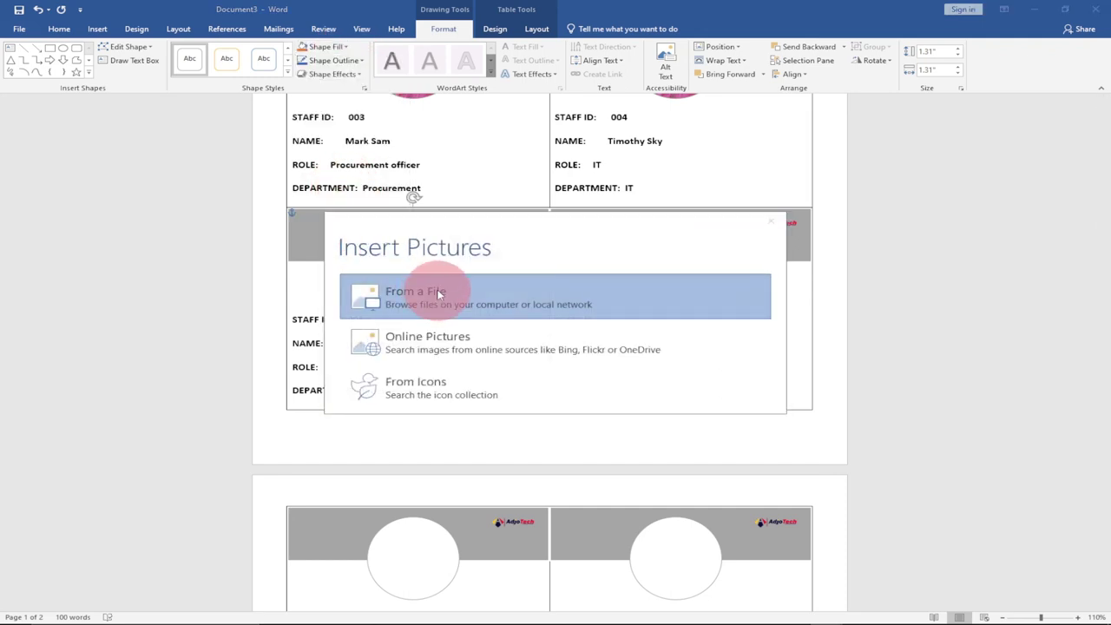
left_click(178, 117)
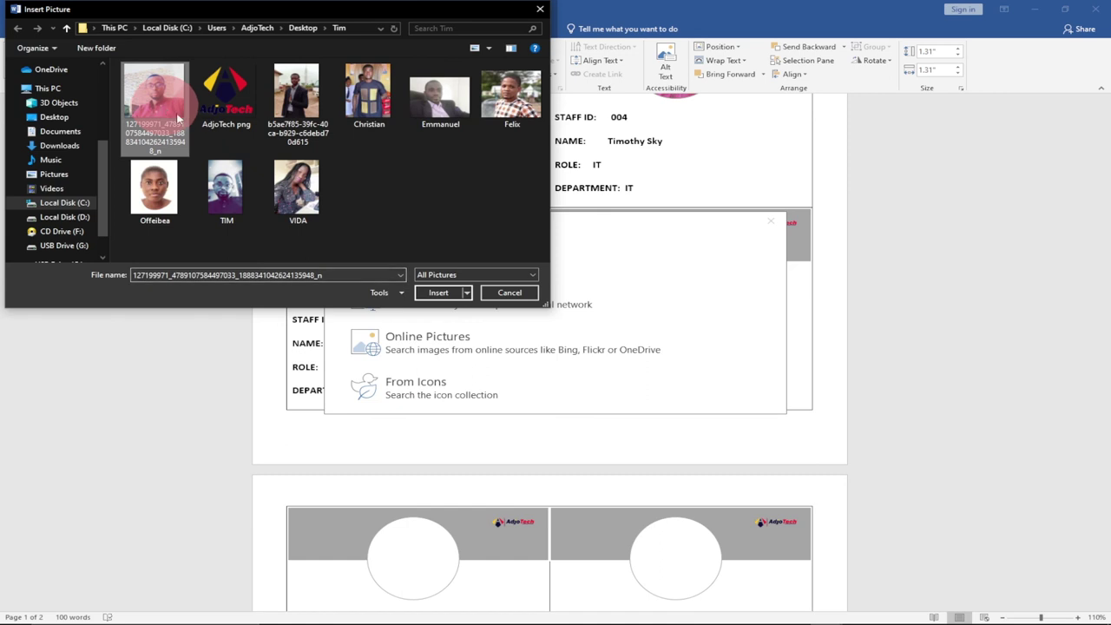
left_click(439, 292)
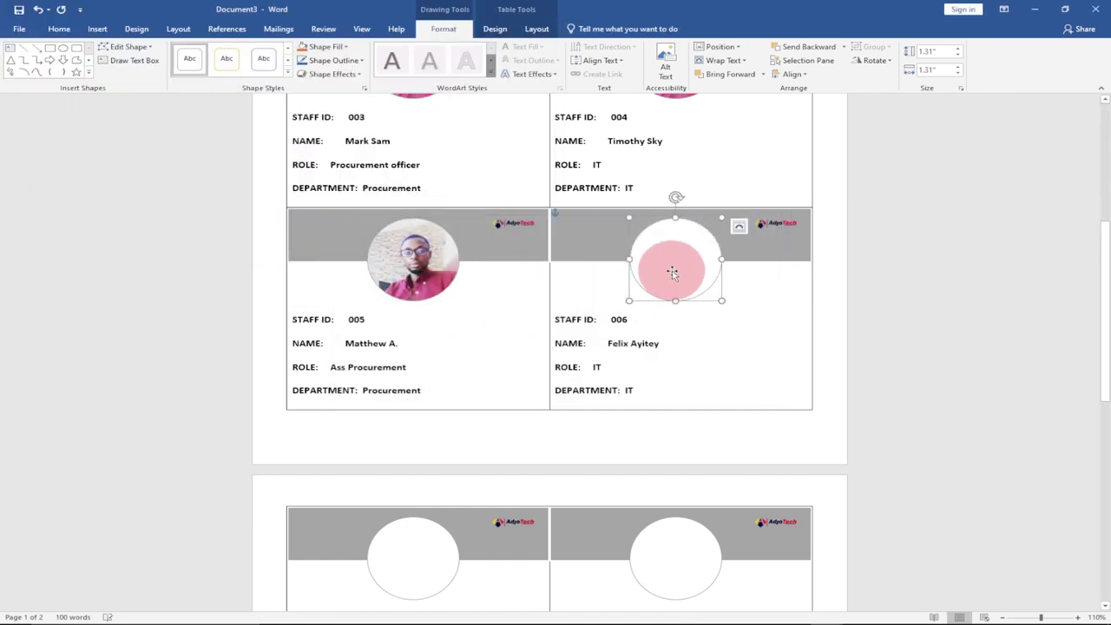
Fill the sixth card's photo circle with the picture file named after that card's staff member.
left_click(326, 46)
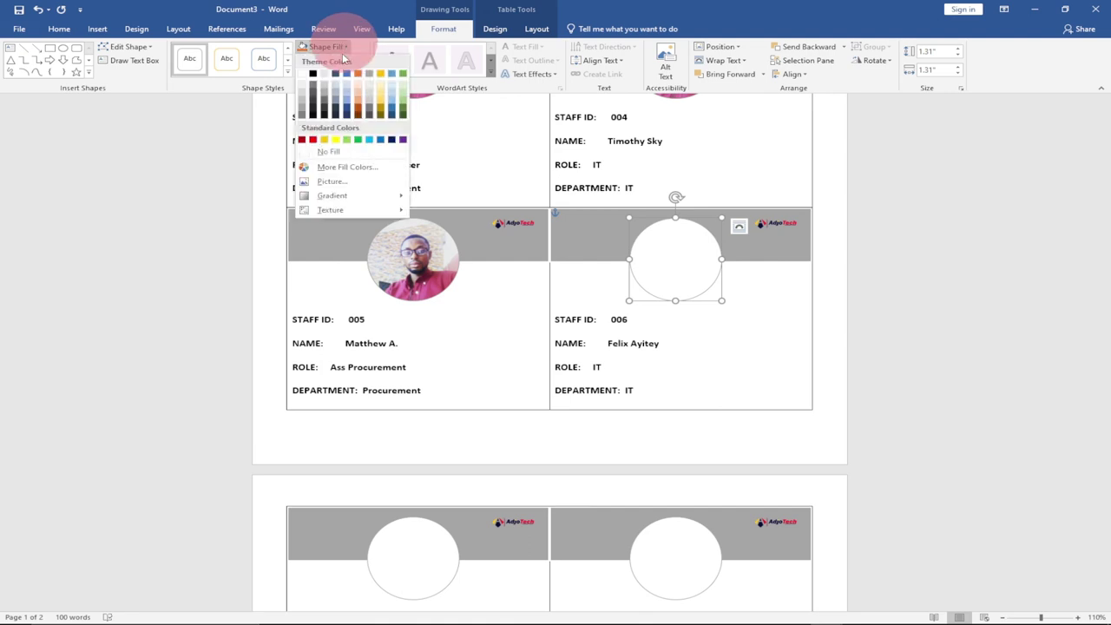
left_click(343, 185)
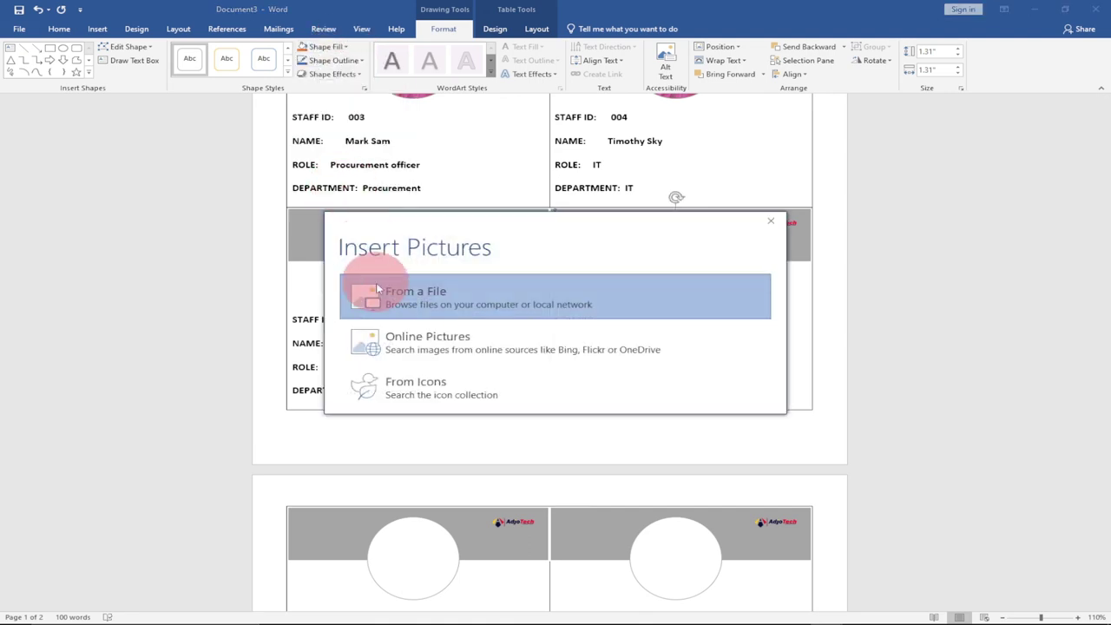
left_click(419, 296)
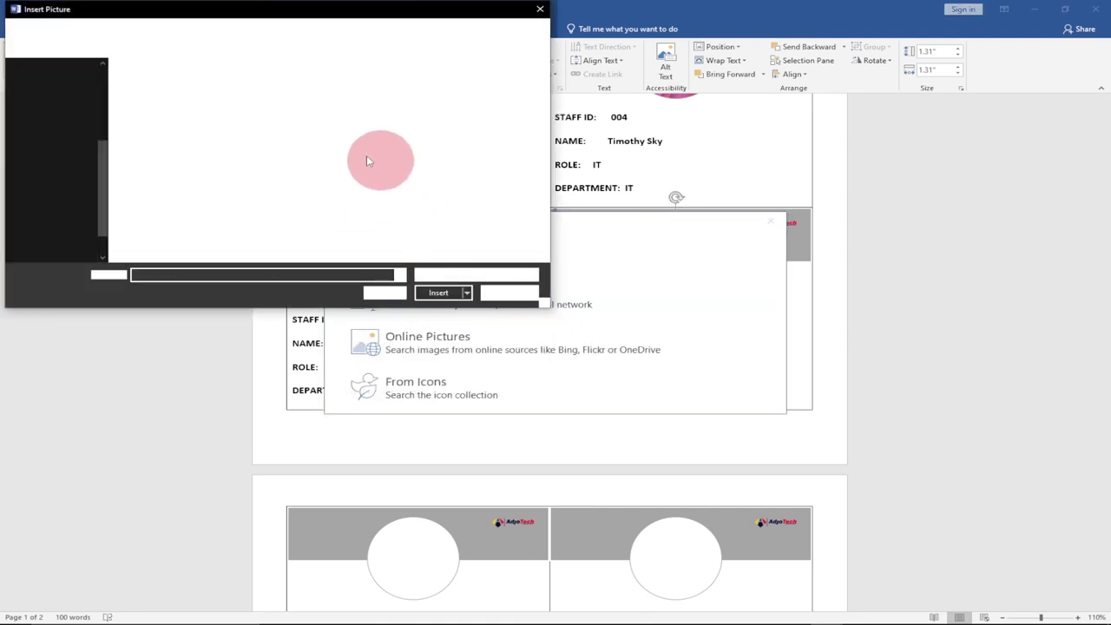
left_click(442, 293)
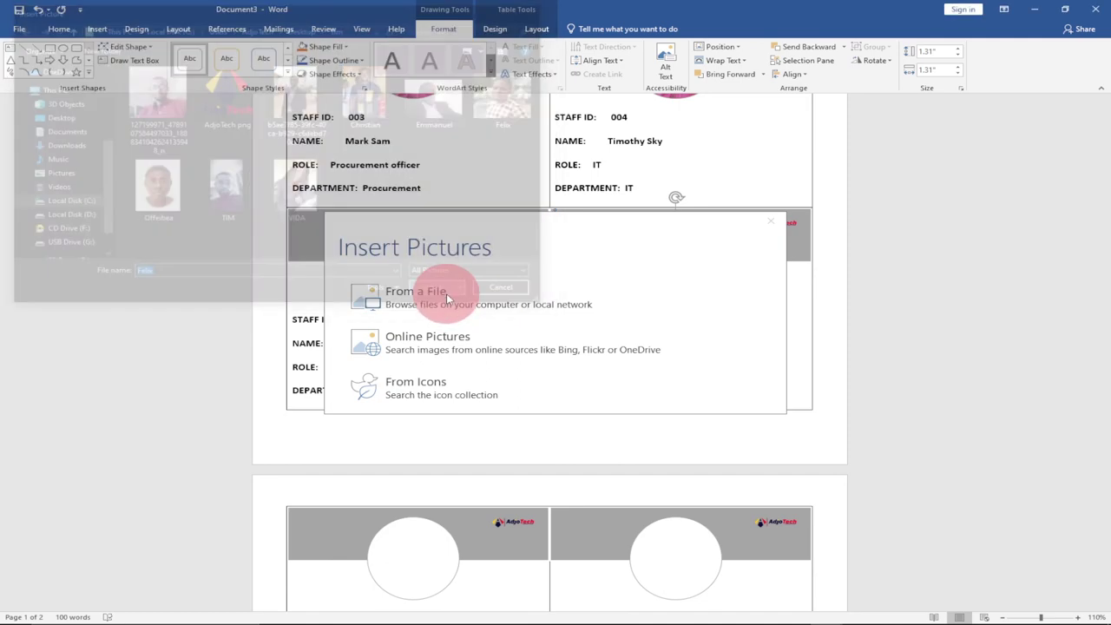
Fill the seventh card's photo circle, the first on page two, with the picture file named after that card's staff member.
scroll(575, 342, "down", 7)
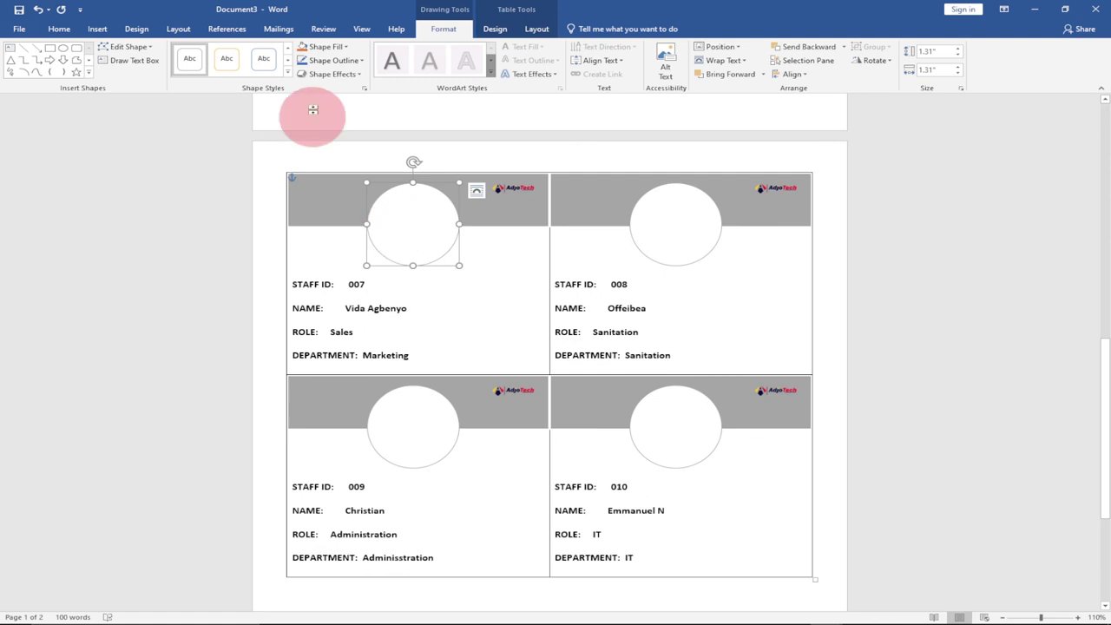
left_click(346, 49)
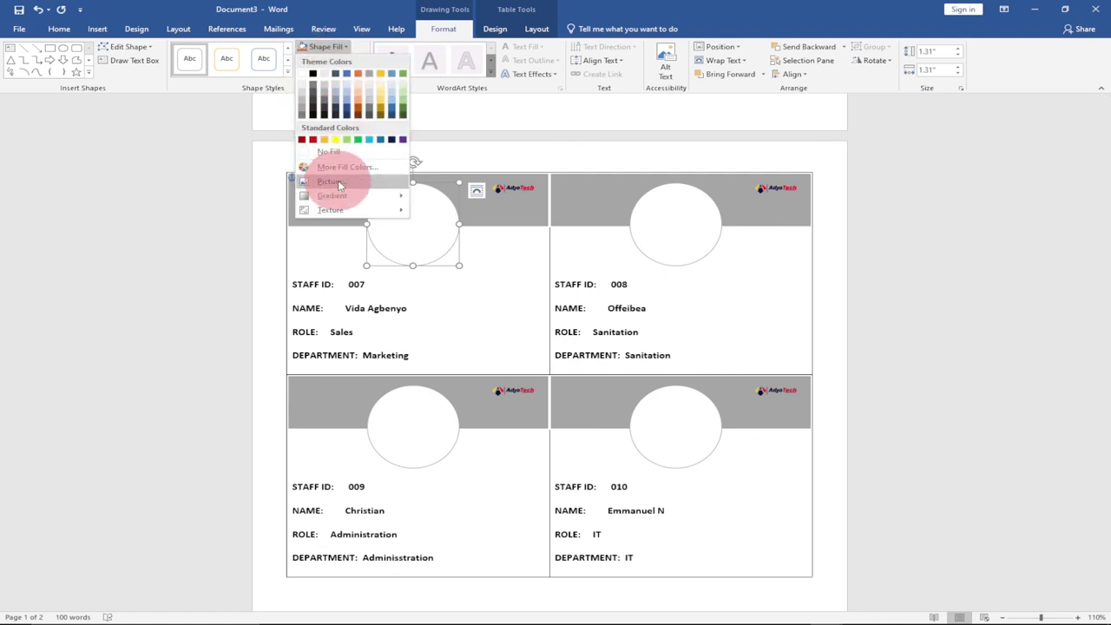
left_click(339, 182)
left_click(415, 301)
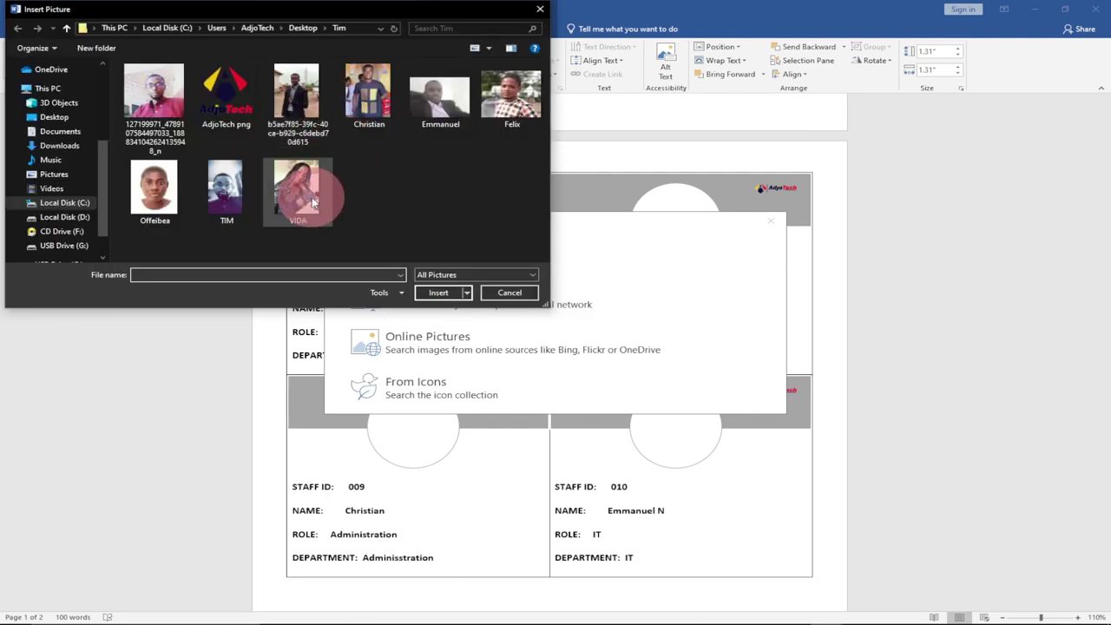
double_click(308, 197)
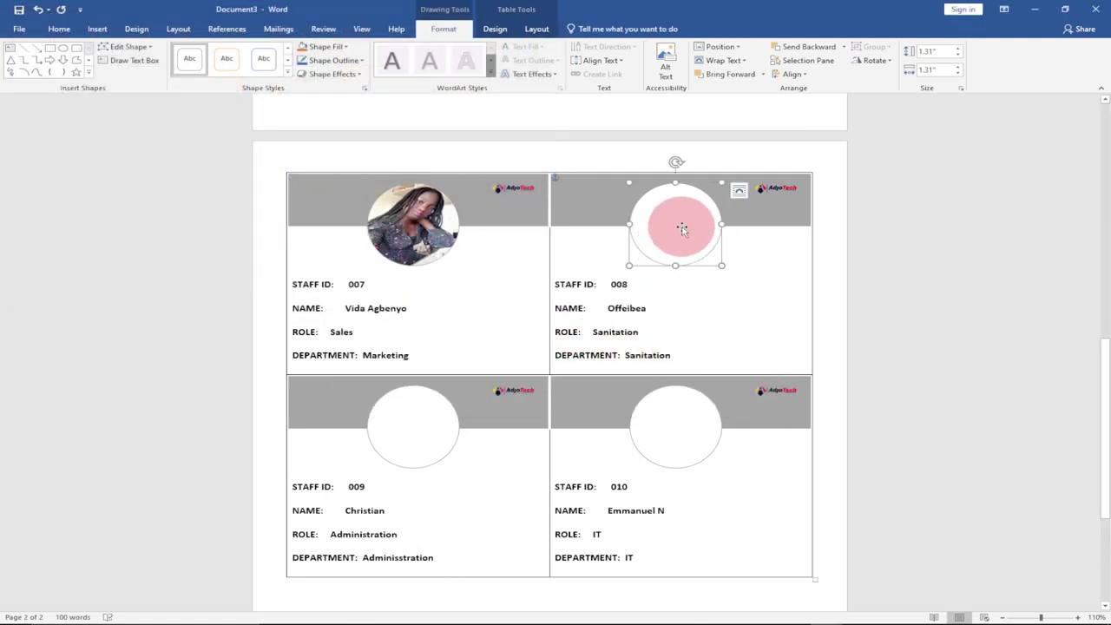
Fill the eighth card's photo circle, for the Sanitation department, with the picture file matching the staff member's name.
left_click(347, 49)
left_click(347, 178)
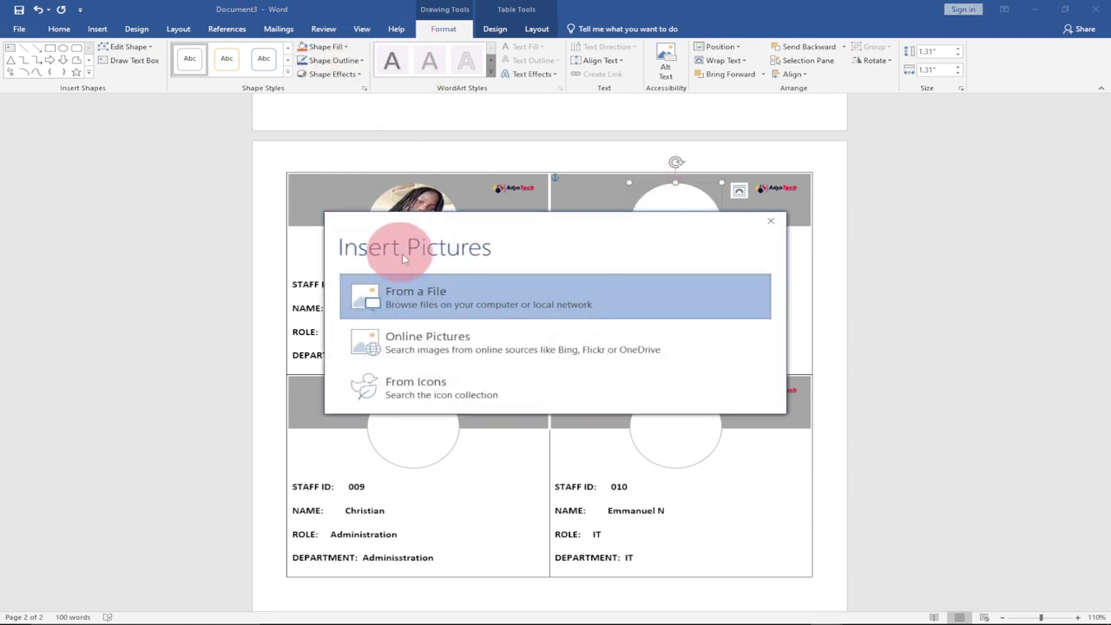
left_click(433, 300)
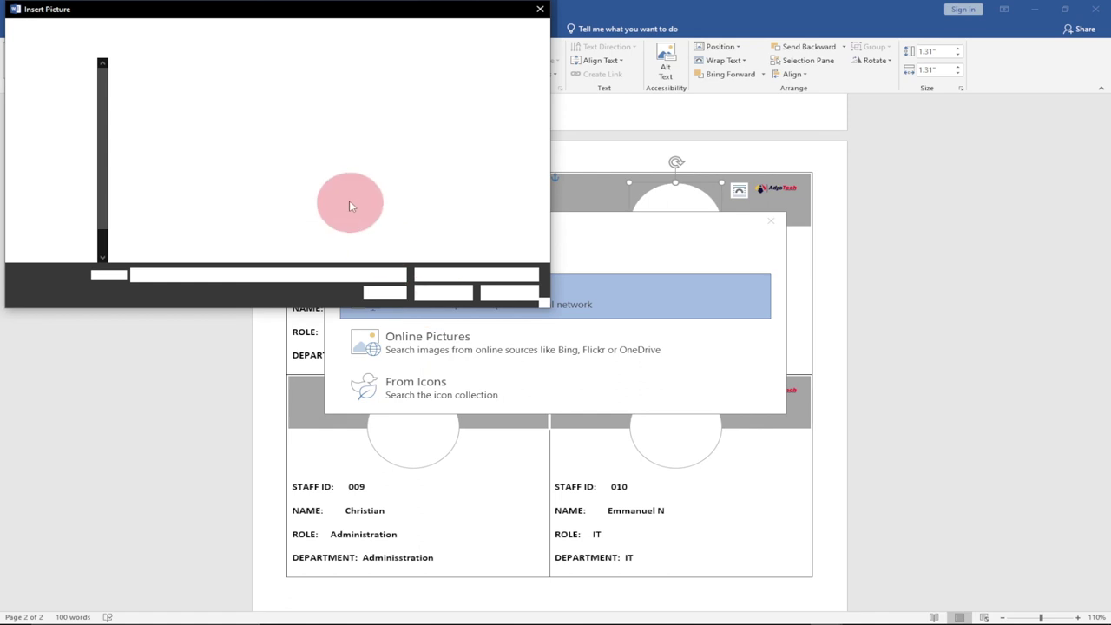
double_click(155, 192)
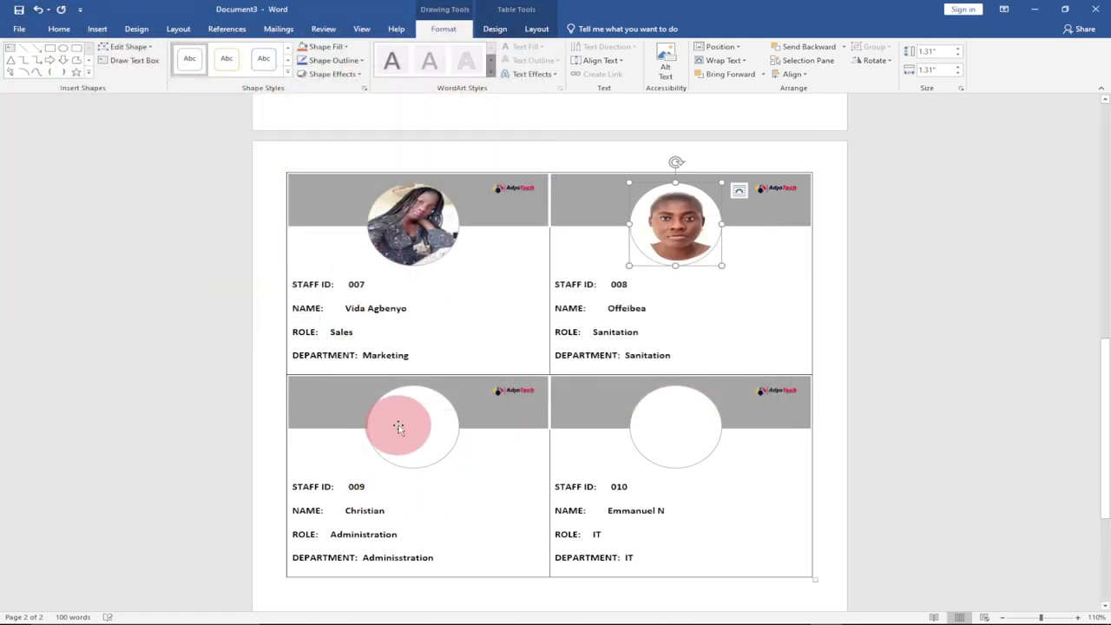
Fill the ninth card's photo circle, in the second row of page two, with the picture file named after its staff member.
left_click(398, 426)
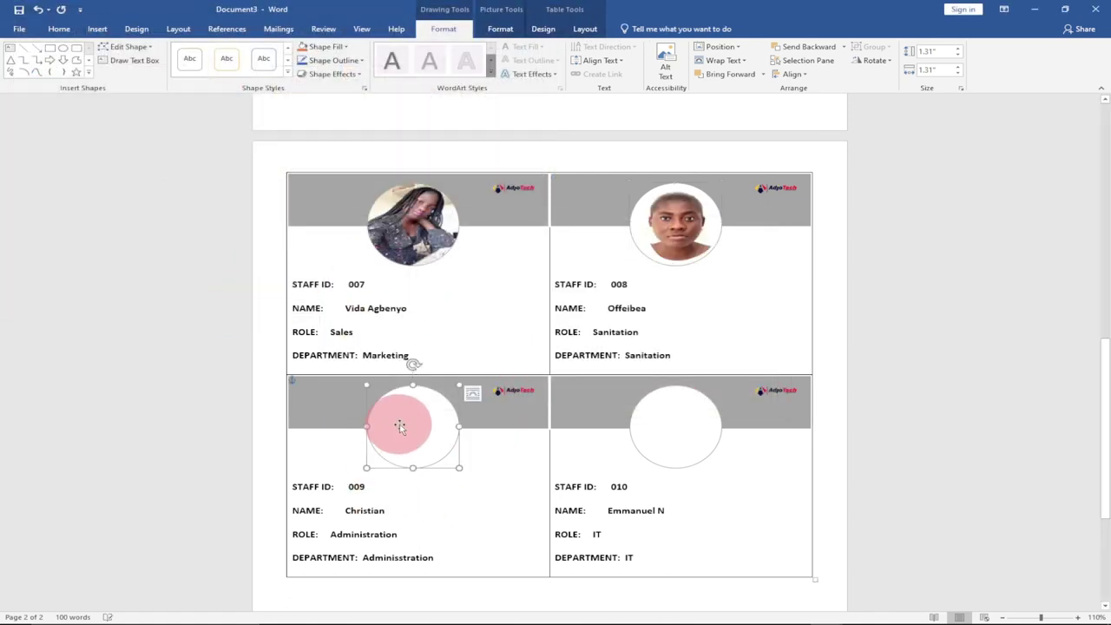
left_click(347, 48)
left_click(350, 182)
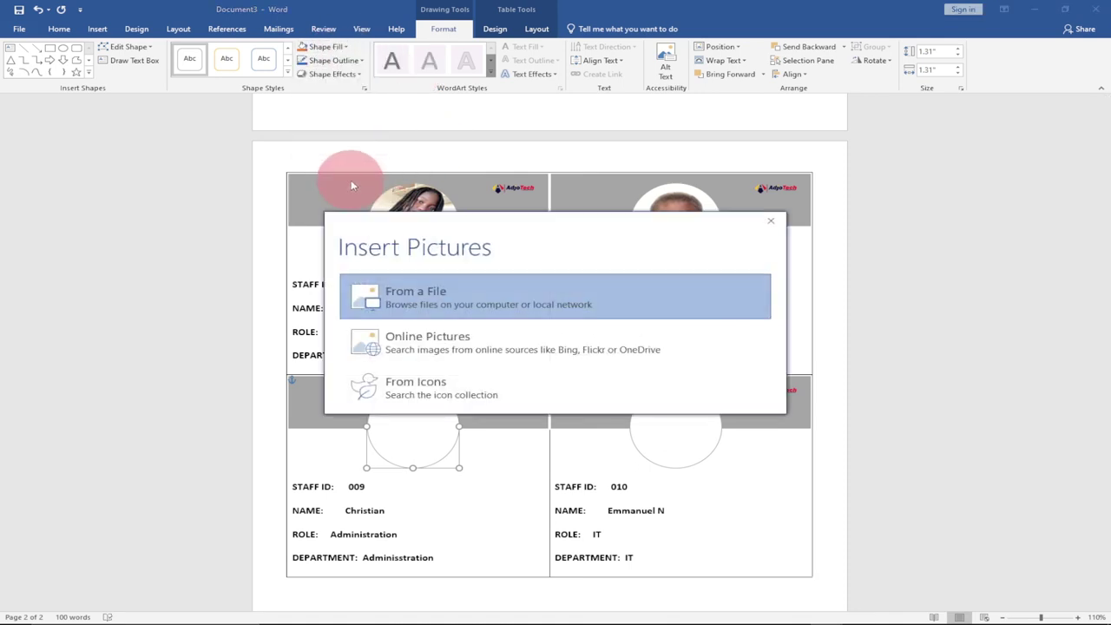
left_click(467, 291)
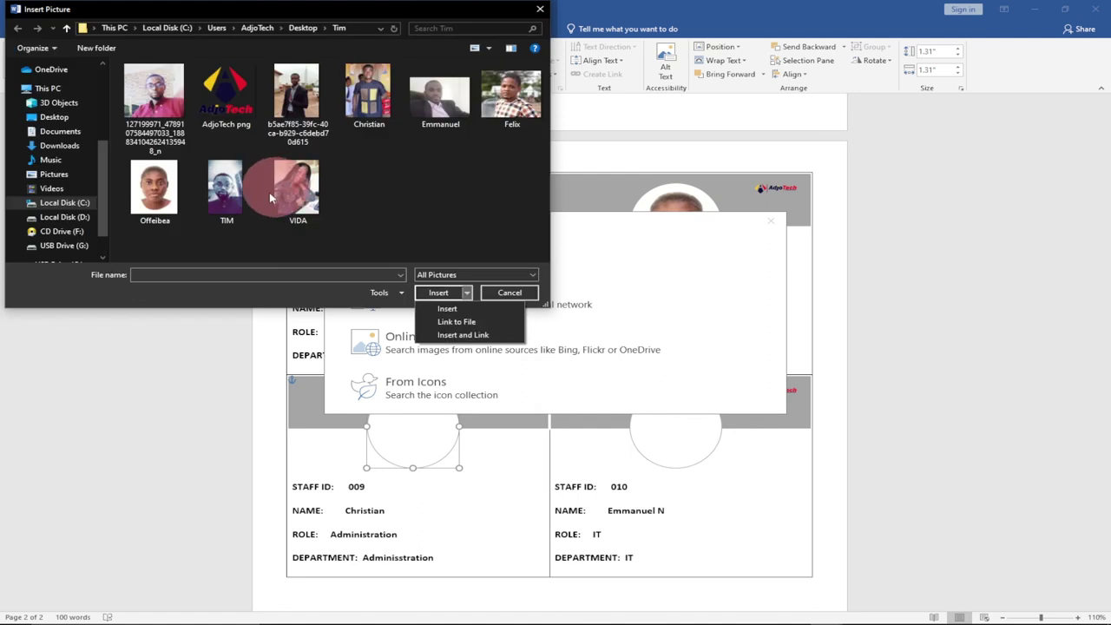
double_click(380, 86)
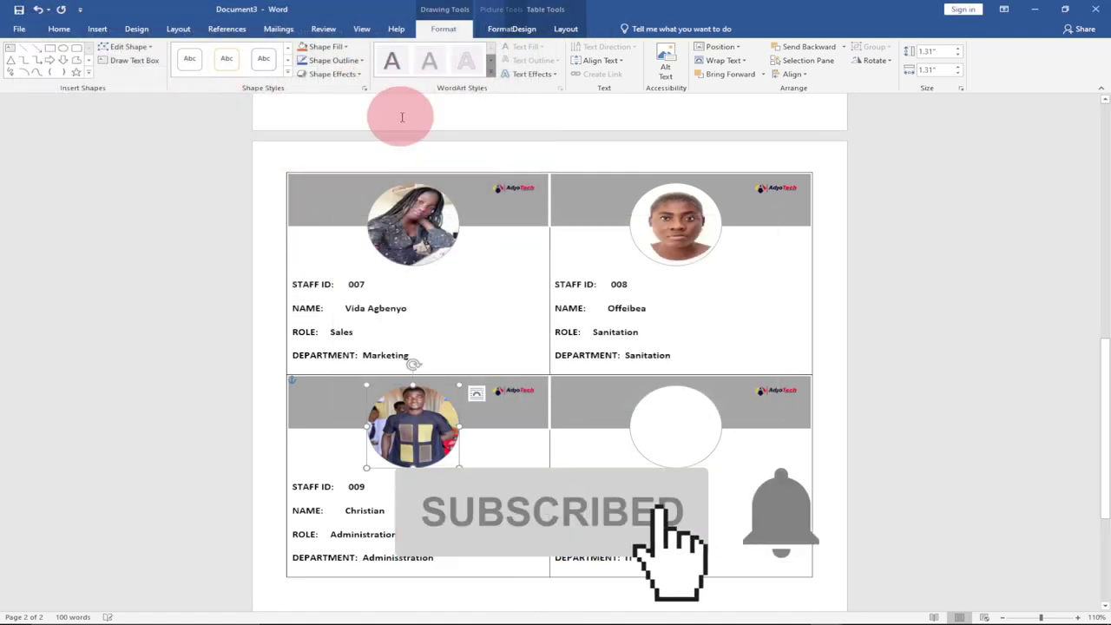
Fill the tenth and last card's photo circle with the picture file bearing that staff member's first name.
left_click(686, 413)
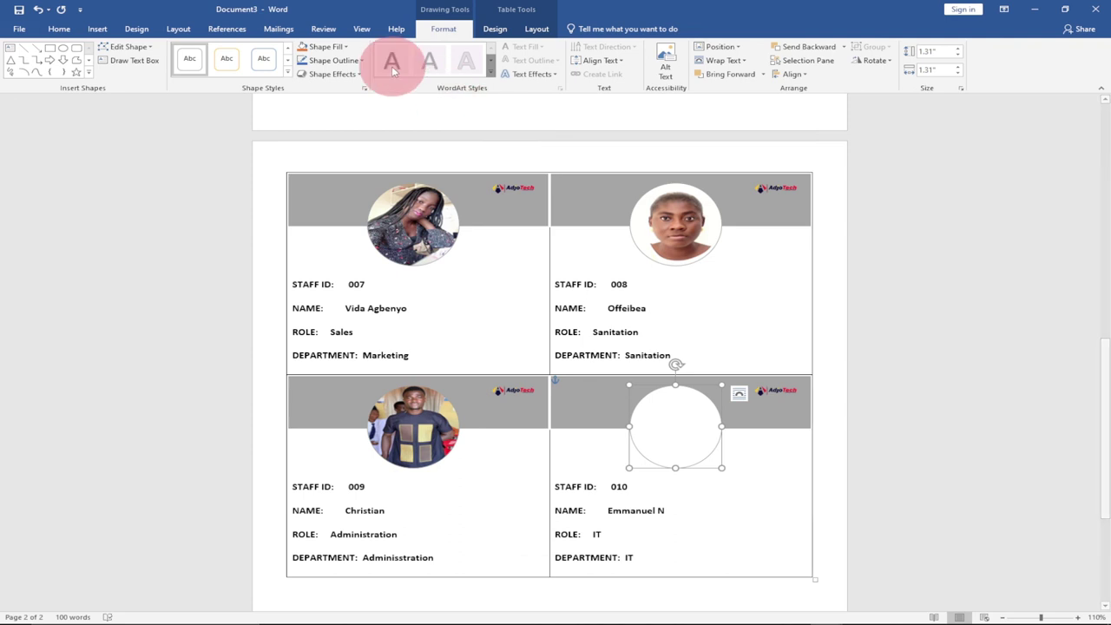
left_click(346, 48)
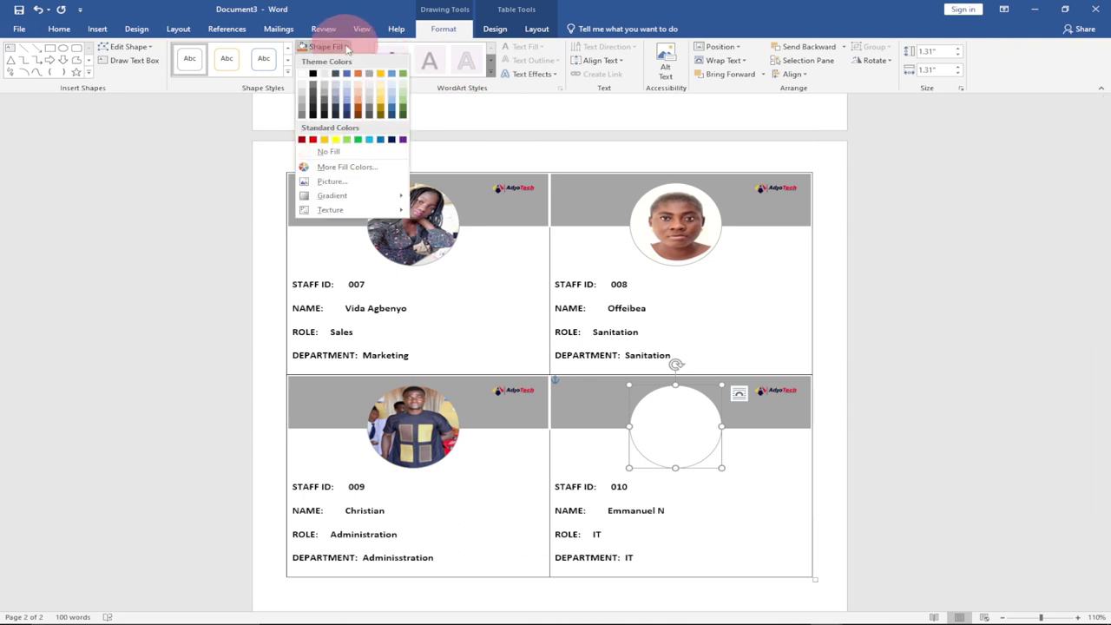
left_click(342, 183)
left_click(447, 303)
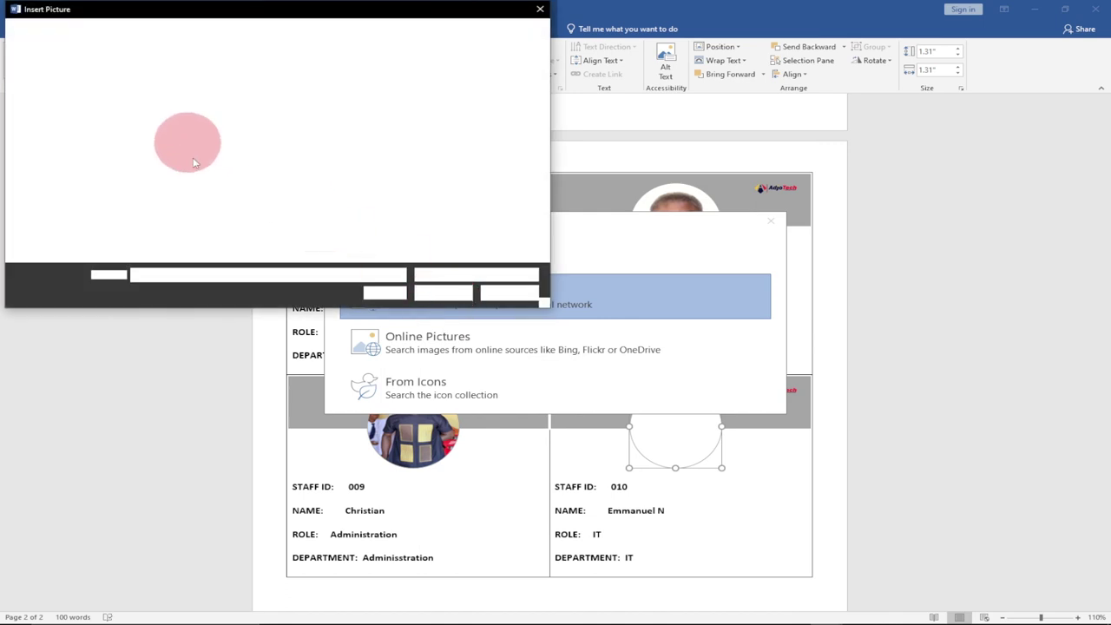
double_click(421, 96)
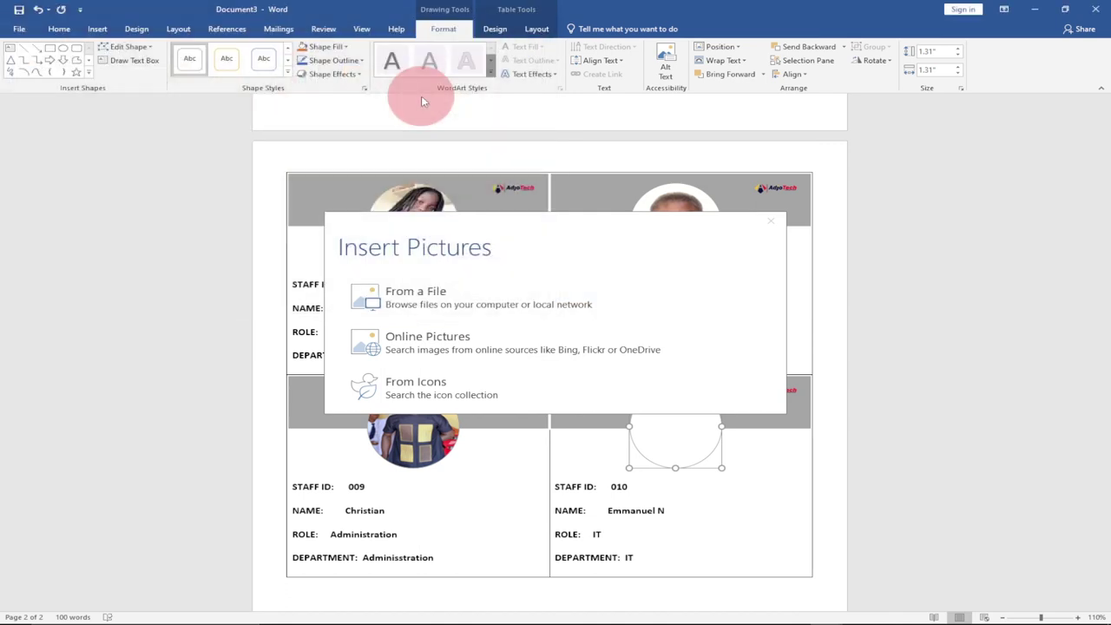
Review the photos and staff details on all the ID cards across both pages.
scroll(1096, 434, "down", 4)
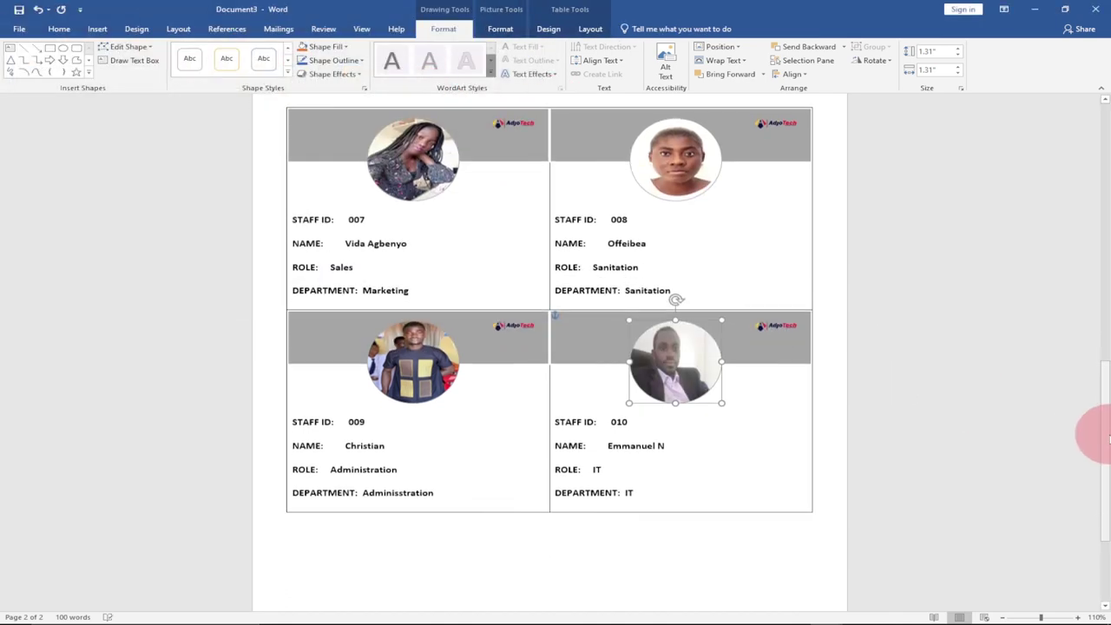
scroll(1102, 408, "up", 4)
scroll(1102, 382, "up", 7)
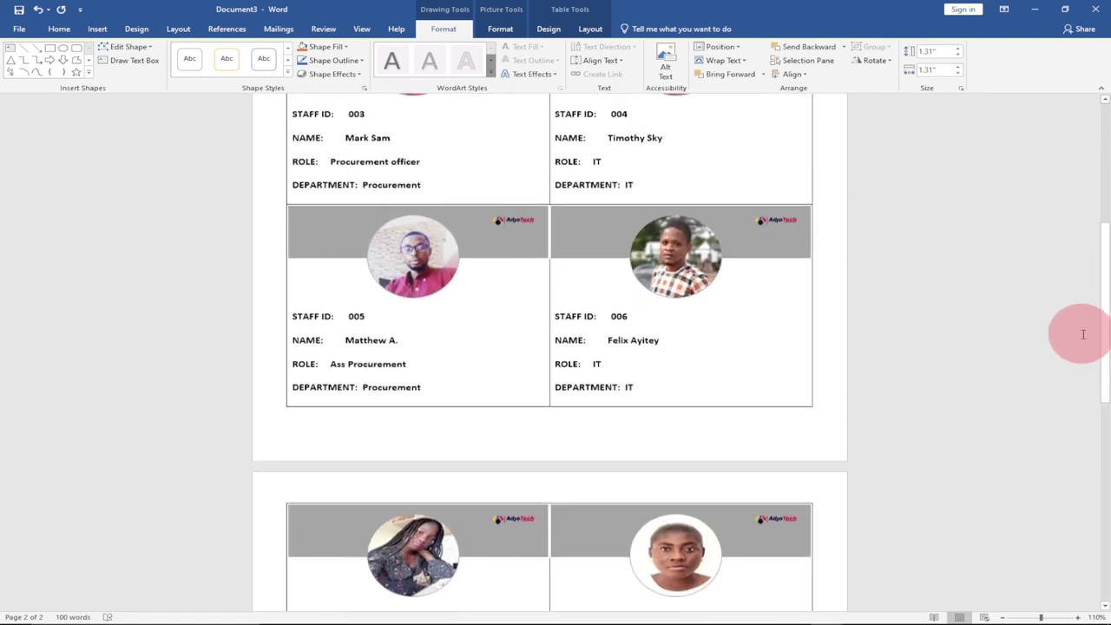
scroll(1080, 321, "up", 1)
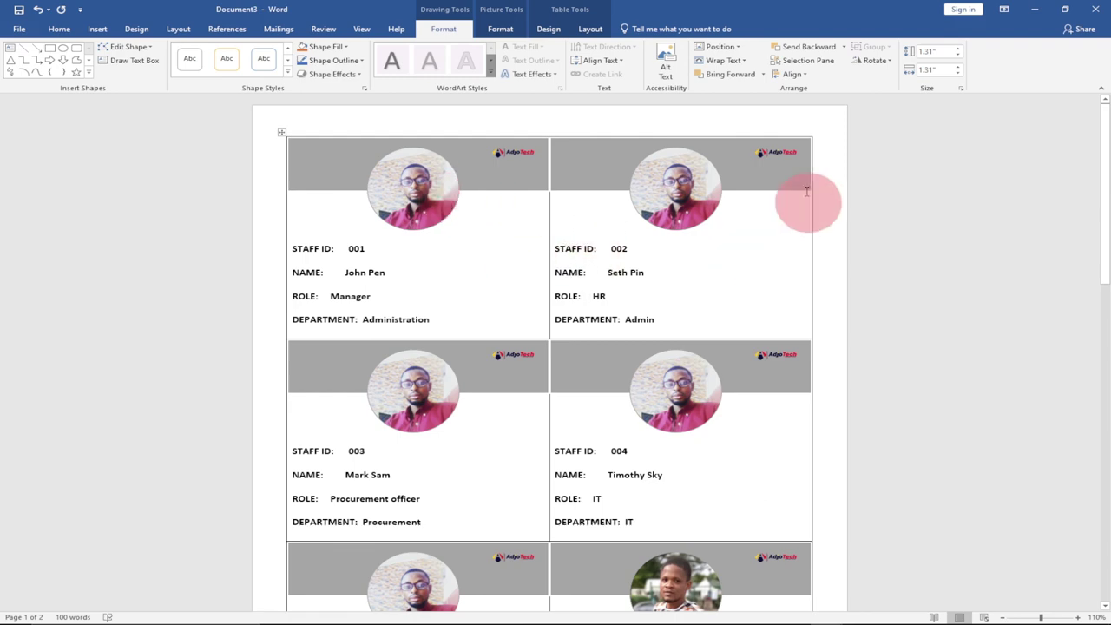
scroll(716, 491, "down", 10)
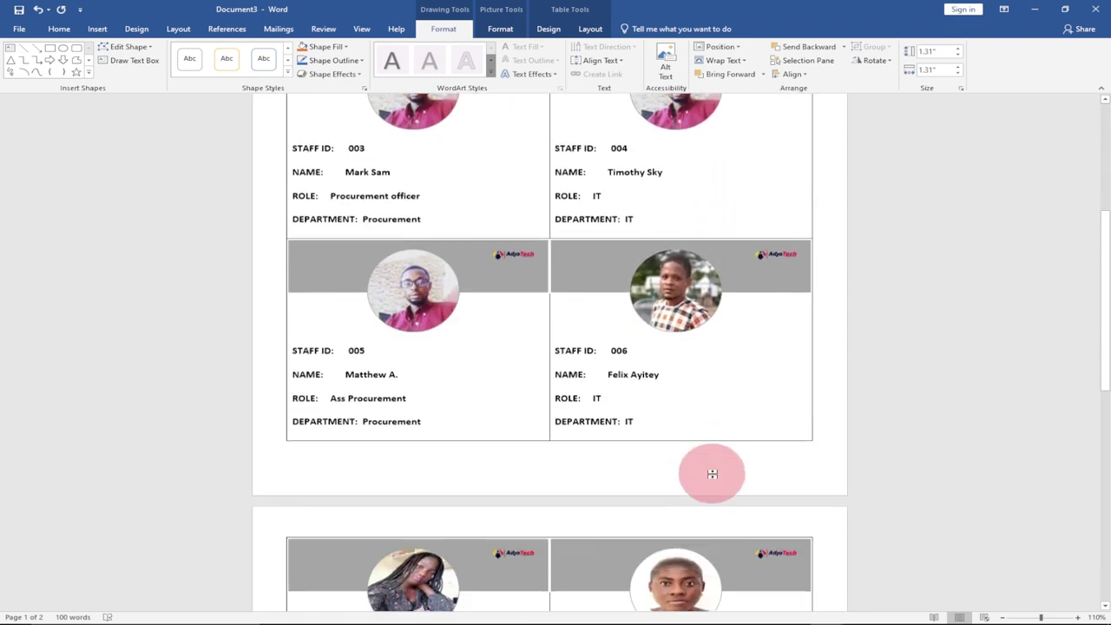
scroll(713, 474, "down", 2)
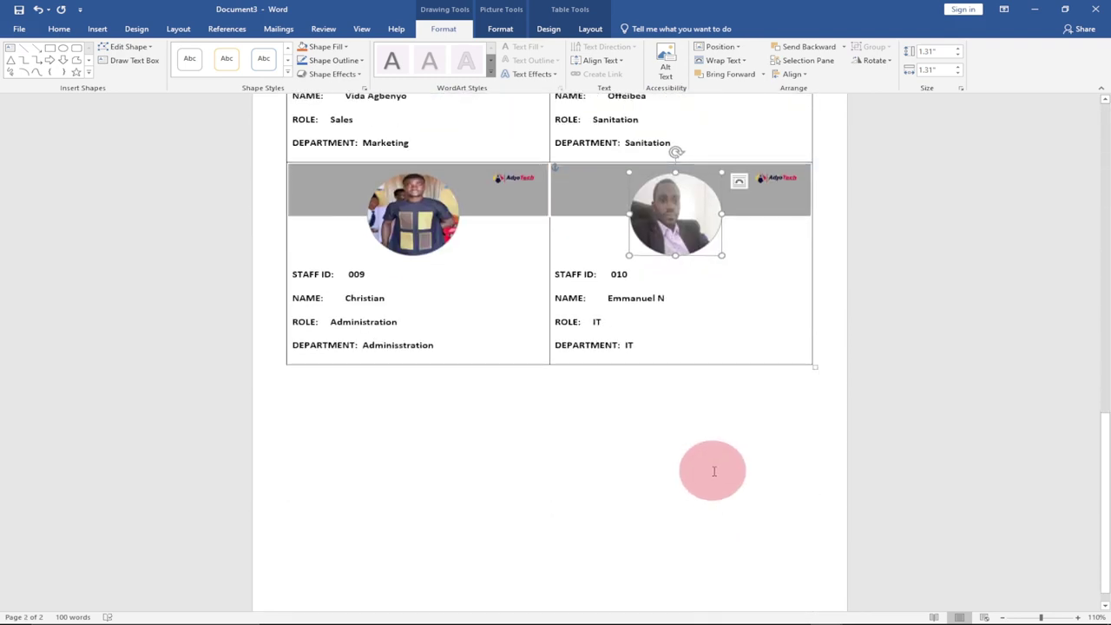